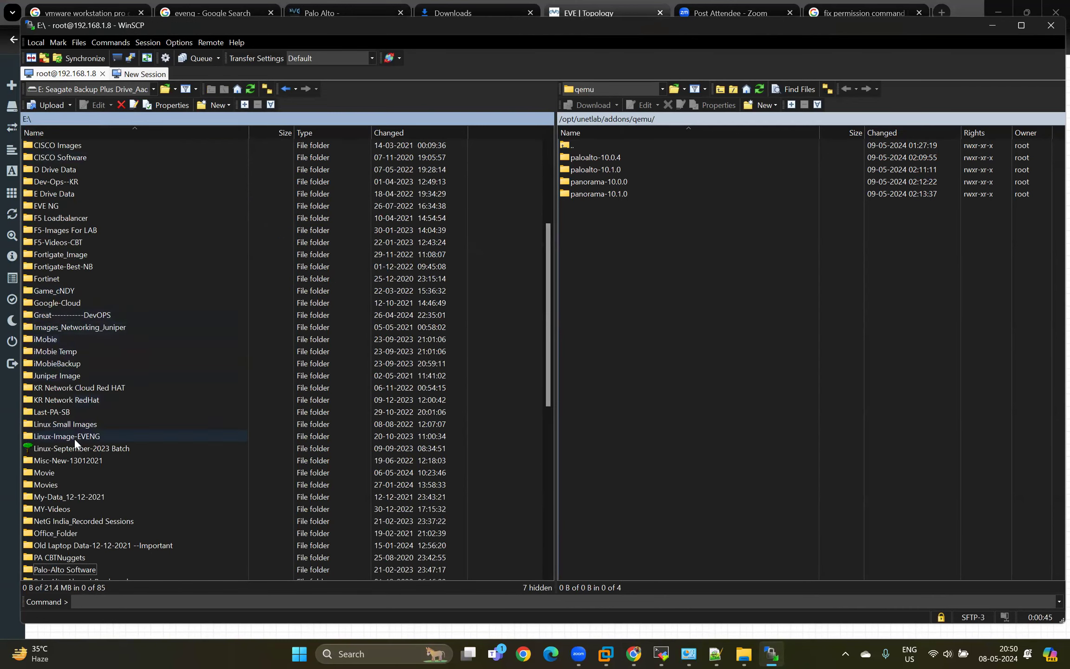
# Open the local folder E:\EVE NG\EVE-FULL\dynamips.
pyautogui.write('eve')
pyautogui.press('Return')
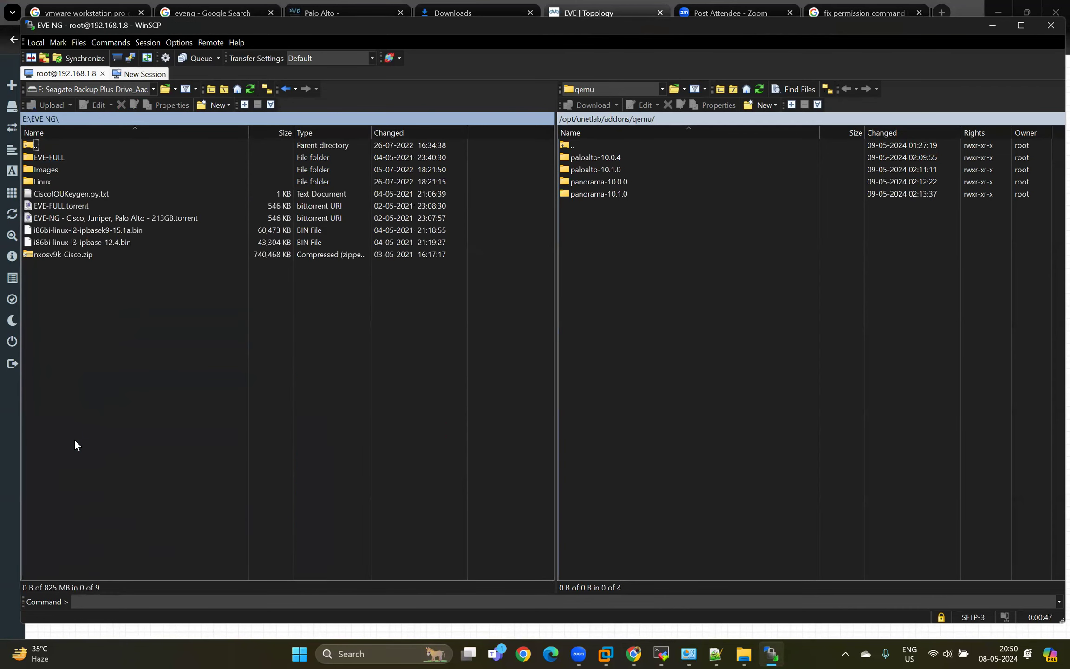
pyautogui.press('End')
pyautogui.press('Up')
pyautogui.press('Up')
pyautogui.press('Up')
pyautogui.press('Up')
pyautogui.press('Up')
pyautogui.press('Up')
pyautogui.press('Up')
pyautogui.press('Up')
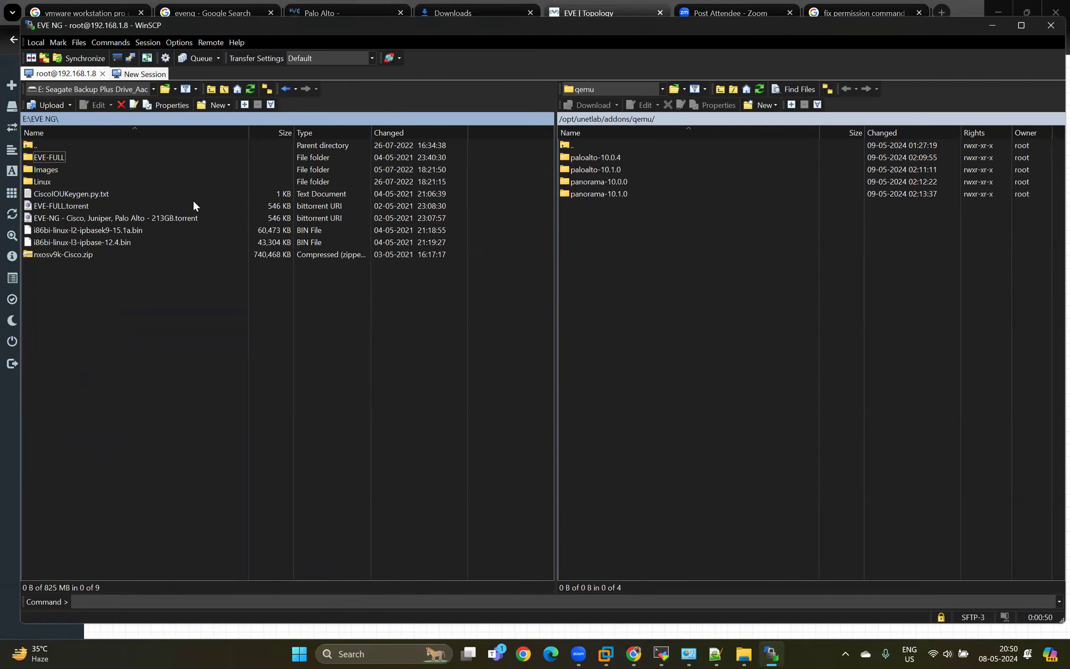
pyautogui.doubleClick(59, 155)
pyautogui.doubleClick(58, 156)
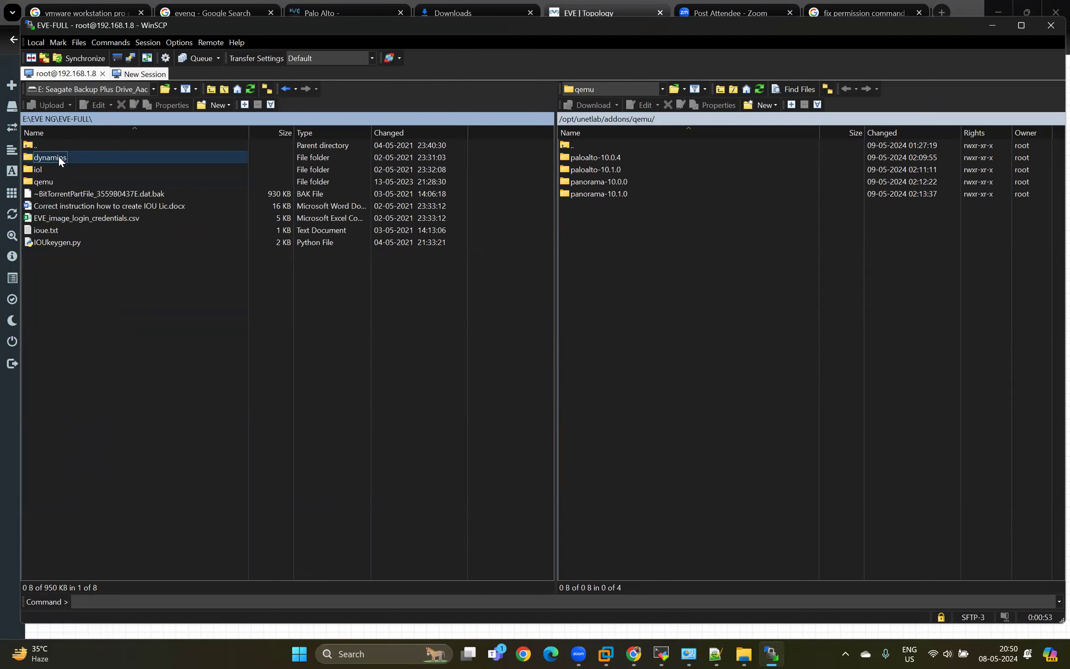
# Open the remote folder /opt/unetlab/addons/dynamips and delete the partial file c3725-adventerprisek9-mz.124-15.T14.image.filepart.
pyautogui.doubleClick(575, 144)
pyautogui.doubleClick(583, 155)
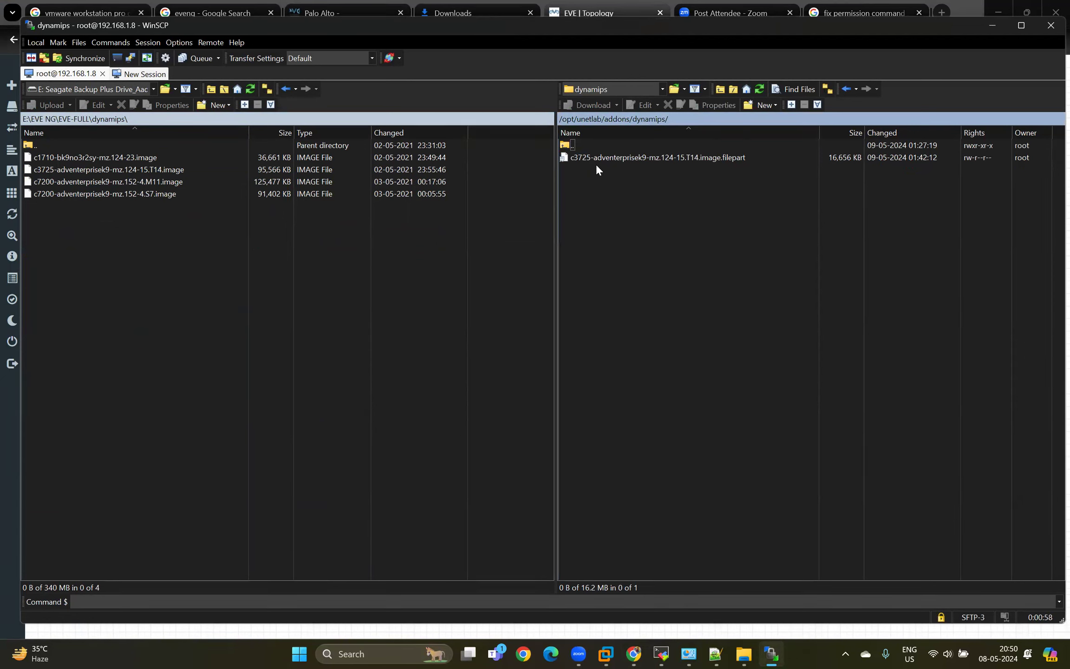
pyautogui.click(677, 160)
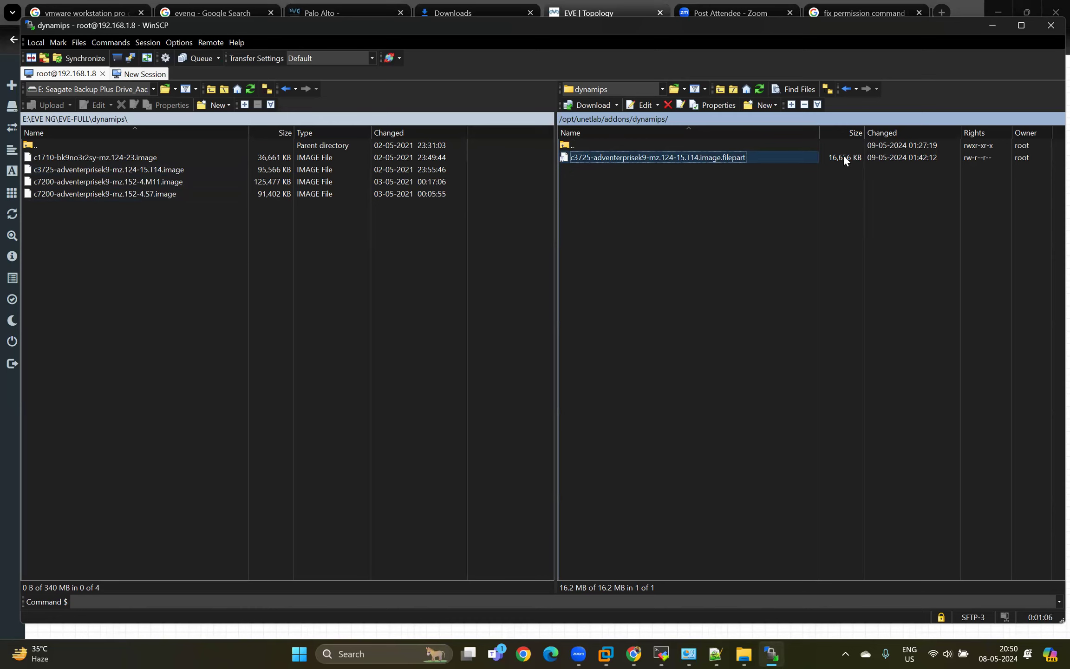
pyautogui.press('Delete')
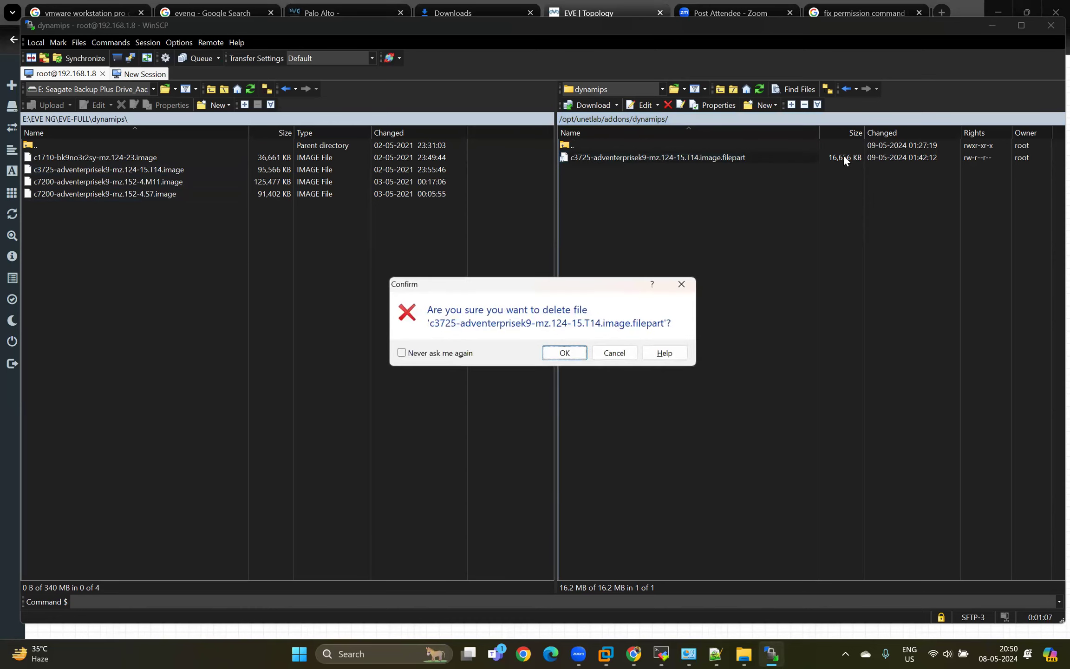
pyautogui.click(564, 351)
# Upload c3725-adventerprisek9-mz.124-15.T14.image and c7200-adventerprisek9-mz.152-4.M11.image to the remote dynamips folder.
pyautogui.click(93, 170)
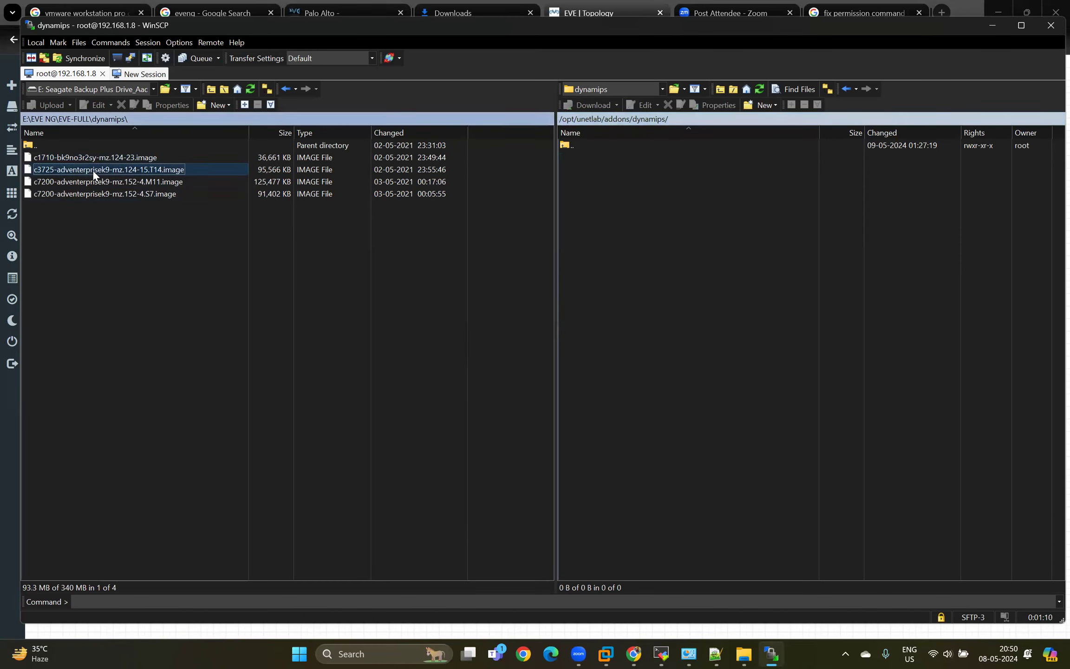
pyautogui.keyDown('ctrl'); pyautogui.click(85, 192); pyautogui.keyUp('ctrl')
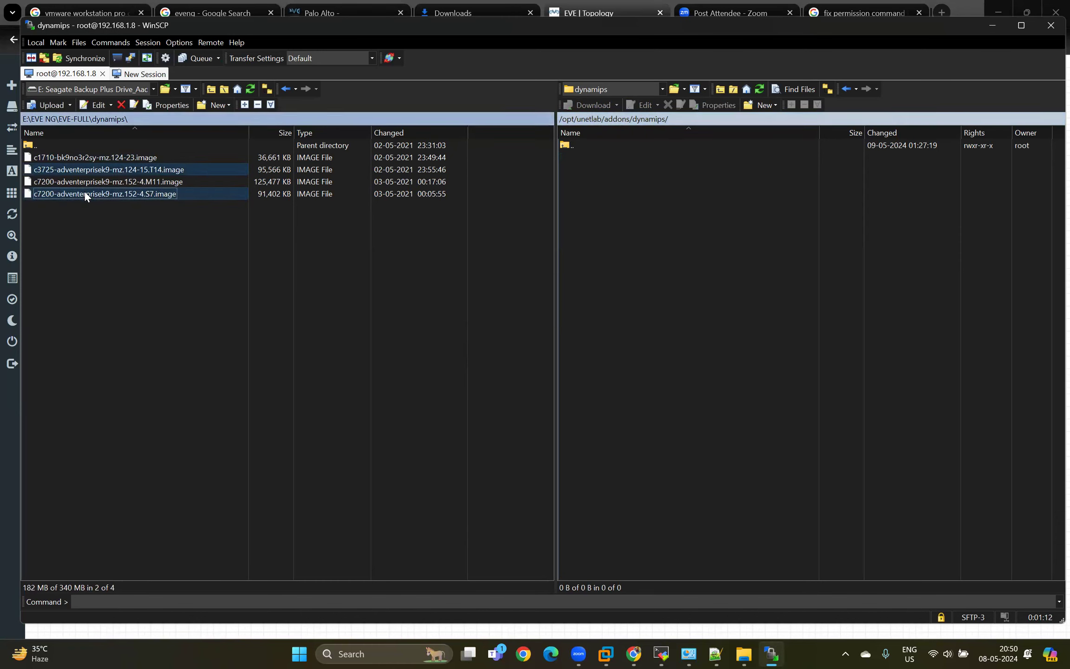
pyautogui.click(99, 169)
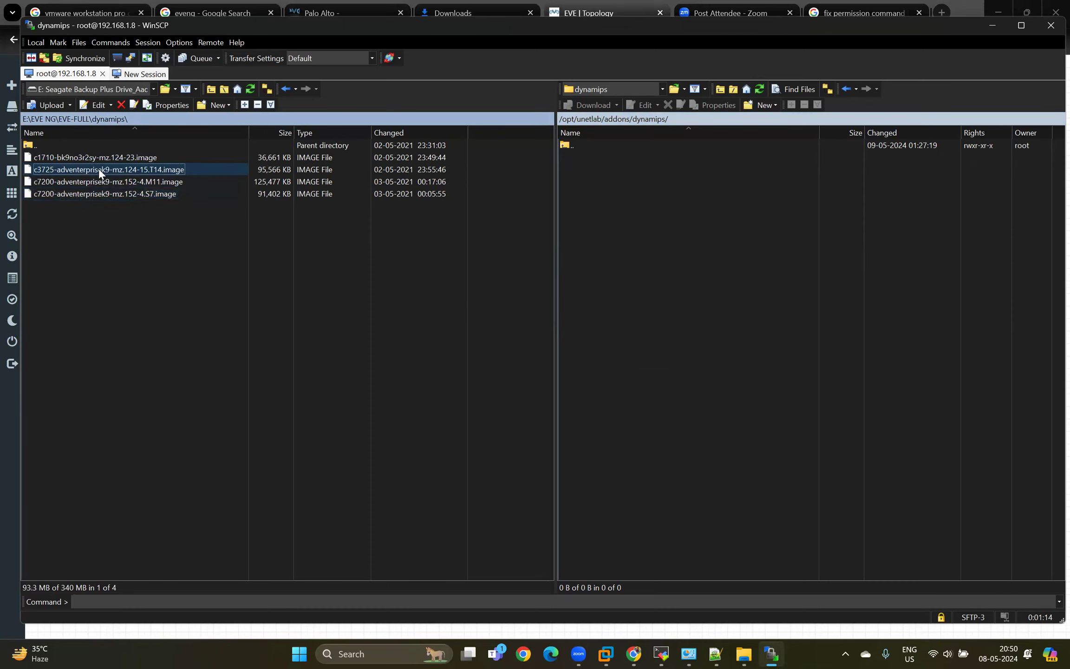
pyautogui.hotkey('shift', 'Down')
pyautogui.moveTo(94, 168); pyautogui.dragTo(573, 209)
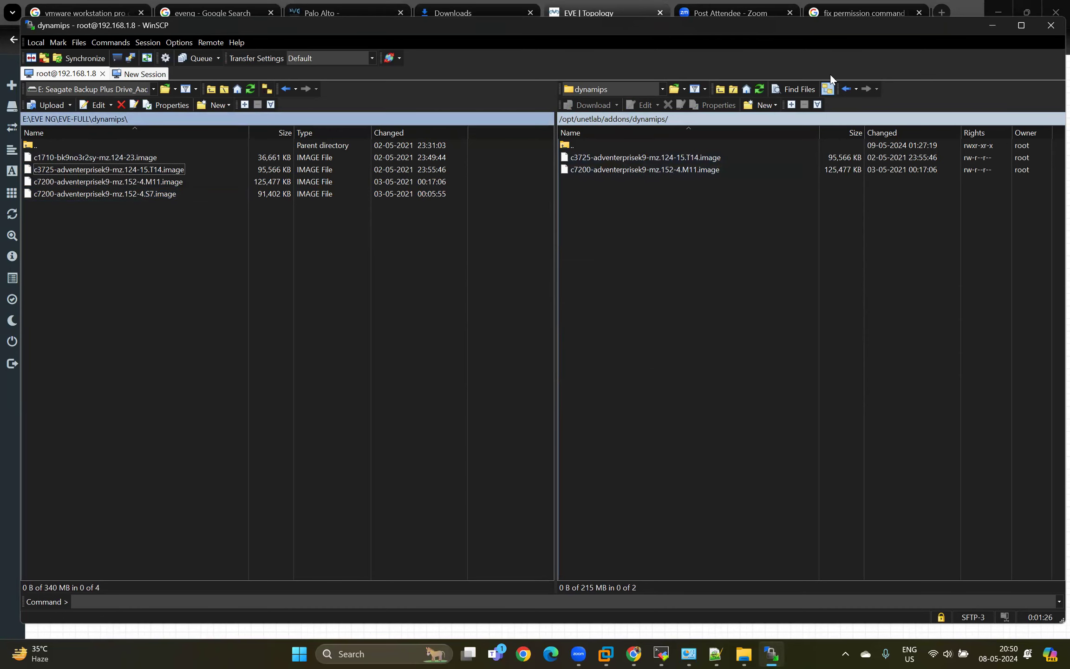
# Switch to the EVE topology in the browser and start a new node with the Cisco IOS 7206VXR (Dynamips) template.
pyautogui.click(986, 26)
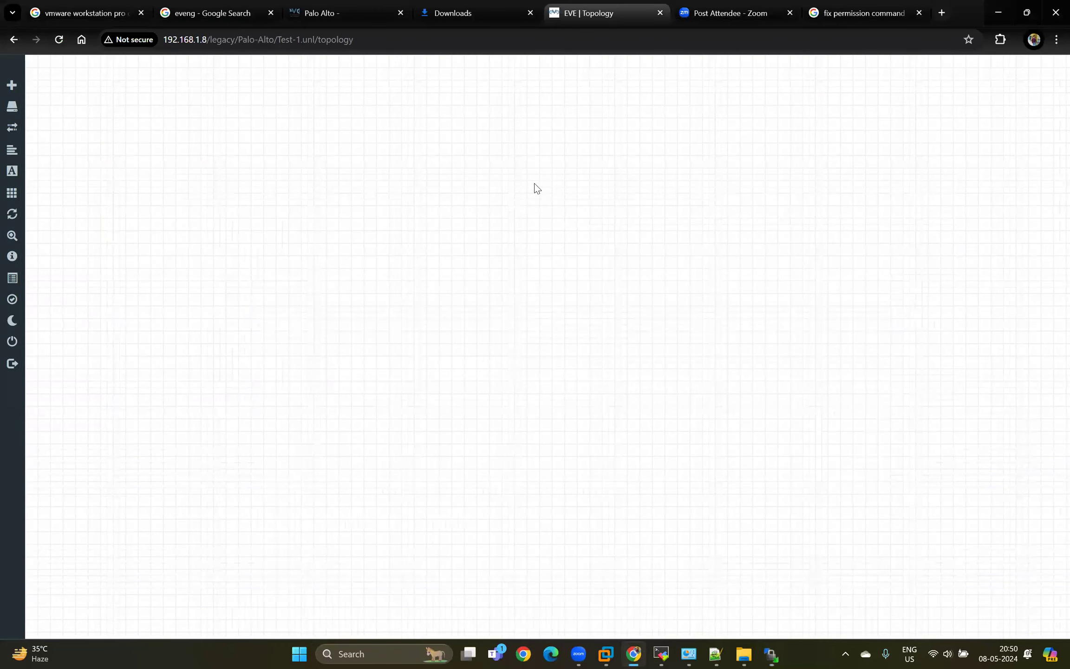
pyautogui.rightClick(537, 188)
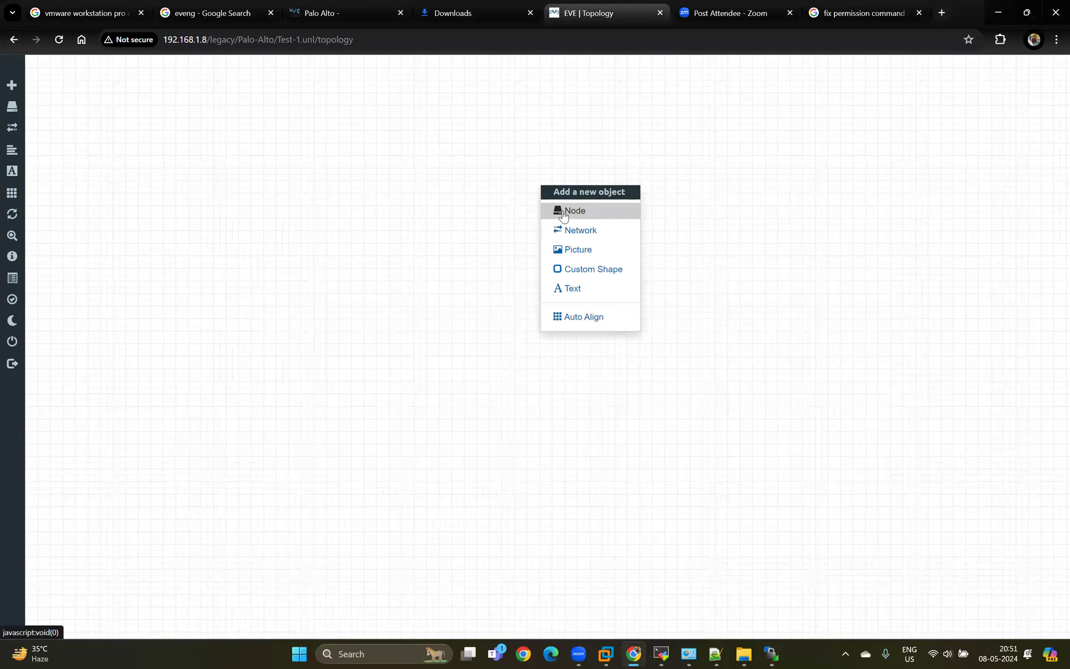
pyautogui.click(572, 210)
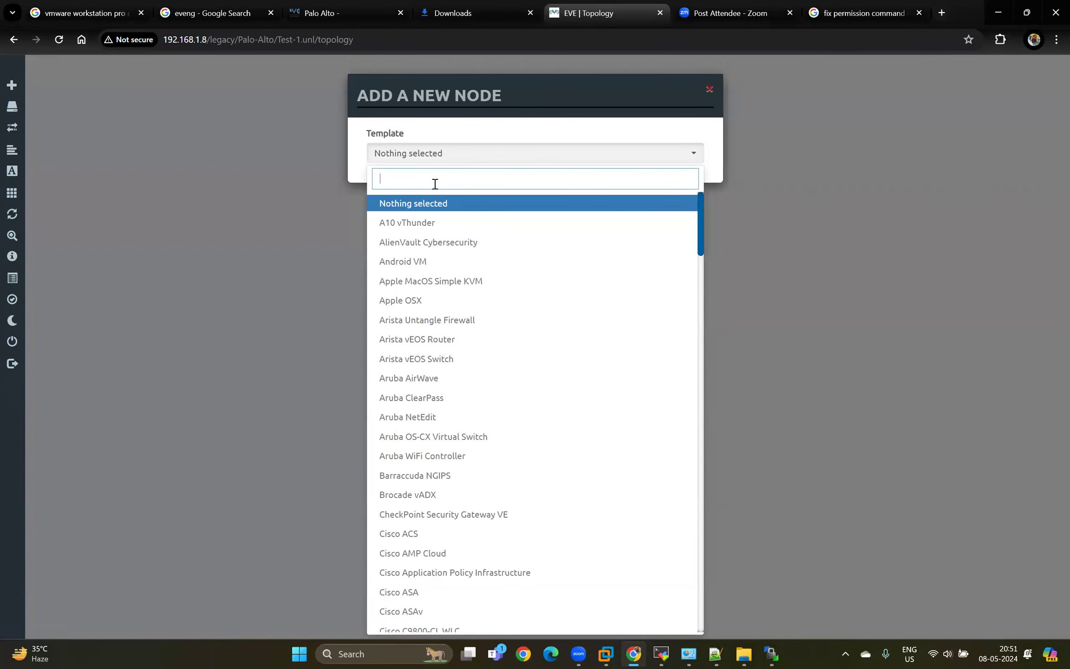
pyautogui.write('io')
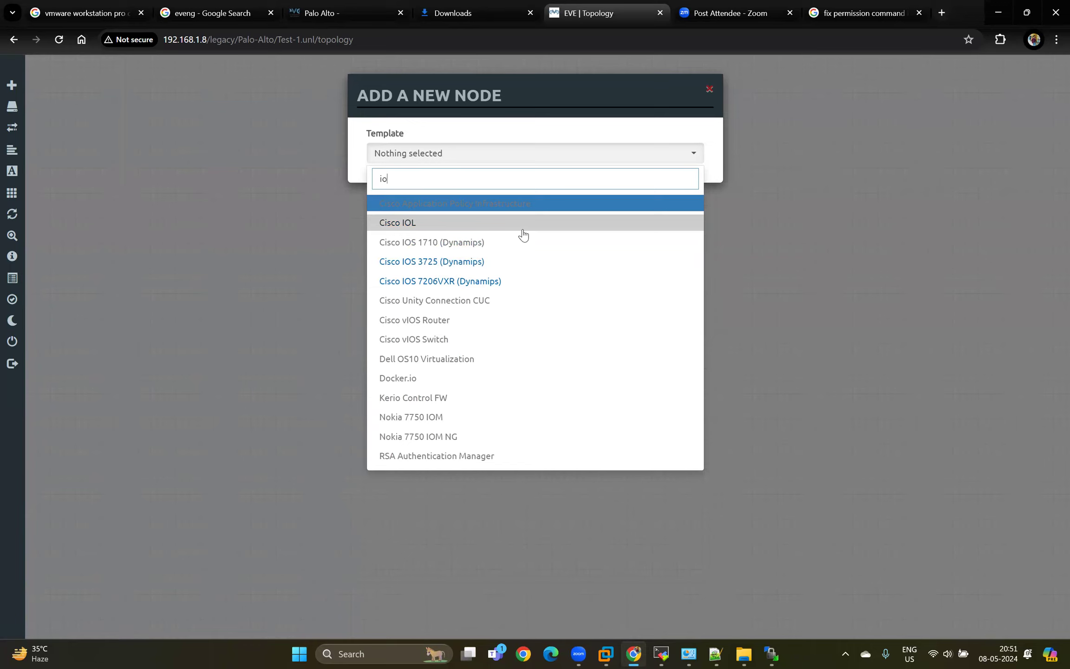
pyautogui.click(466, 266)
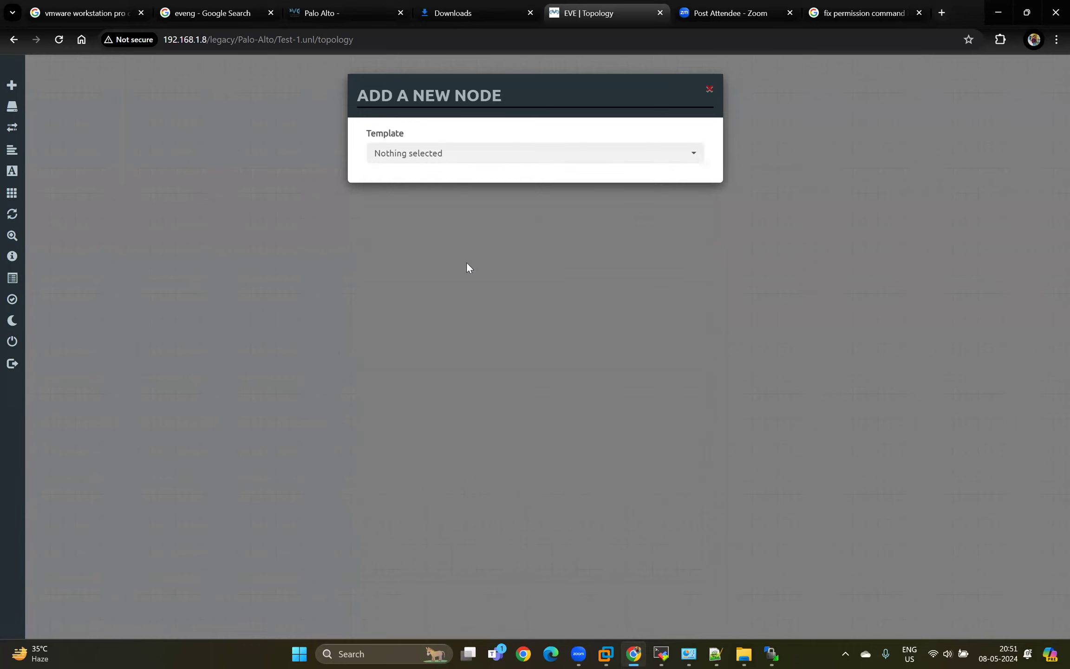
pyautogui.click(457, 156)
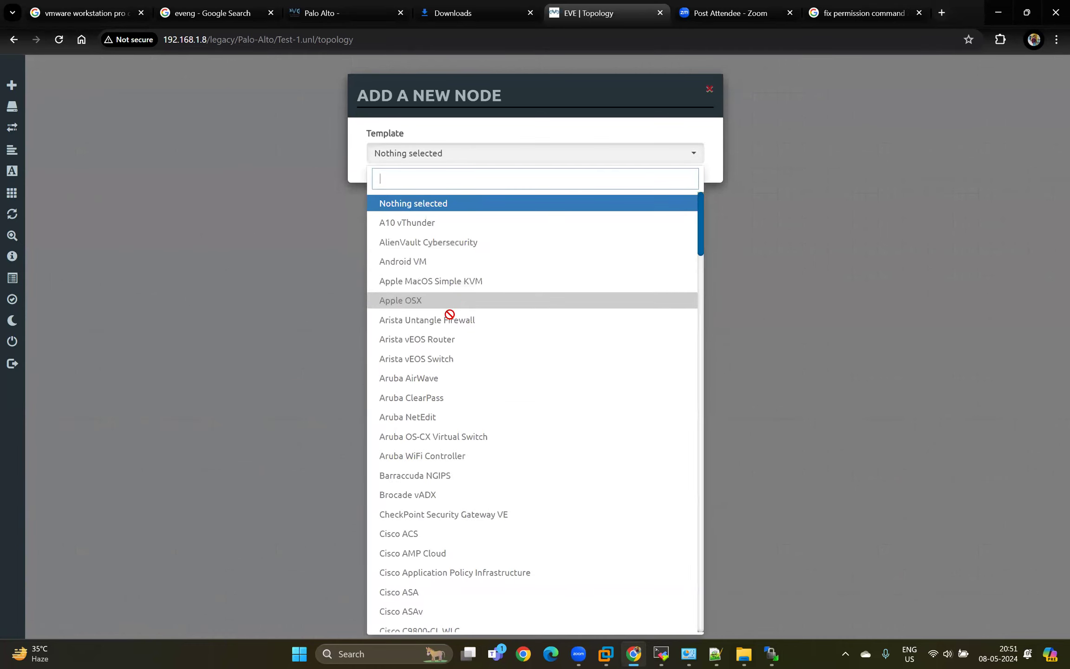
pyautogui.write('io')
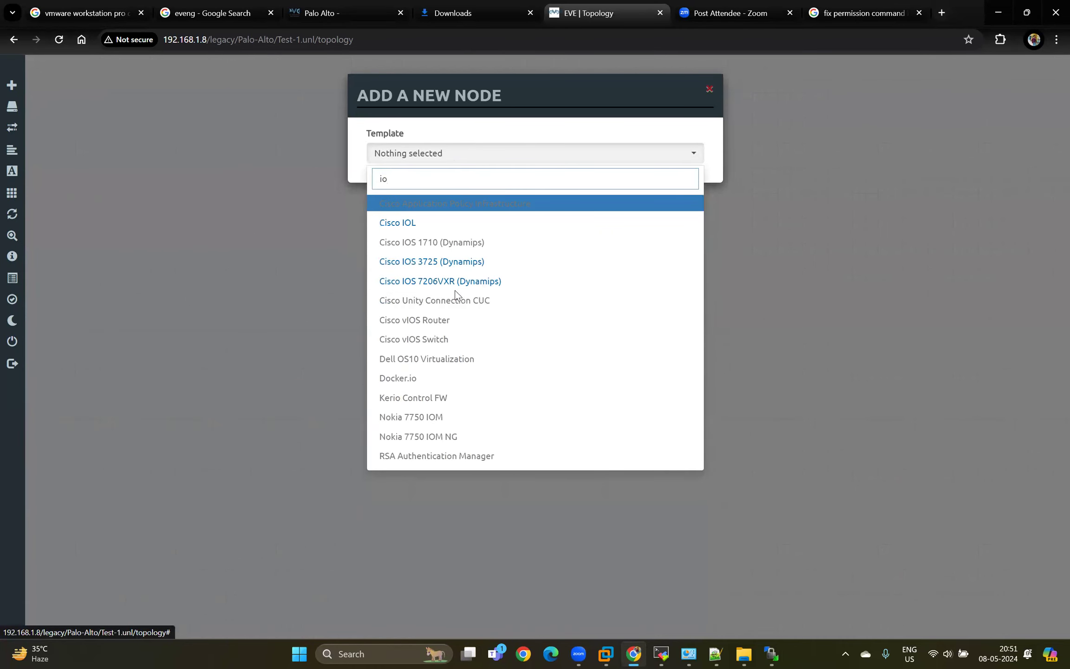
pyautogui.click(462, 282)
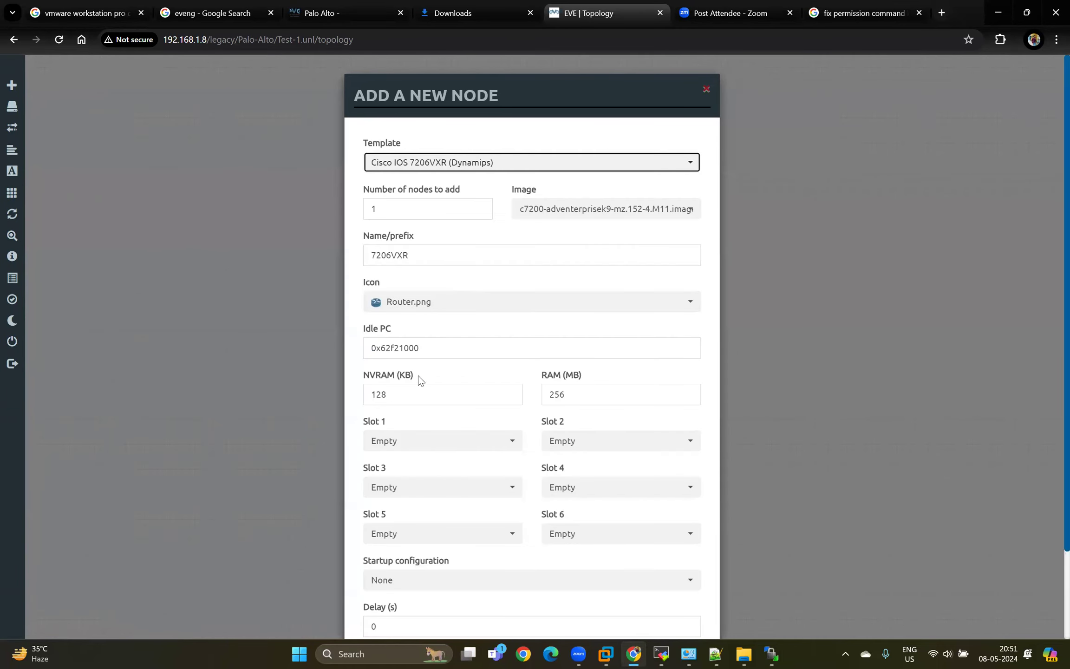
# Set the node's Slot 1 and Slot 2 to PA-FE-TX, save it, and move the router to the canvas's upper-left area.
pyautogui.click(434, 444)
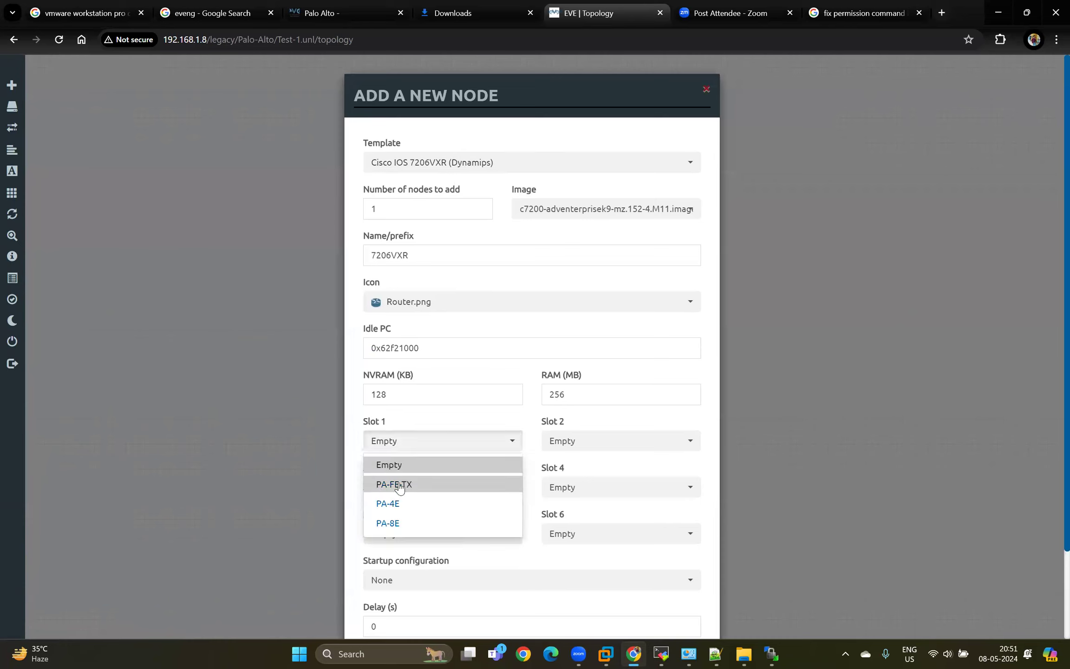
pyautogui.click(399, 486)
pyautogui.click(568, 450)
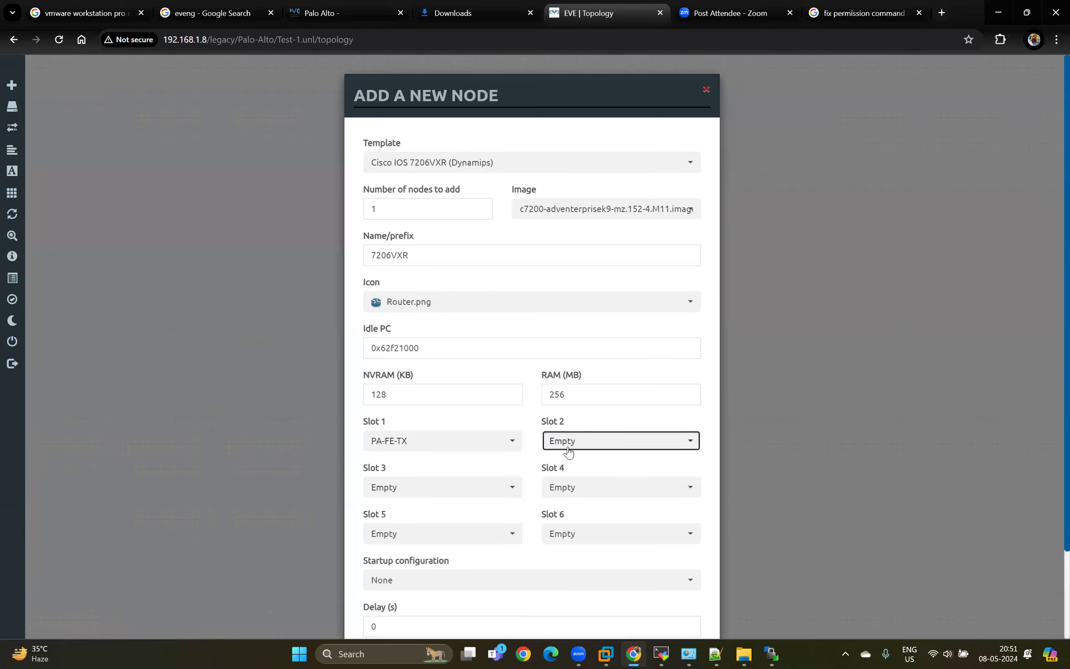
pyautogui.click(569, 483)
pyautogui.scroll(-3, 478, 393)
pyautogui.click(469, 602)
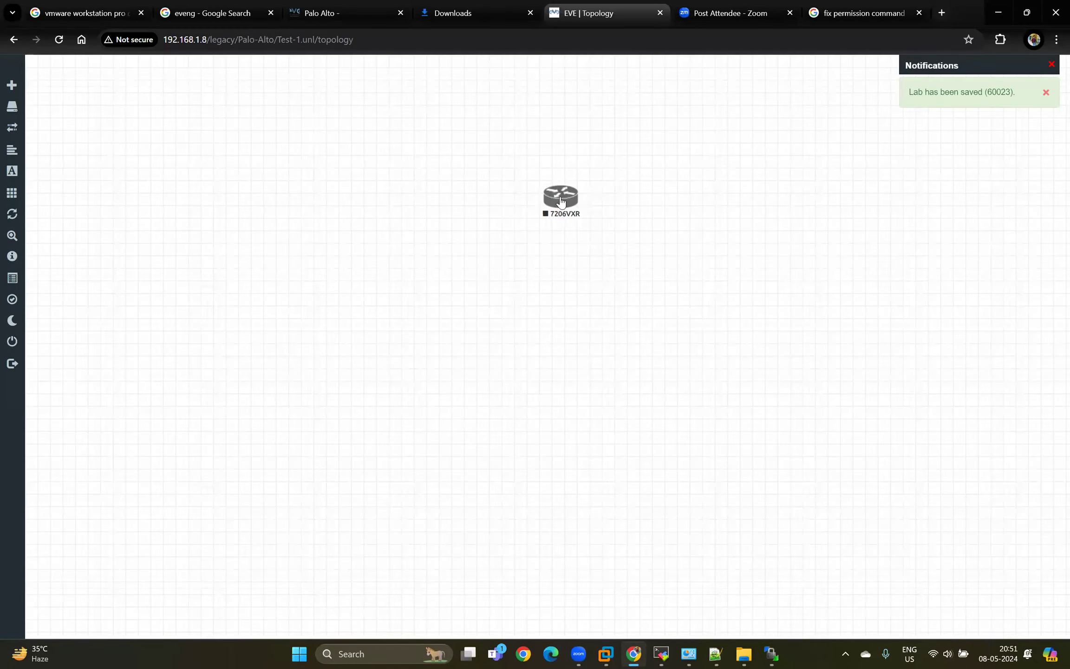
pyautogui.moveTo(560, 200); pyautogui.dragTo(358, 184)
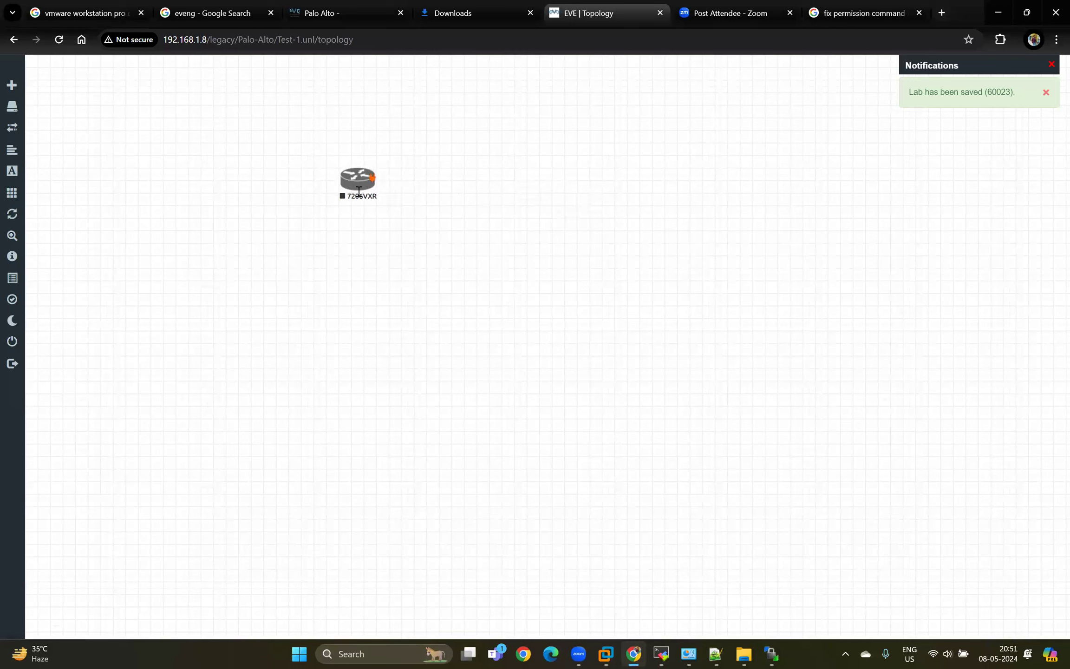
# Examine the network types offered for a new network in the topology without adding one.
pyautogui.rightClick(478, 195)
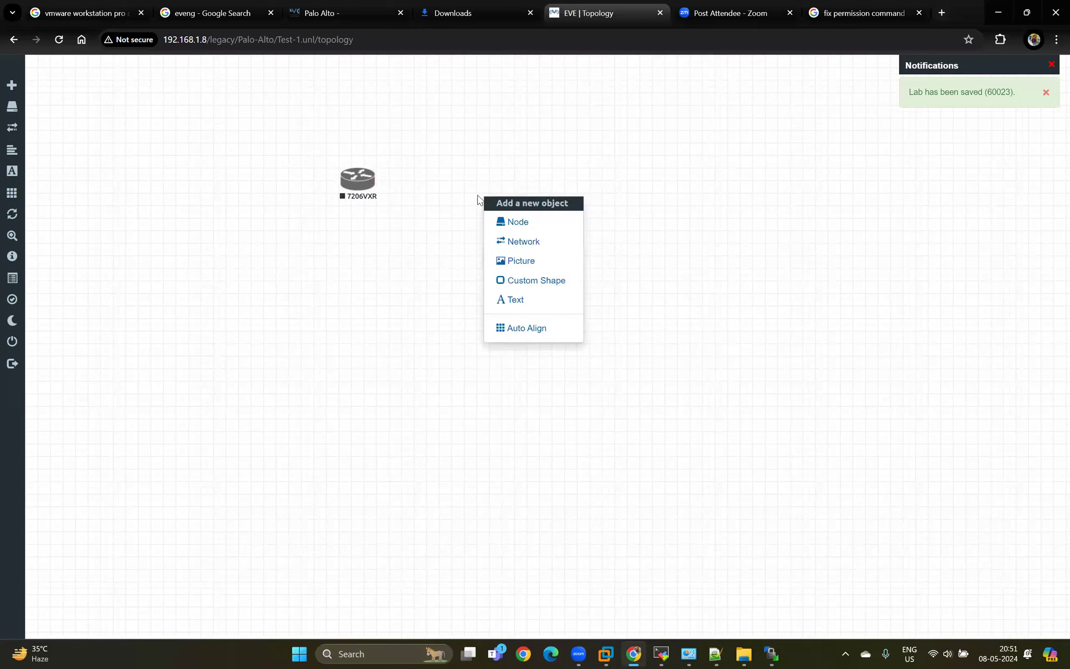
pyautogui.click(528, 245)
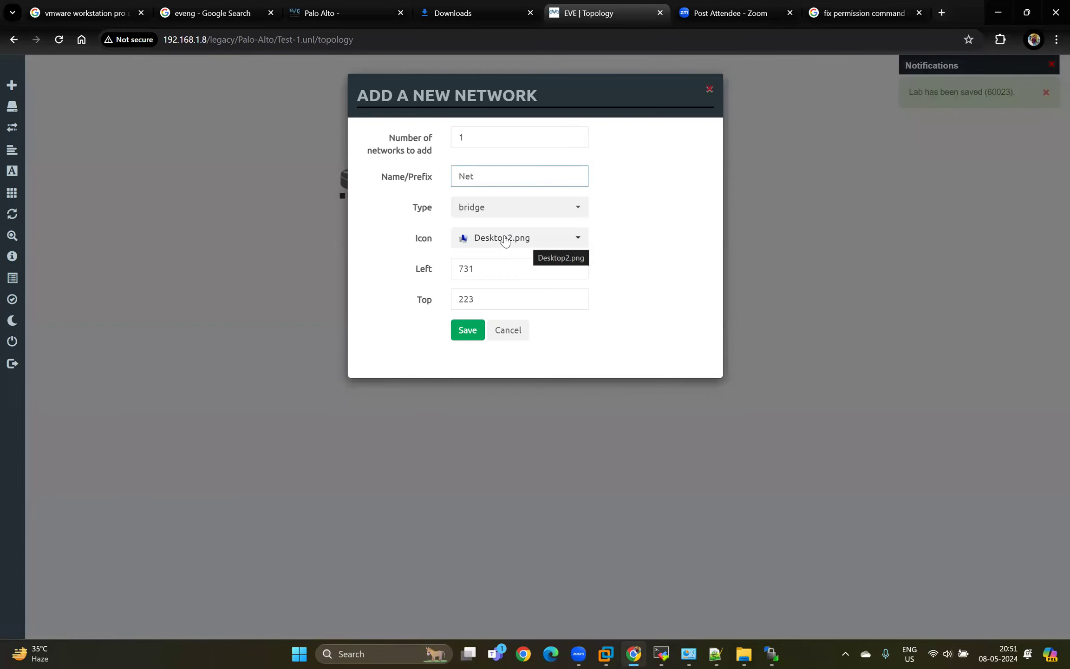
pyautogui.click(513, 209)
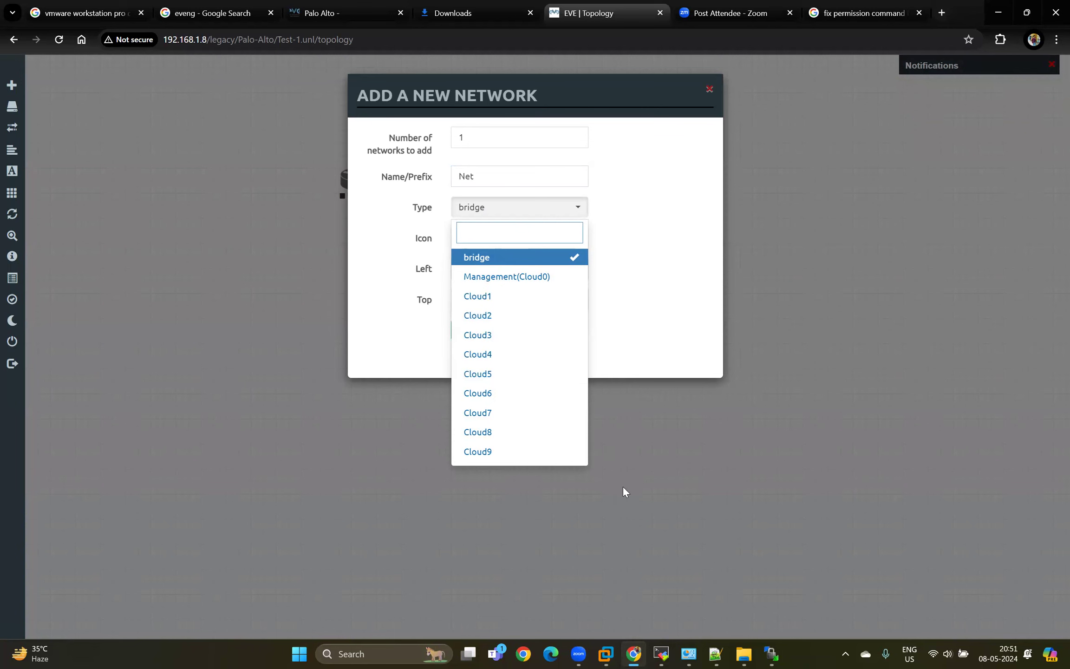
pyautogui.click(649, 488)
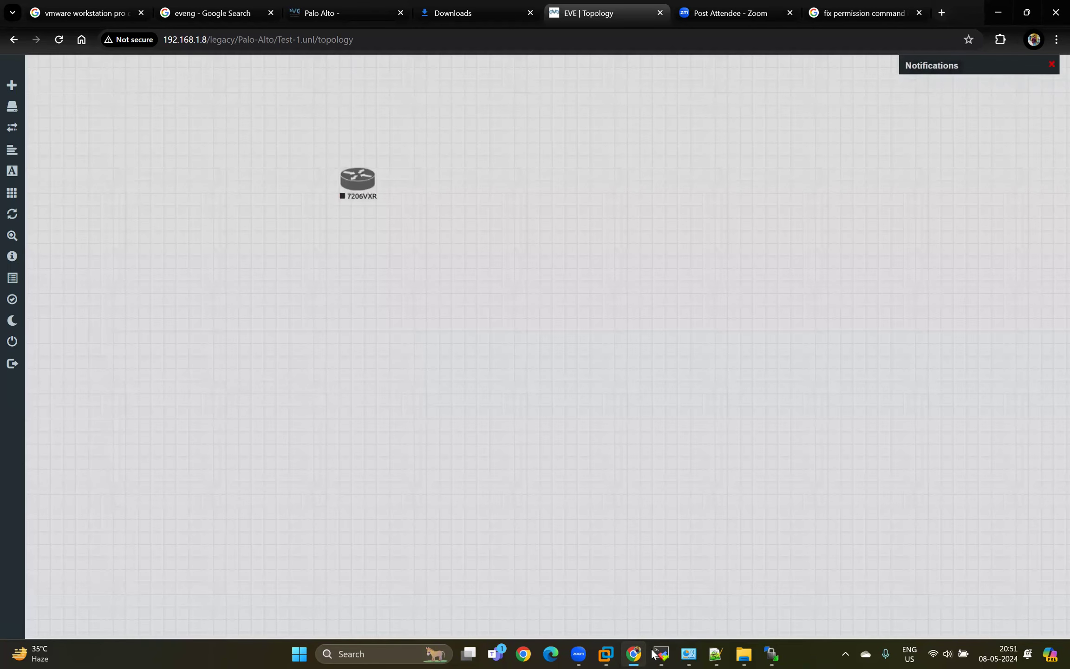
# Switch to VMware Workstation and open the Virtual Network Editor with administrator privileges for changing settings.
pyautogui.moveTo(606, 655)
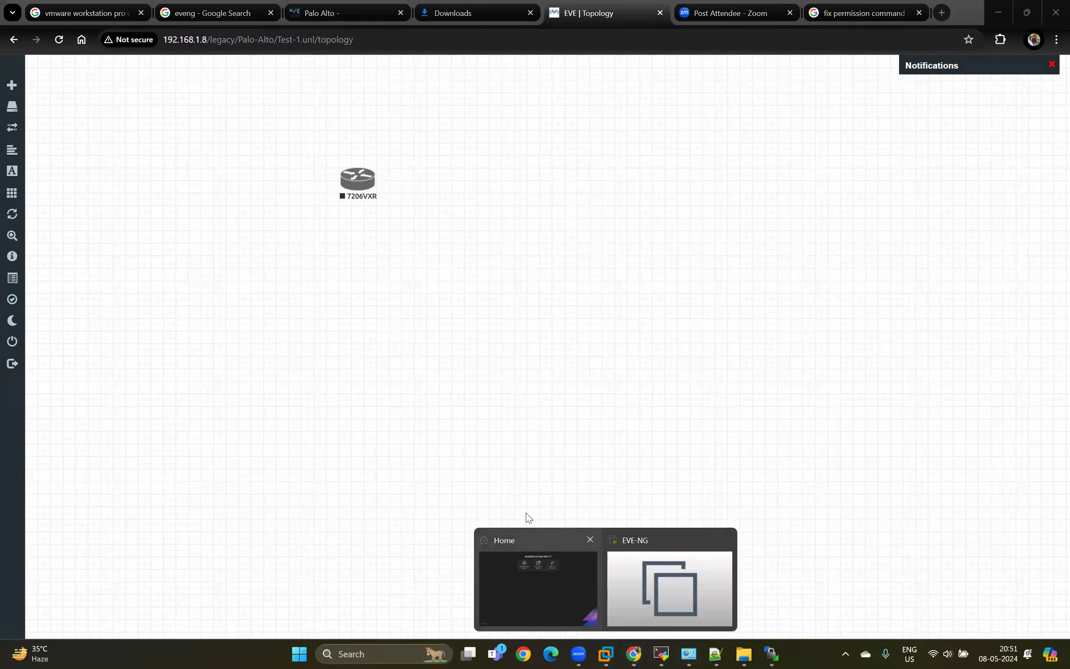
pyautogui.click(558, 589)
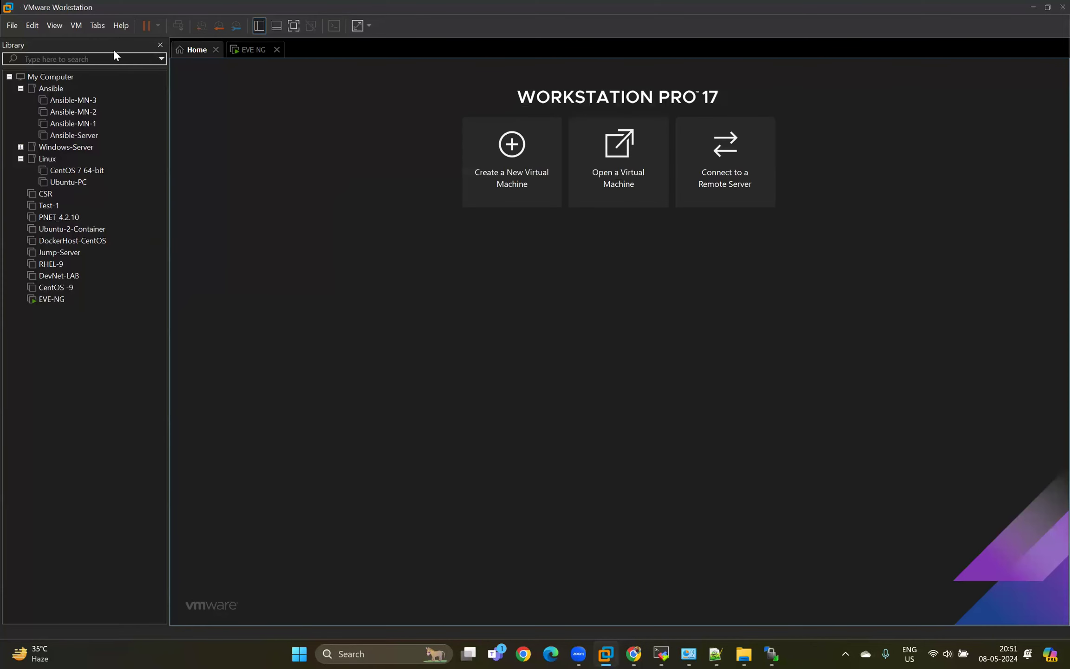
pyautogui.click(34, 24)
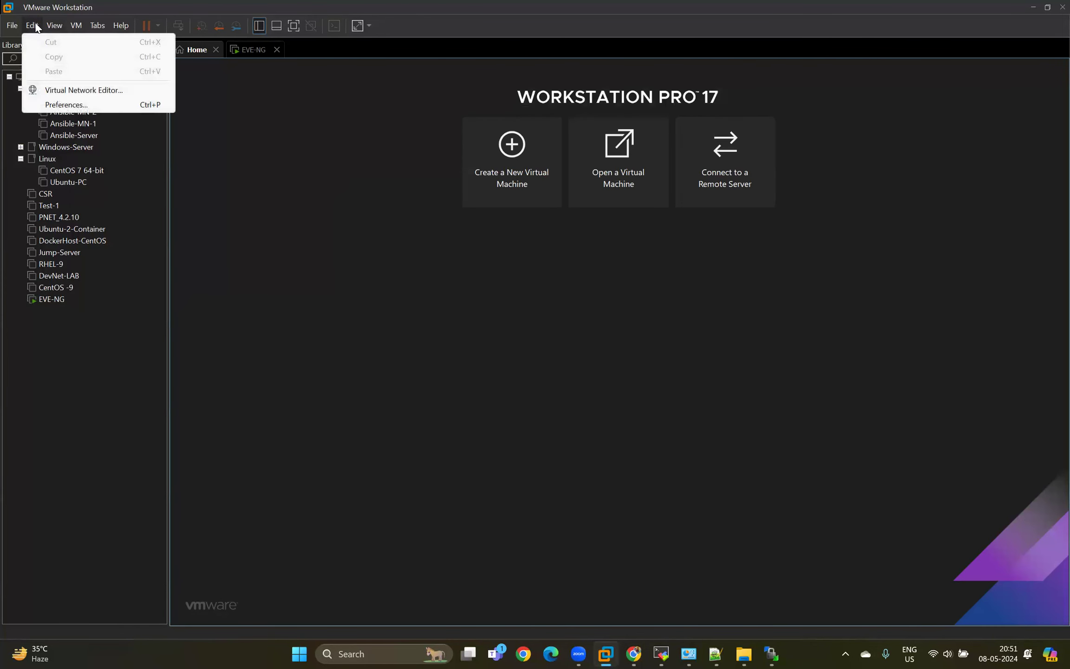
pyautogui.click(83, 90)
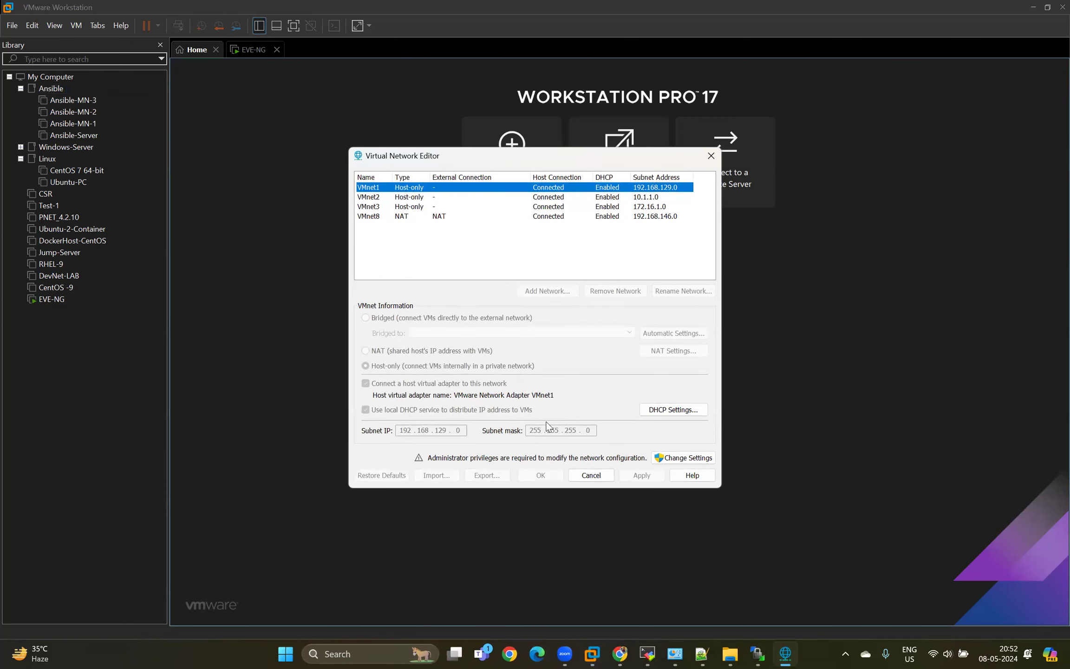
pyautogui.click(673, 458)
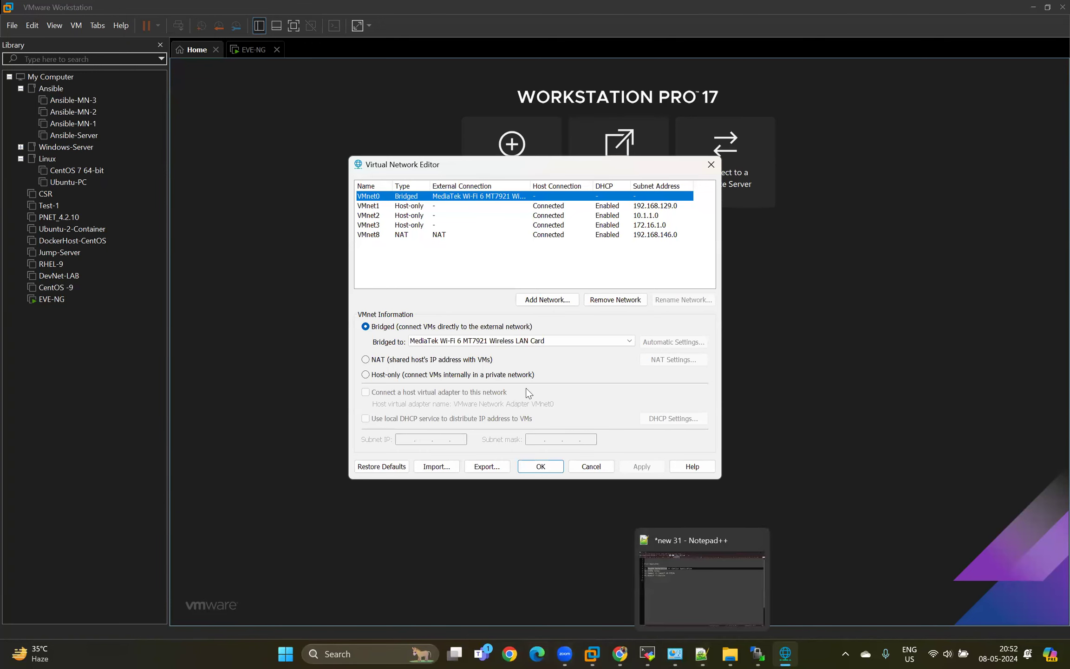
# Check the new-network options in the EVE topology again and return to the VMware Workstation home page.
pyautogui.moveTo(620, 654)
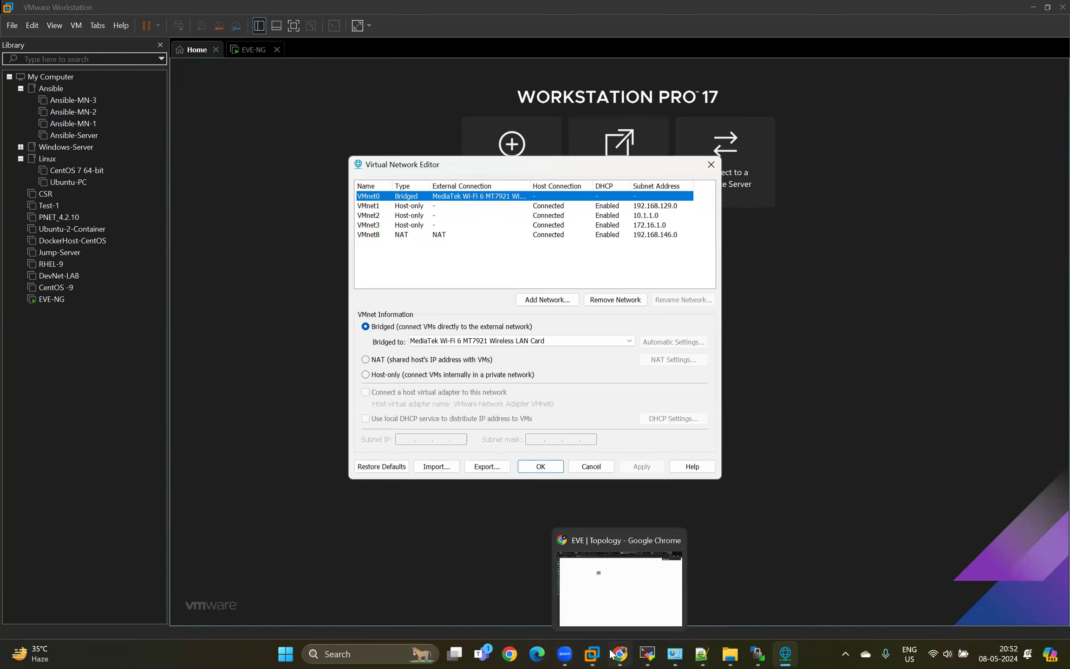
pyautogui.click(608, 587)
pyautogui.rightClick(477, 223)
pyautogui.click(515, 254)
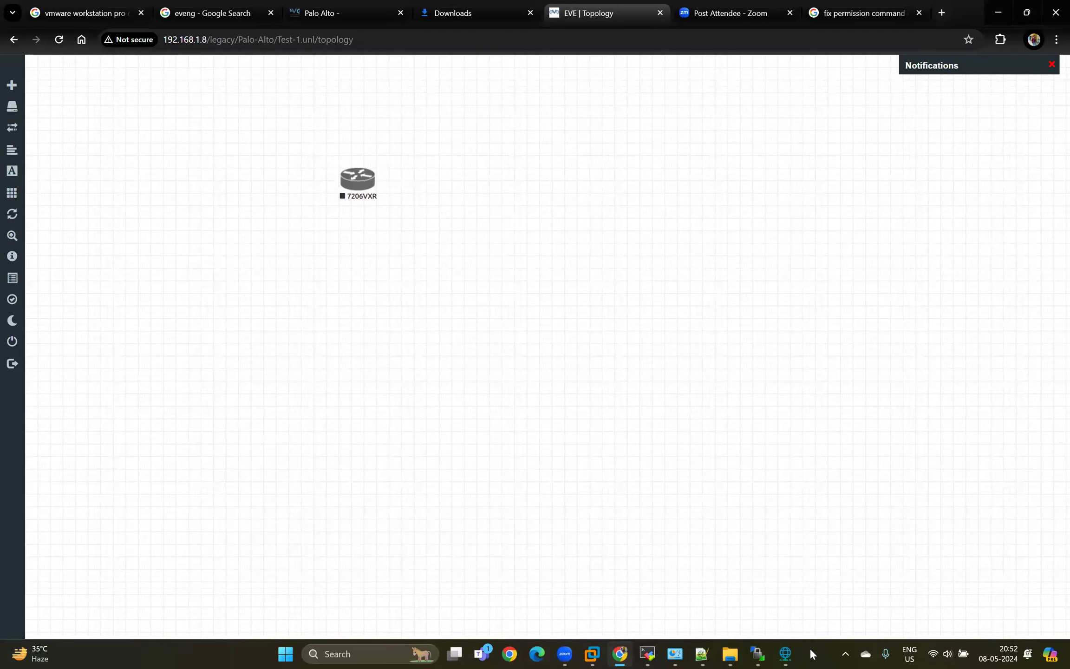
pyautogui.click(587, 650)
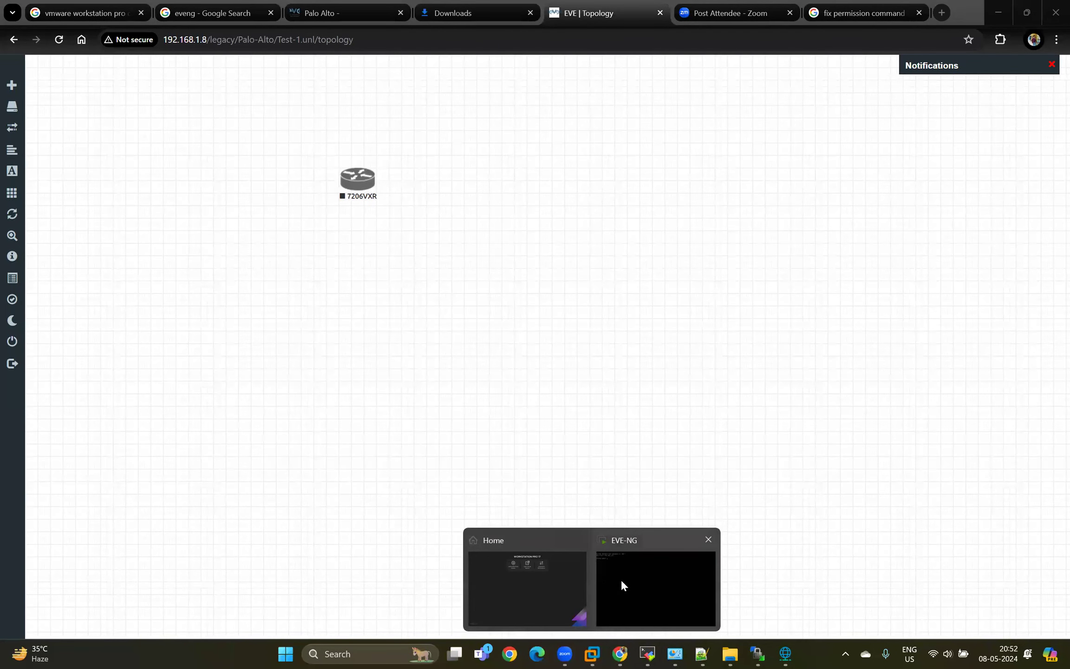
pyautogui.click(548, 578)
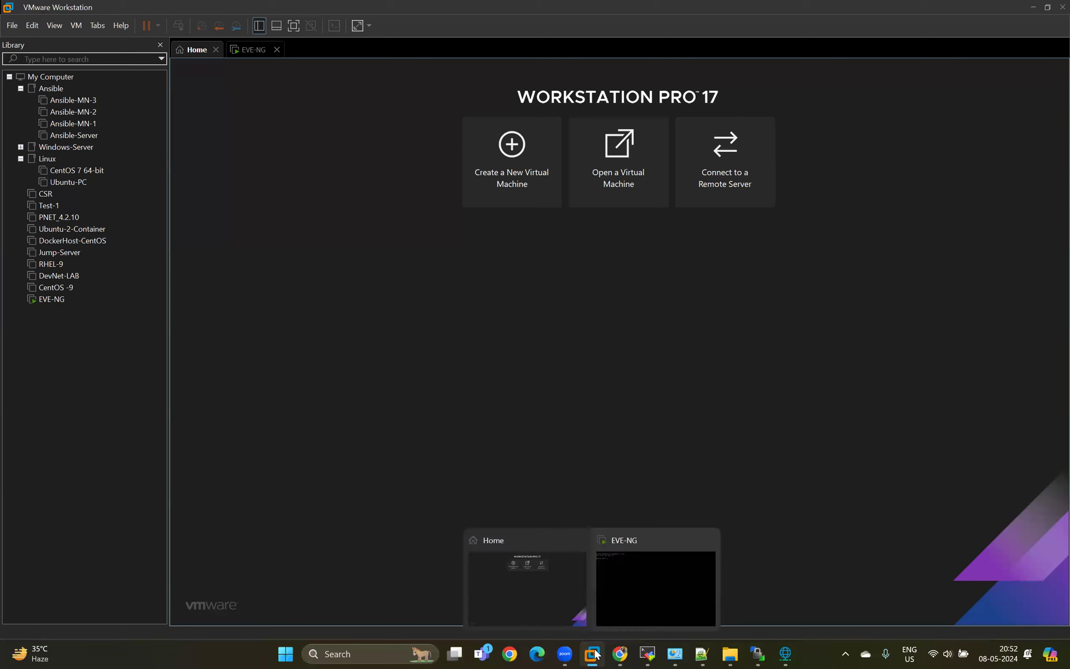
# Review the VMnet list and bridged adapter in the Virtual Network Editor, check the host's Wi-Fi connection, and cancel the editor.
pyautogui.click(785, 654)
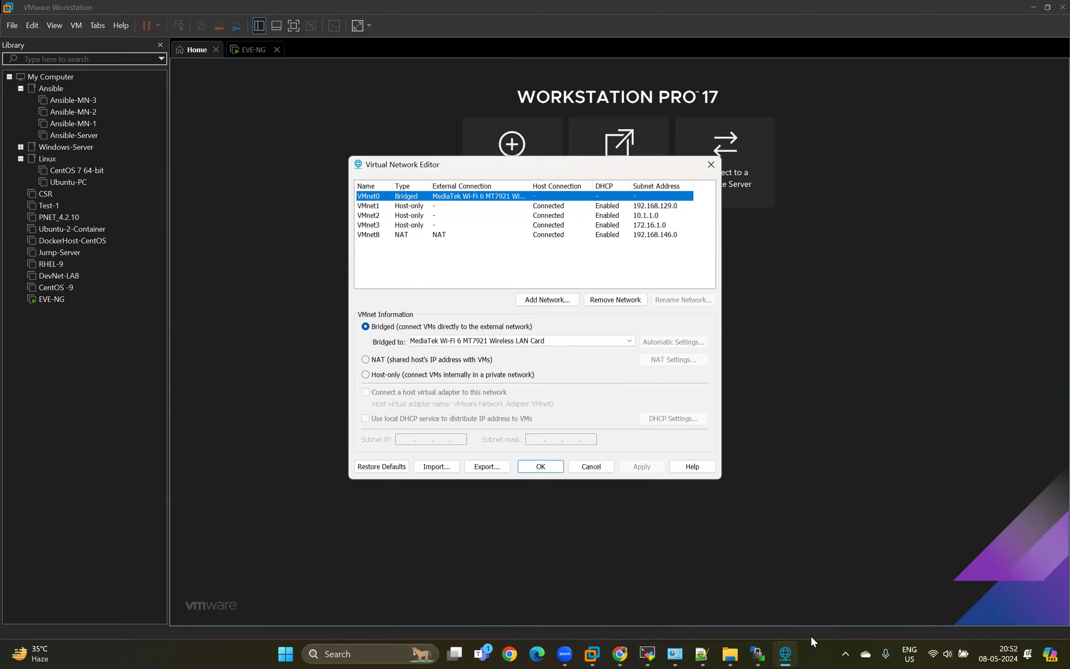
pyautogui.click(934, 653)
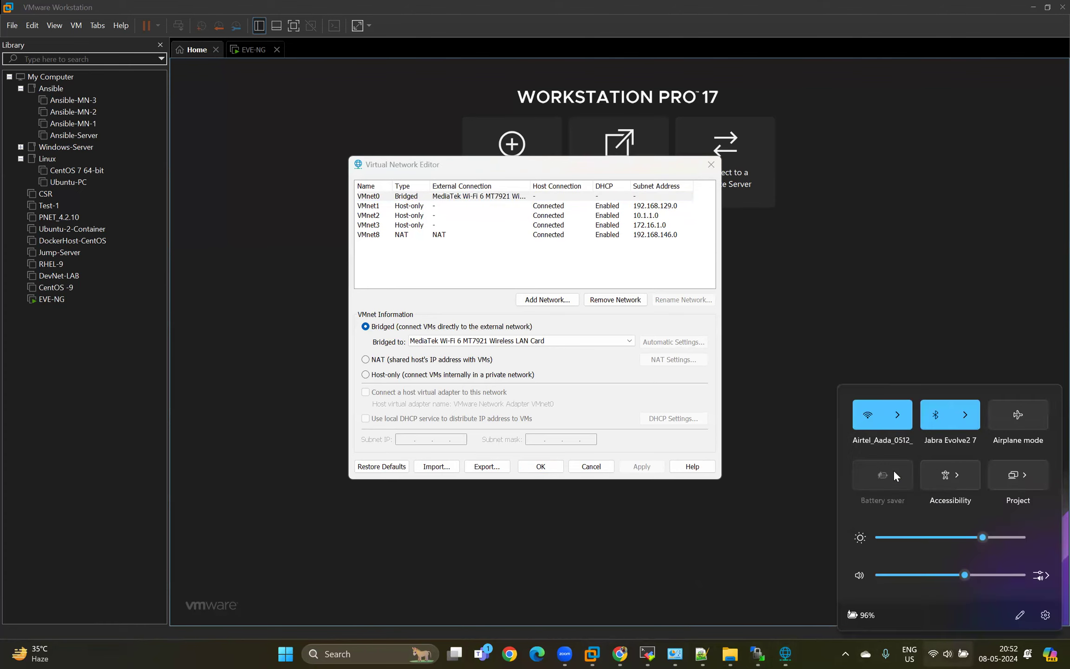
pyautogui.click(830, 373)
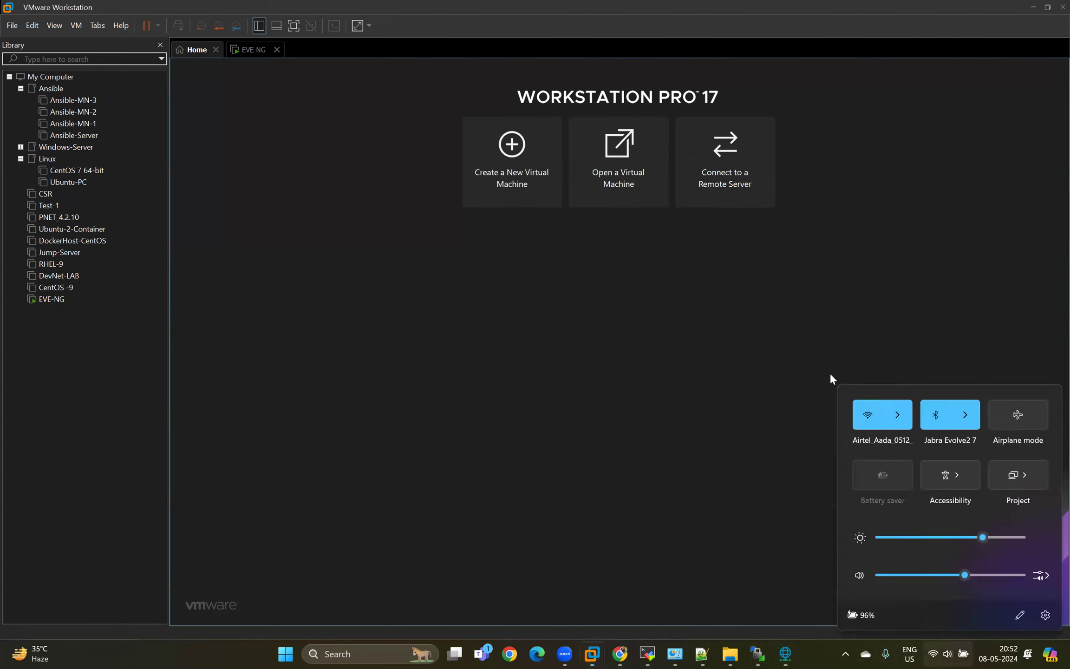
pyautogui.click(785, 653)
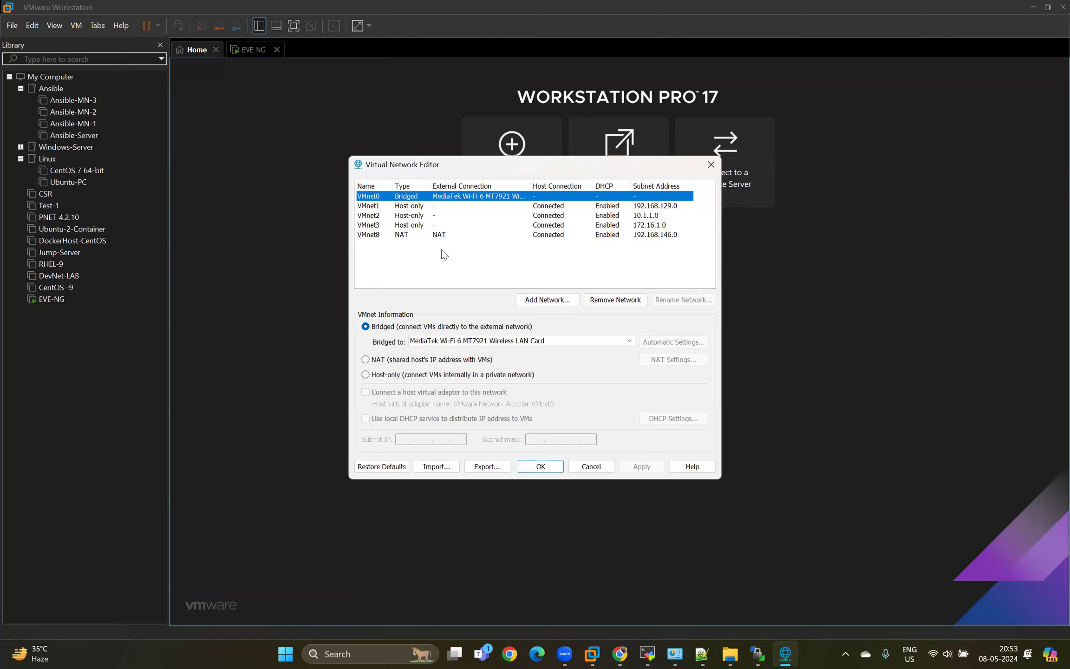
pyautogui.click(597, 468)
# Examine the network adapter assignments in the EVE-NG virtual machine's settings and leave without saving changes.
pyautogui.click(266, 53)
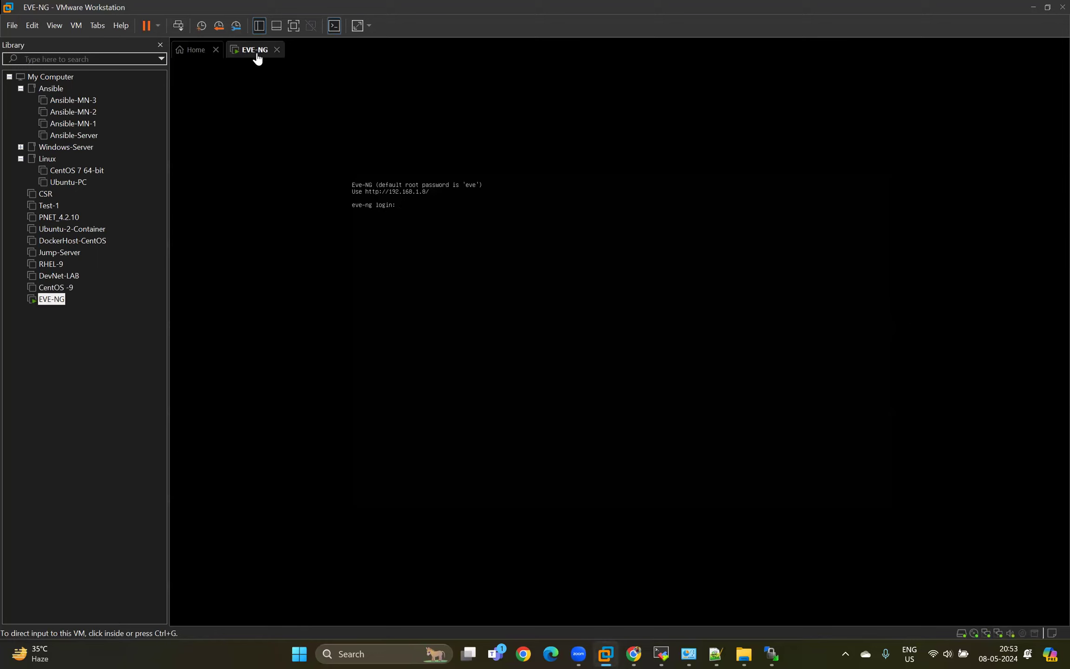
pyautogui.rightClick(258, 53)
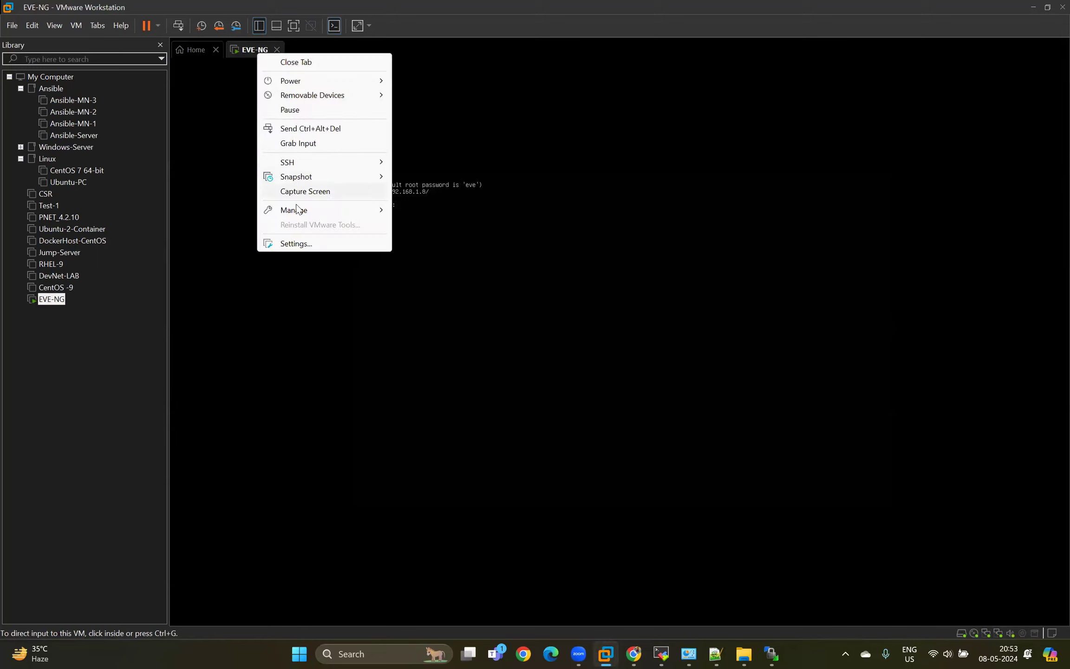
pyautogui.click(296, 245)
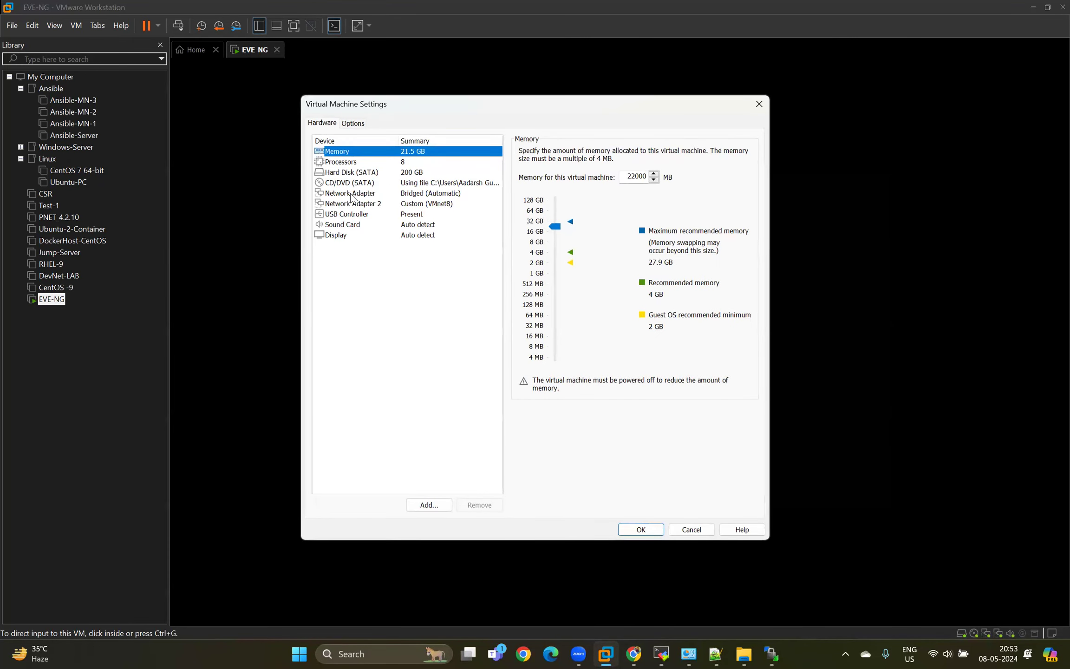
pyautogui.click(353, 195)
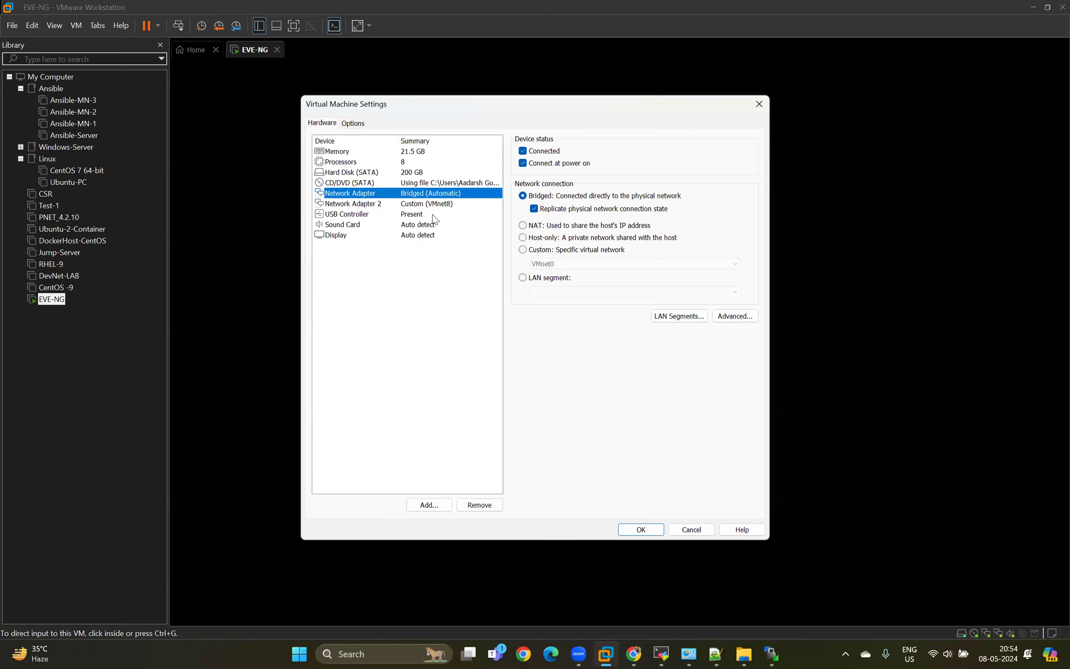
pyautogui.click(687, 525)
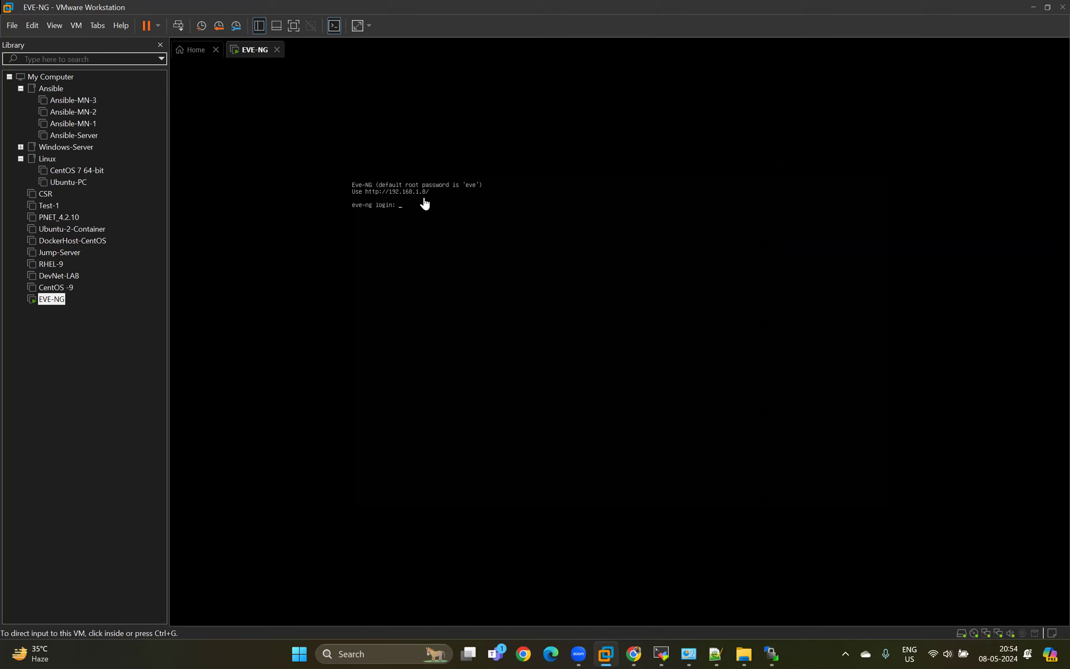
# Open Windows Network Connections with ncpa.cpl, examine the Wi-Fi adapter's connection details, and minimize the window.
pyautogui.press('super+r')
pyautogui.write('ncpa.cpl')
pyautogui.press('Return')
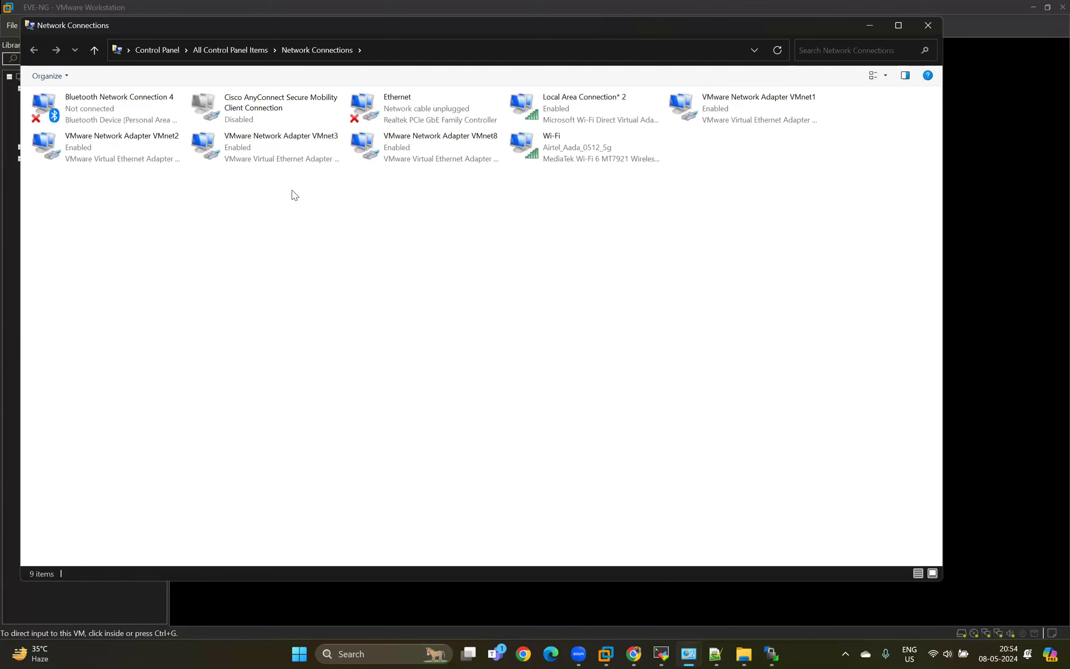
pyautogui.click(559, 157)
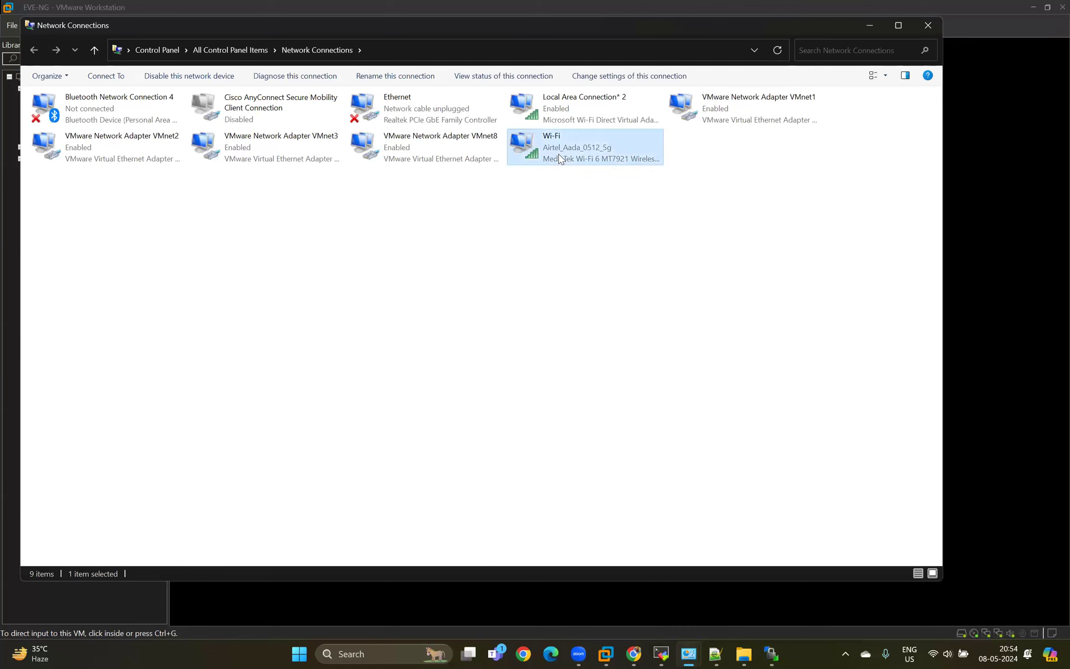
pyautogui.rightClick(559, 155)
pyautogui.click(593, 192)
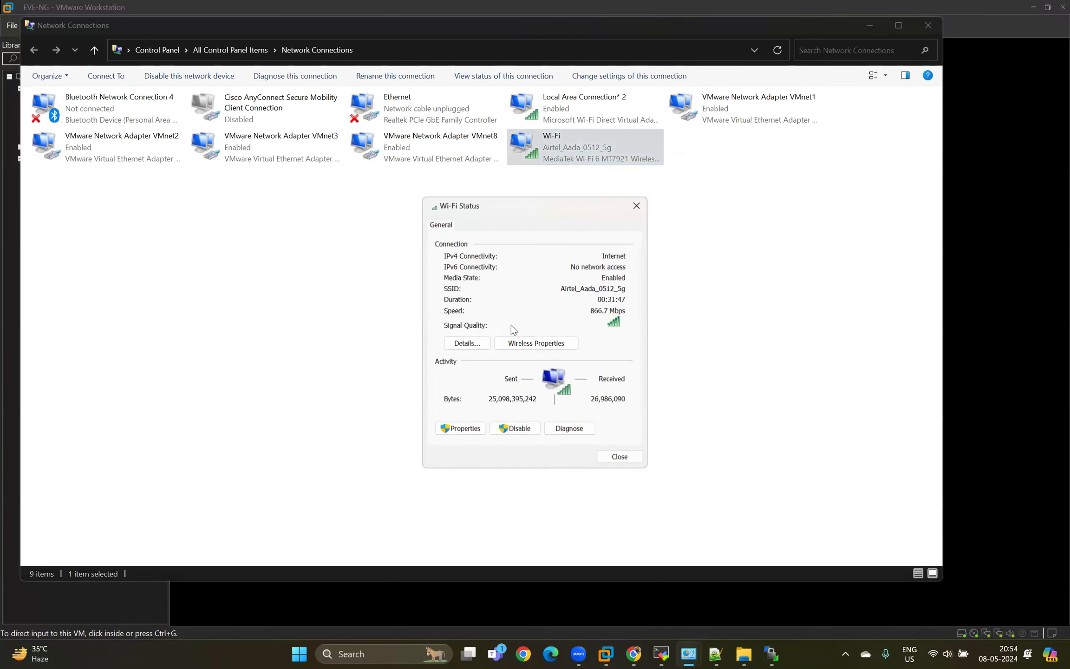
pyautogui.click(461, 343)
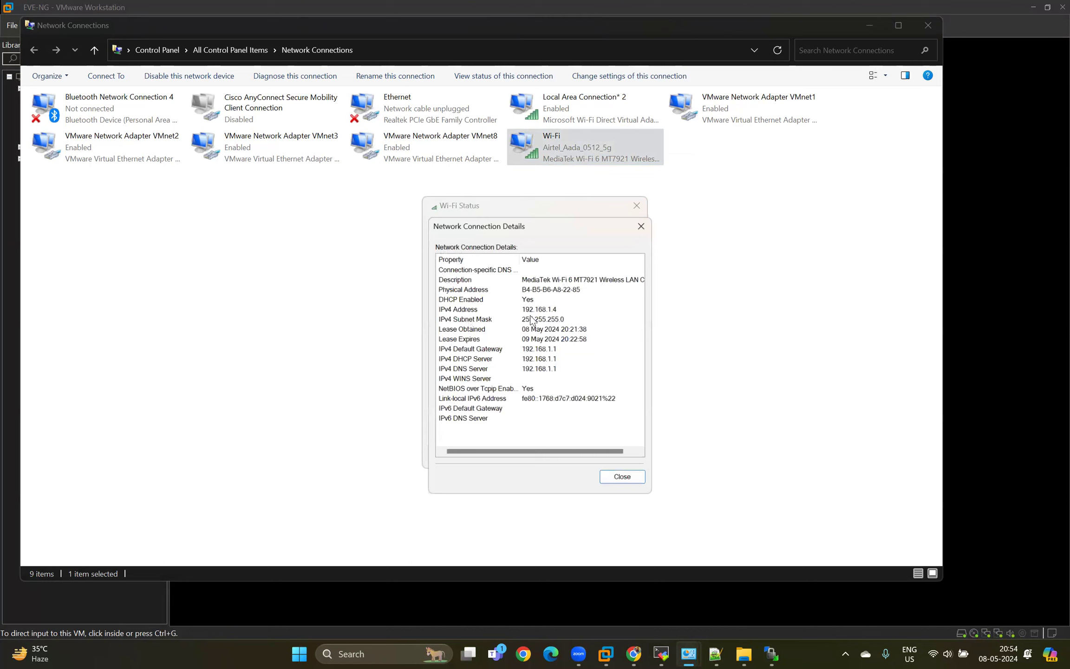
pyautogui.click(639, 480)
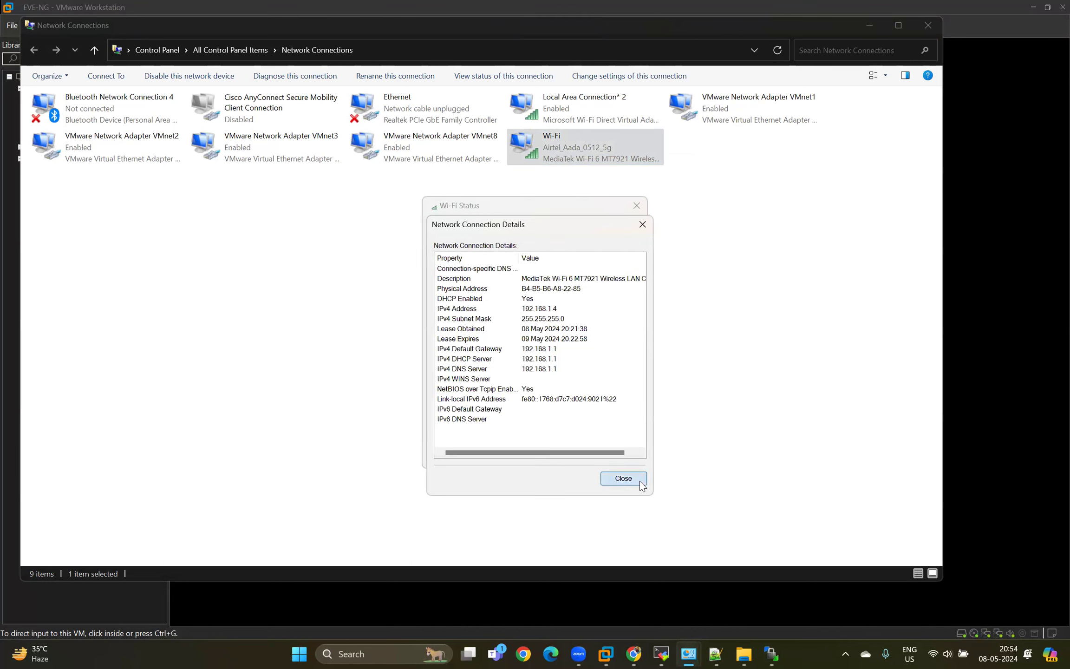
pyautogui.click(637, 205)
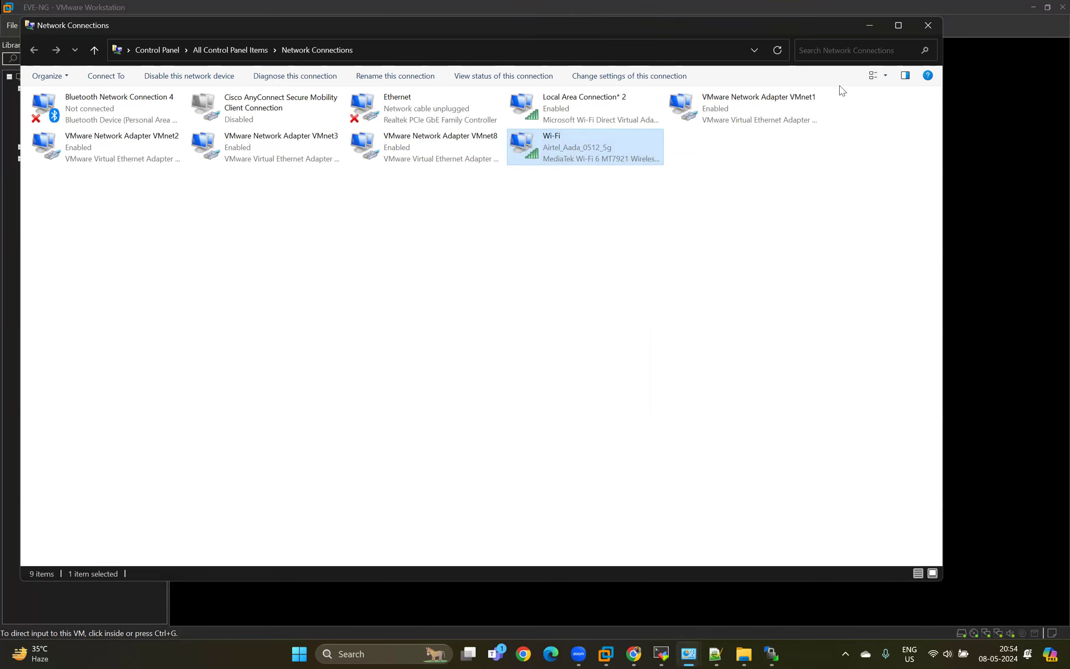
pyautogui.click(869, 25)
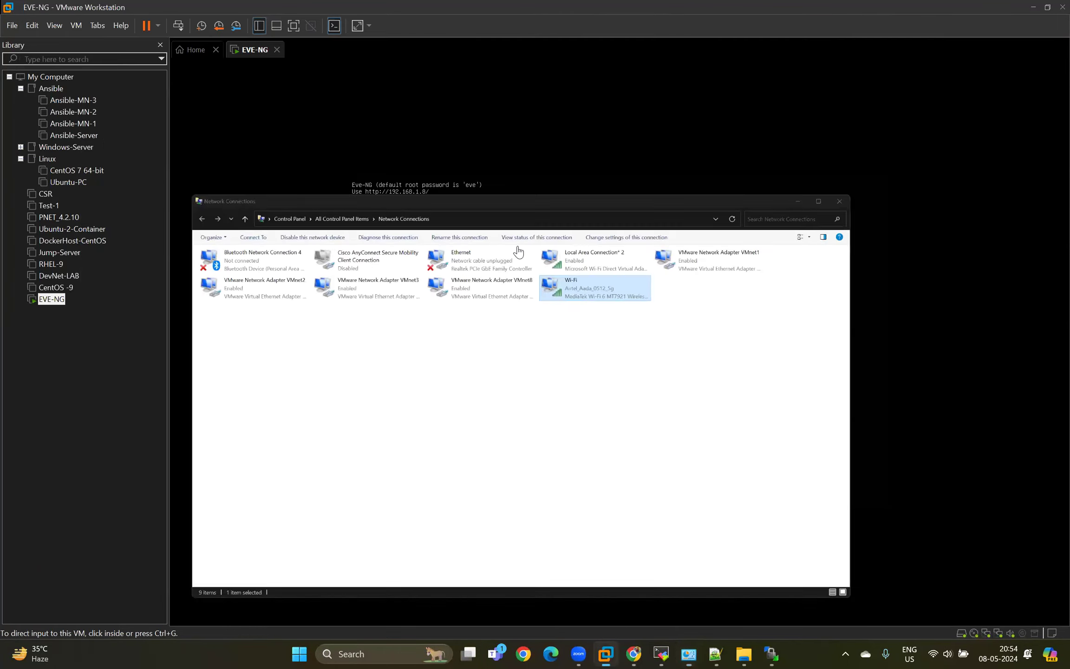
# Switch to the EVE topology in Chrome and add one bridge-type network named Net with the Dot_black.png icon.
pyautogui.click(632, 654)
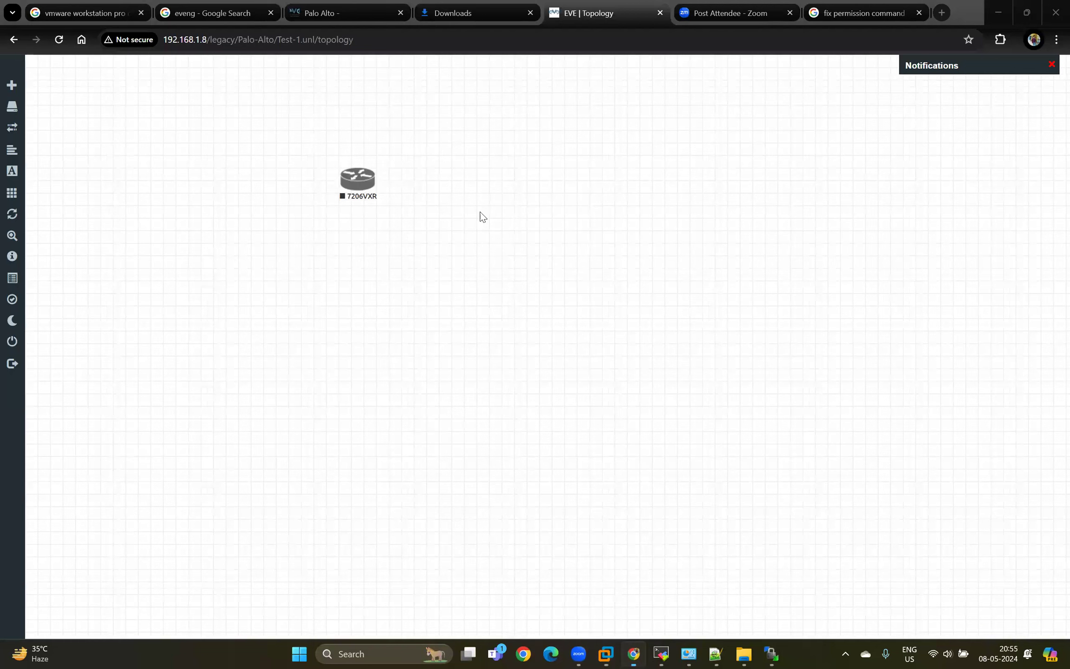
pyautogui.rightClick(450, 194)
pyautogui.click(492, 243)
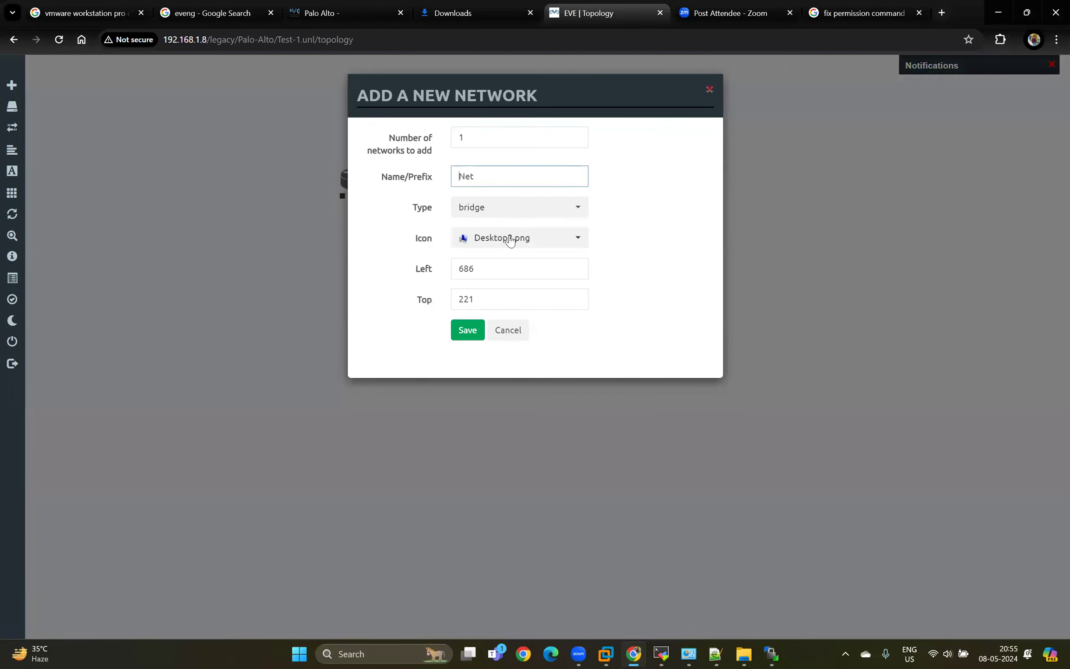
pyautogui.click(506, 239)
pyautogui.click(505, 284)
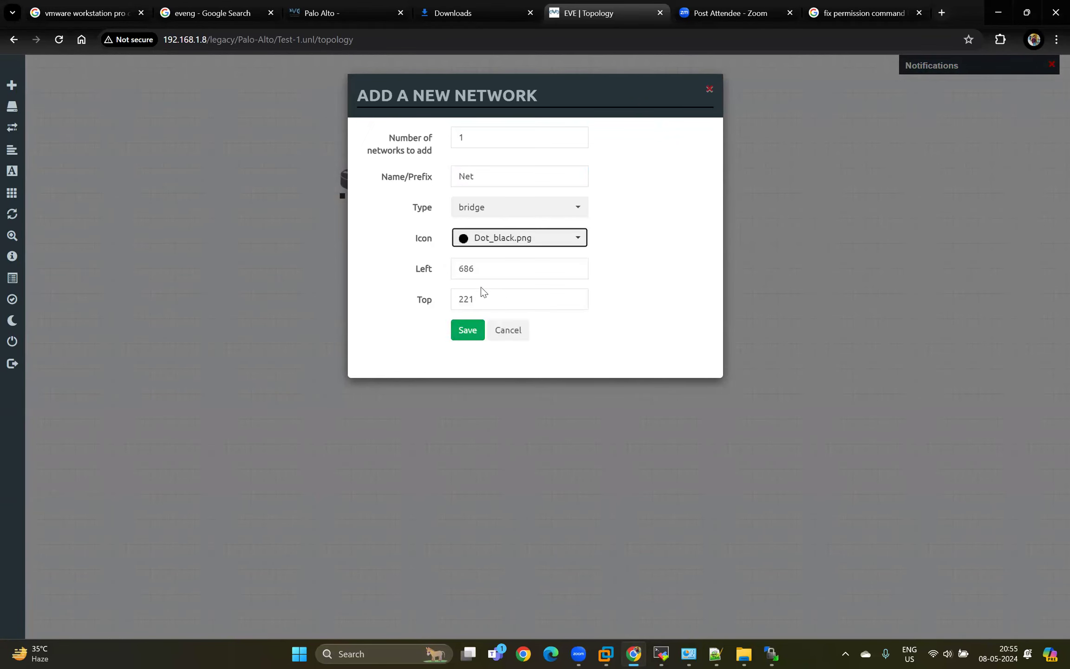
pyautogui.click(468, 331)
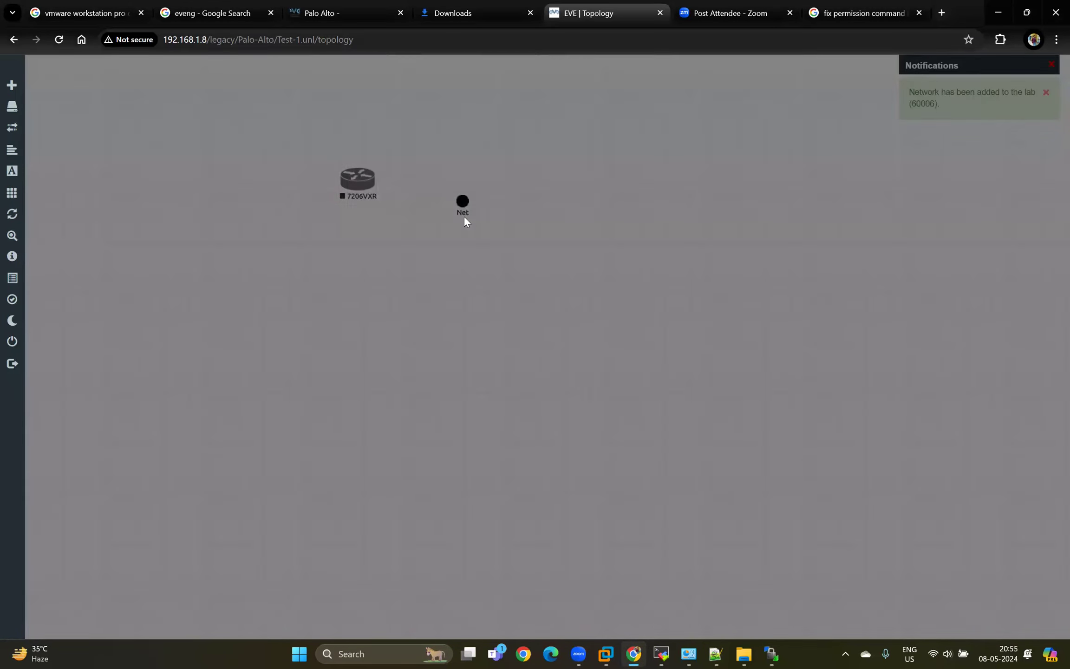
# Edit the newly added network and set its icon to cloud.png, keeping the bridge type.
pyautogui.rightClick(469, 212)
pyautogui.click(508, 237)
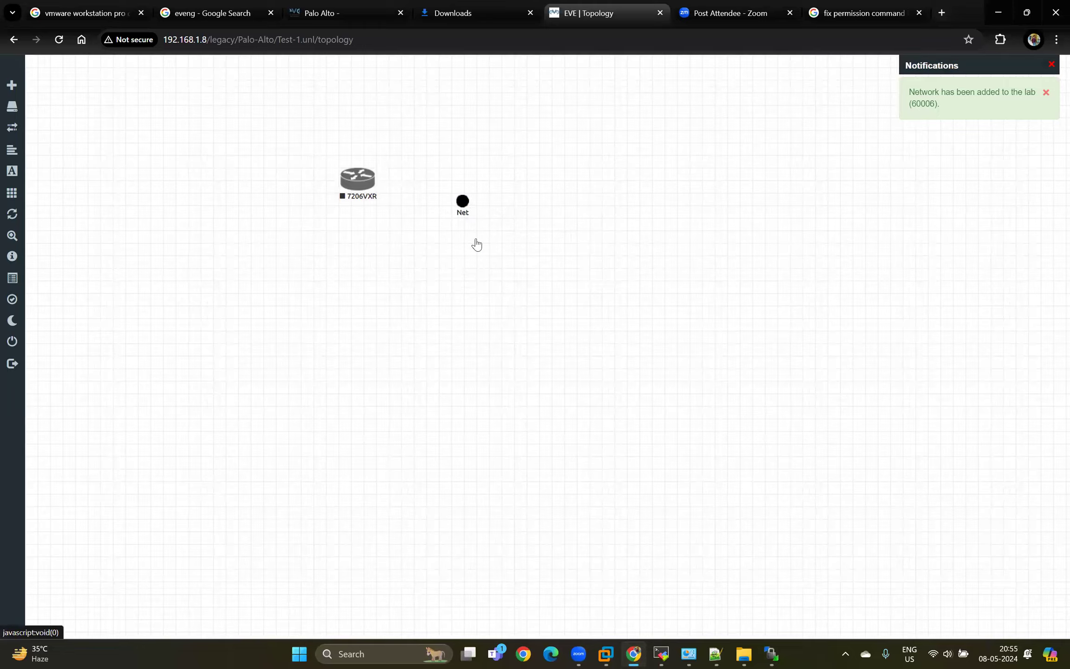
pyautogui.click(494, 230)
pyautogui.scroll(-10, 495, 317)
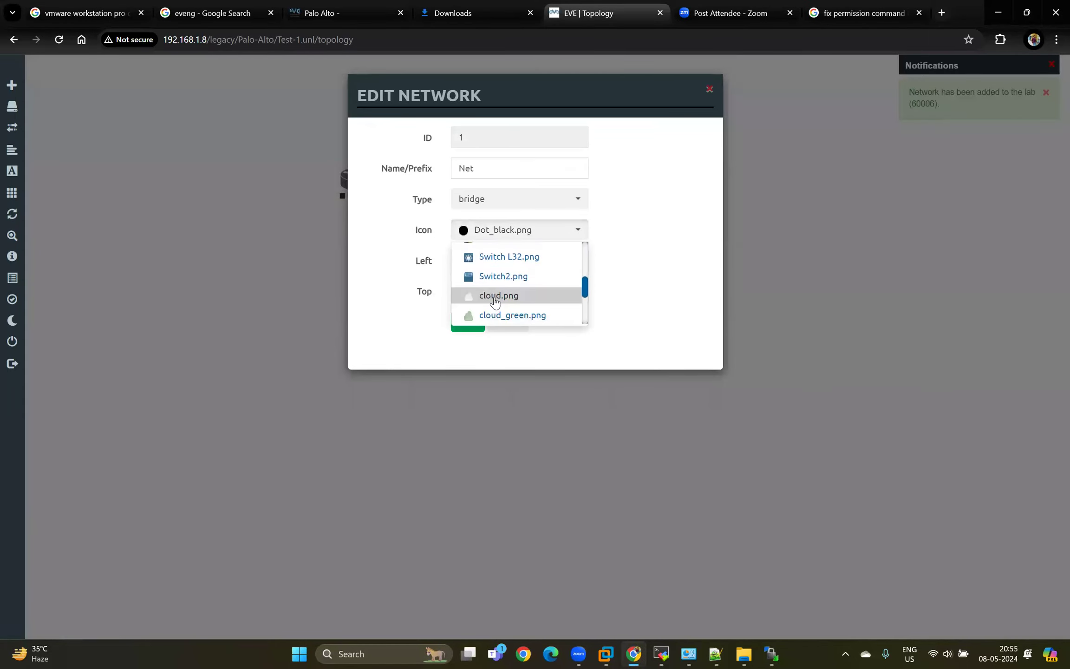
pyautogui.click(495, 294)
pyautogui.click(481, 201)
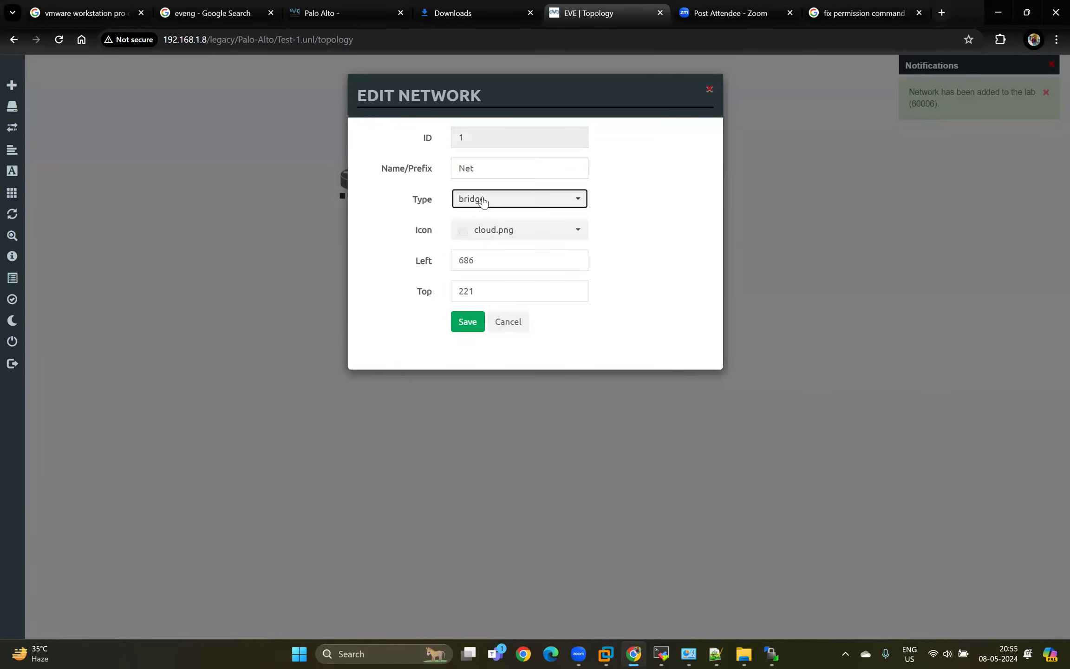
# Rename the network as Bridge and save it.
pyautogui.click(487, 169)
pyautogui.doubleClick(488, 169)
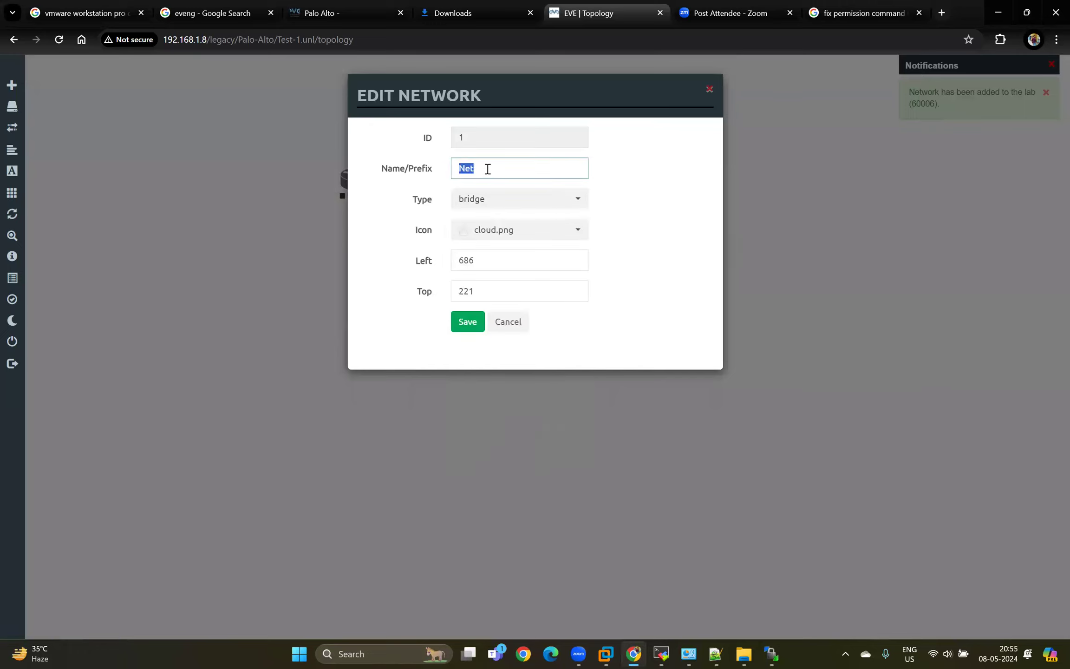
pyautogui.write('Brif')
pyautogui.write('d')
pyautogui.press('BackSpace')
pyautogui.press('BackSpace')
pyautogui.write('dge')
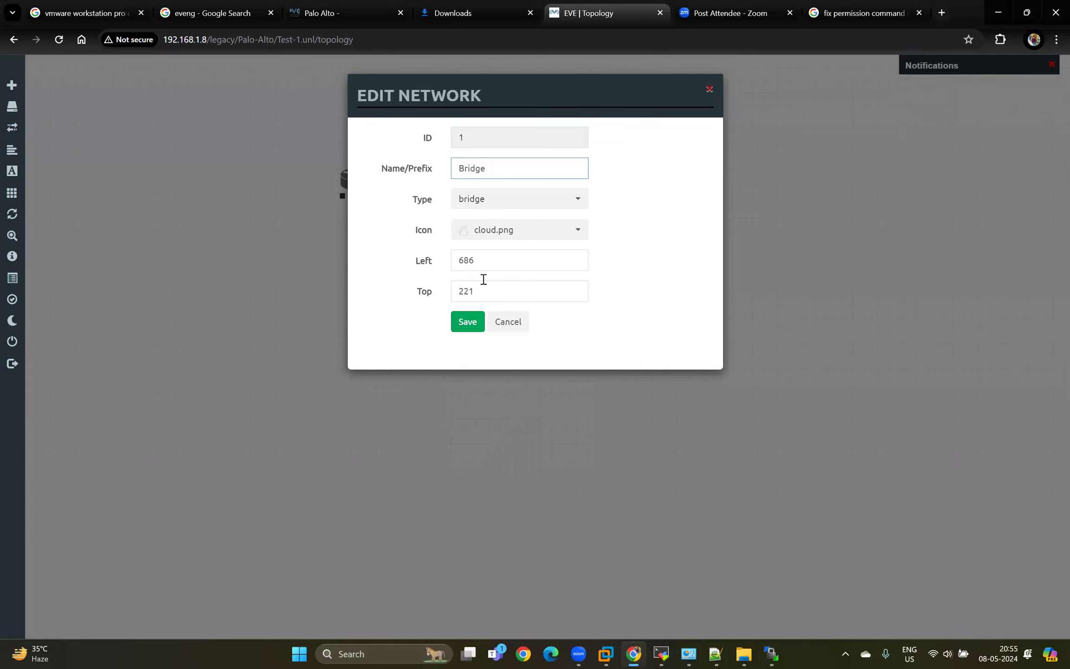
pyautogui.click(468, 321)
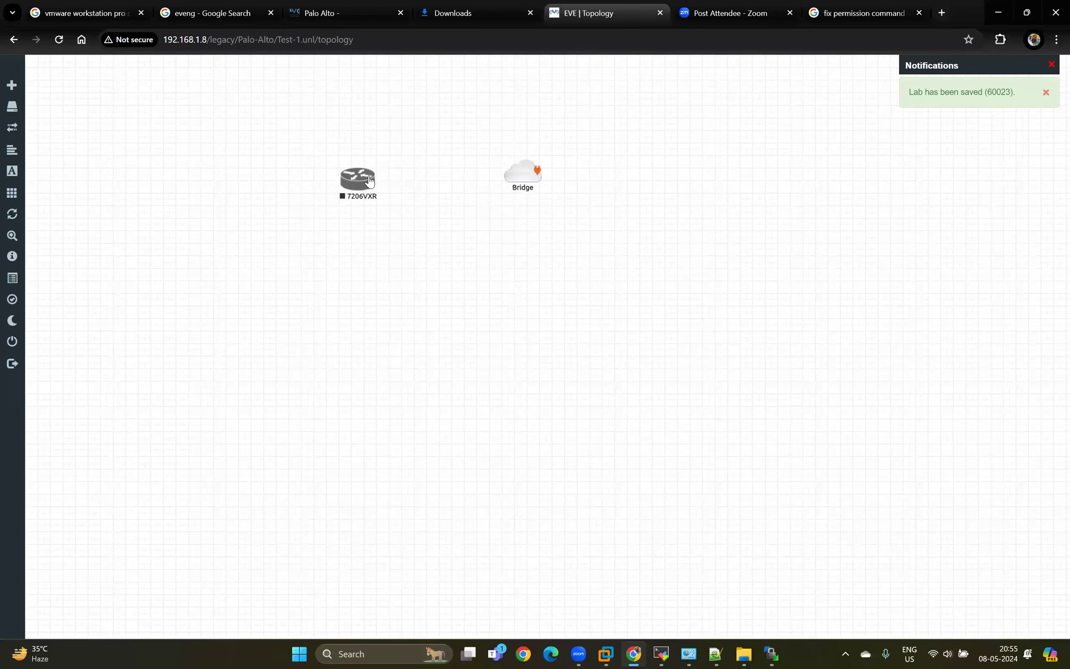
# Move the Bridge cloud up and farther from the 7206VXR router, and connect the router's fa0/0 interface to it.
pyautogui.moveTo(537, 170); pyautogui.dragTo(370, 181)
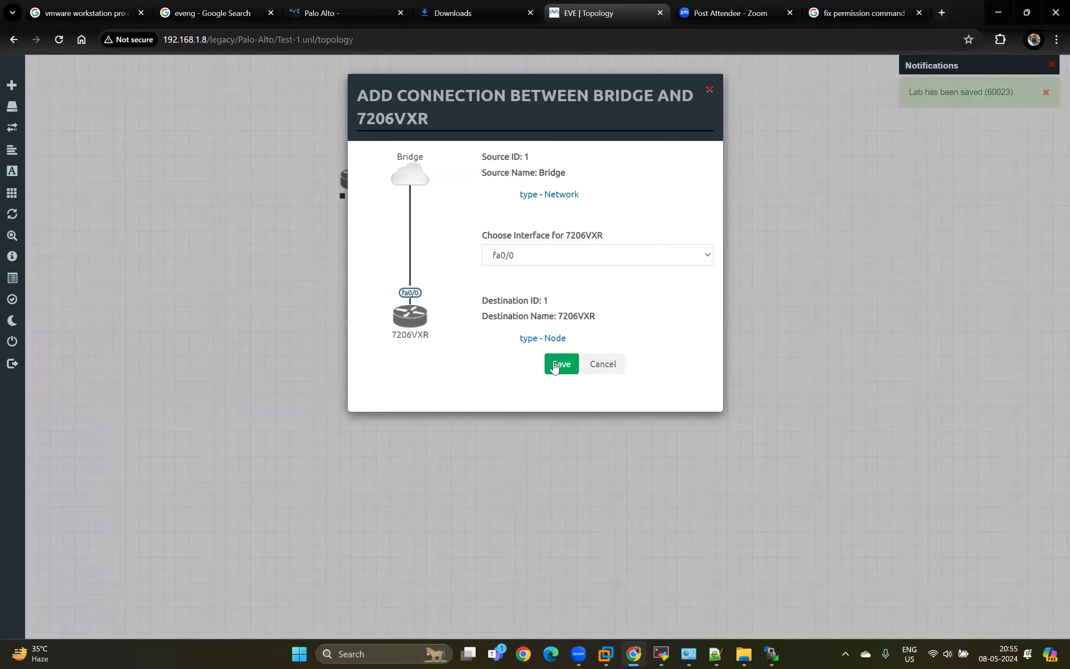
pyautogui.click(555, 366)
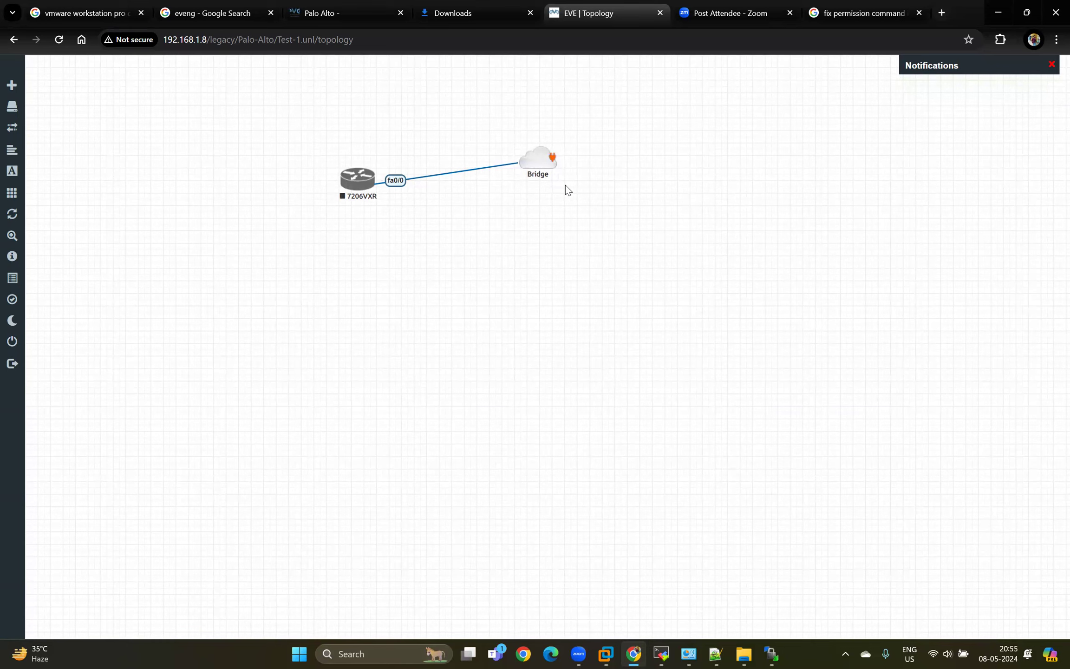
pyautogui.moveTo(587, 197); pyautogui.dragTo(492, 134)
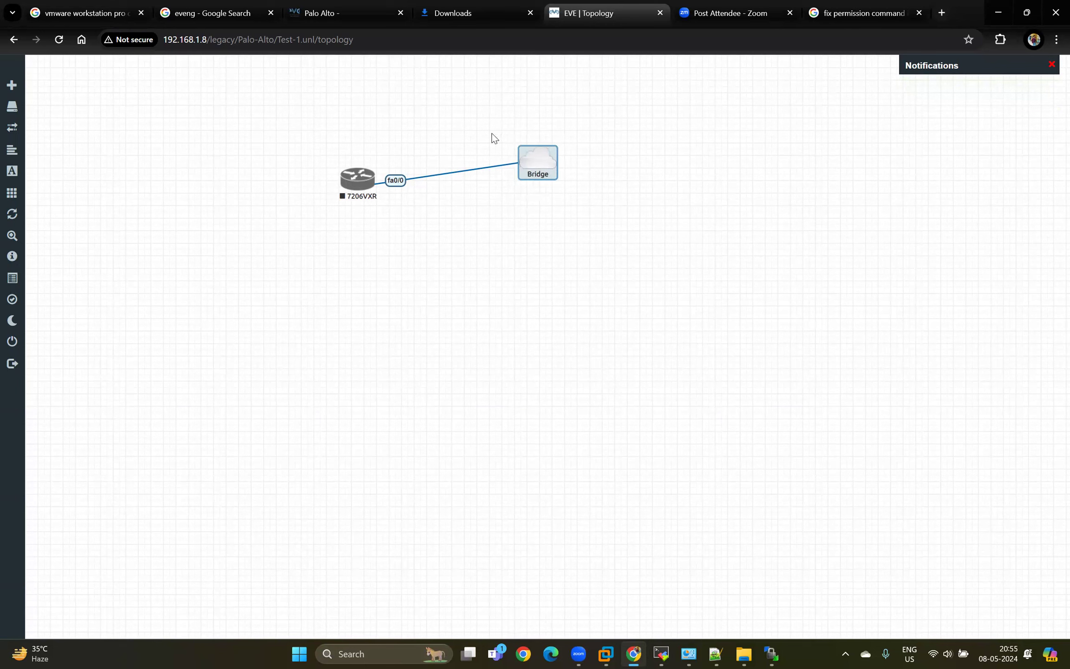
pyautogui.click(523, 206)
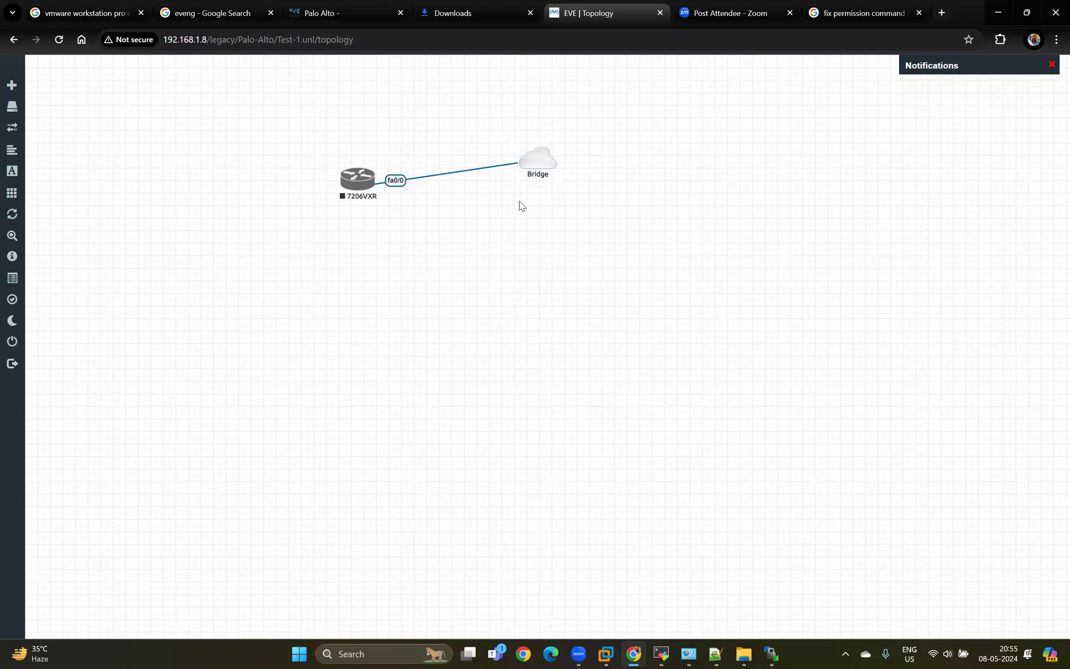
# Add a second Cisco IOS 7206VXR (Dynamips) router with a module in Slot 1 and place it below the first router.
pyautogui.rightClick(477, 236)
pyautogui.click(523, 264)
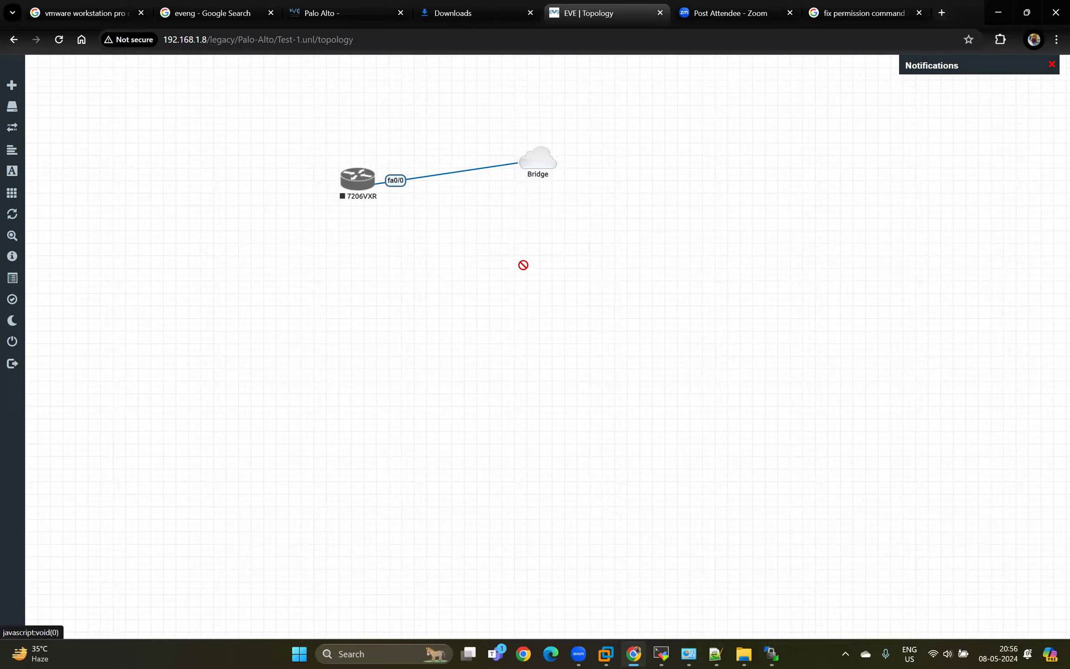
pyautogui.write('io')
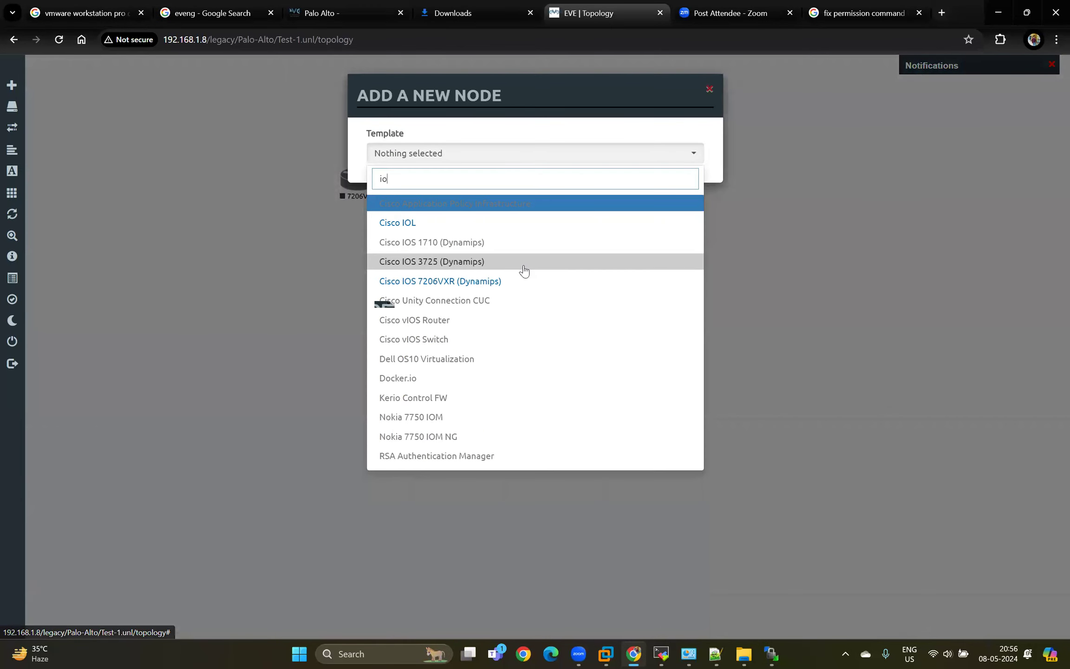
pyautogui.click(474, 281)
pyautogui.scroll(-2, 483, 549)
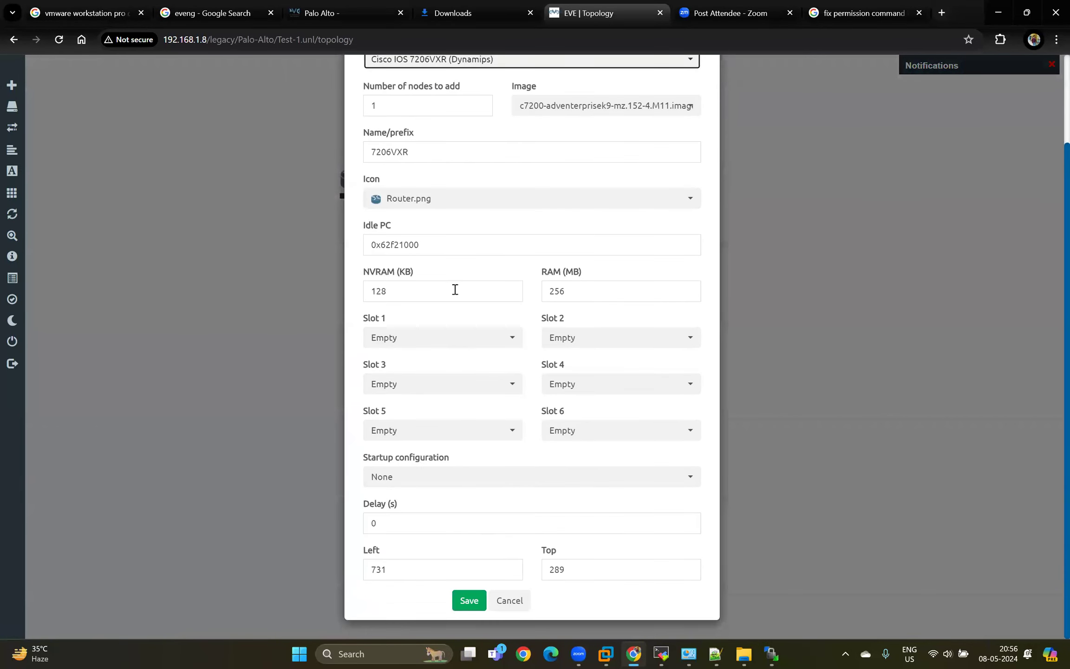
pyautogui.click(431, 341)
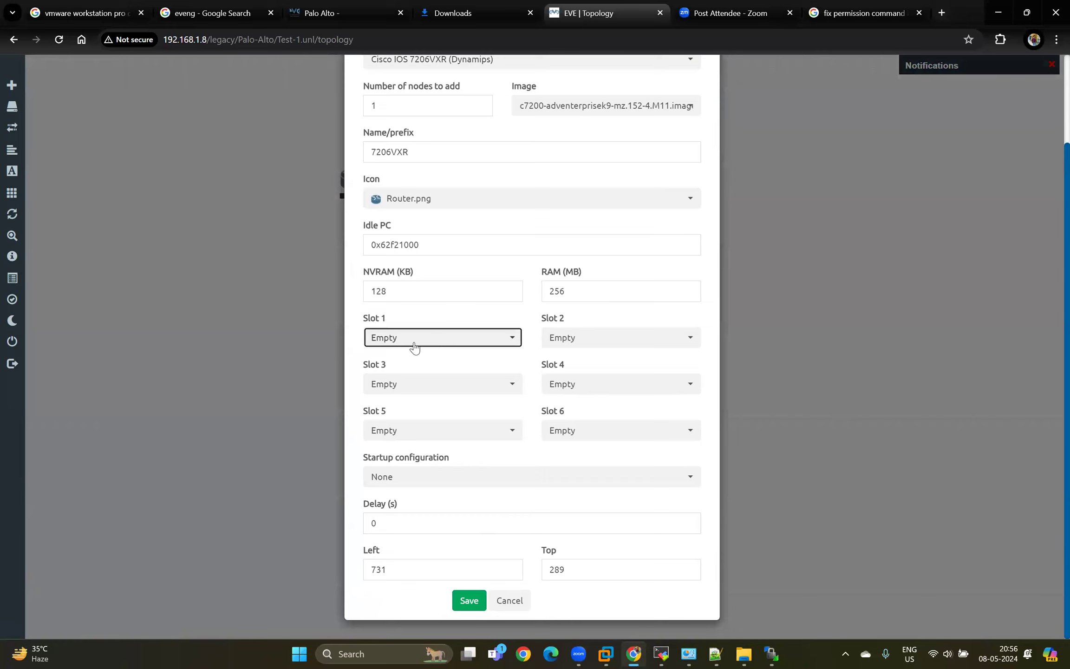
pyautogui.click(406, 344)
pyautogui.click(400, 399)
pyautogui.click(470, 600)
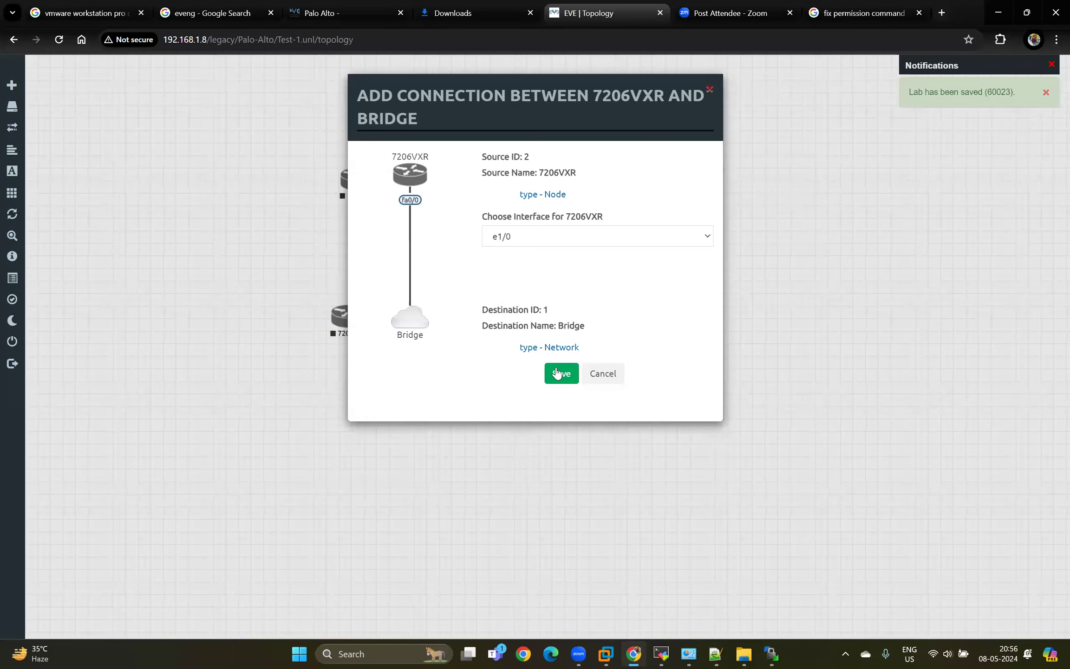
# Connect the lower 7206VXR router's e1/0 interface to the Bridge cloud, and delete the Bridge network from the topology.
pyautogui.click(559, 372)
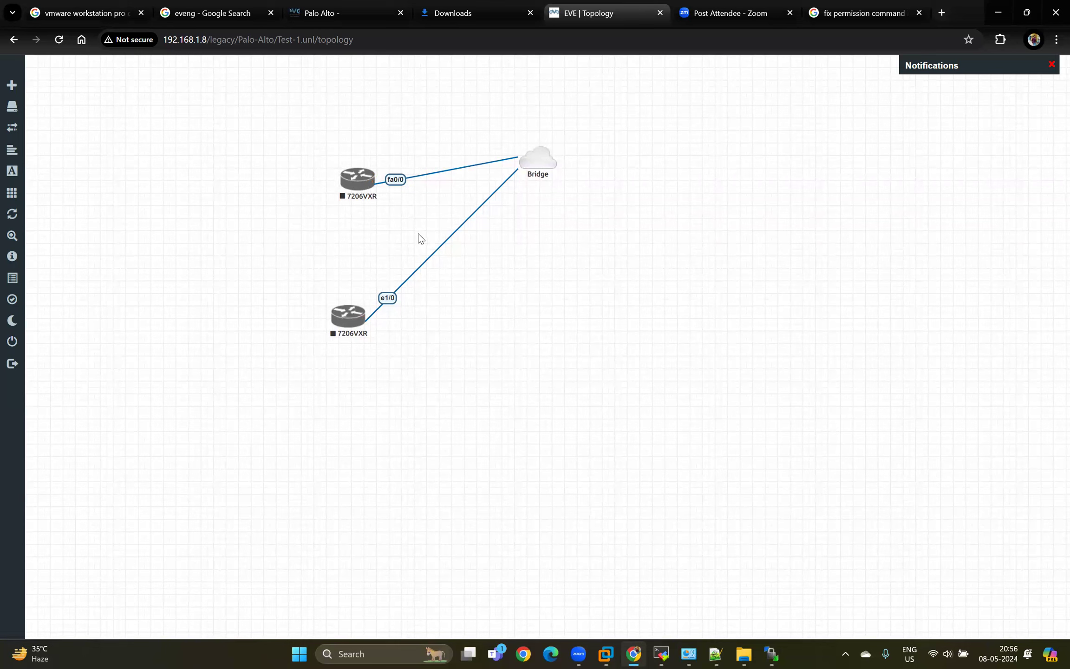
pyautogui.rightClick(539, 164)
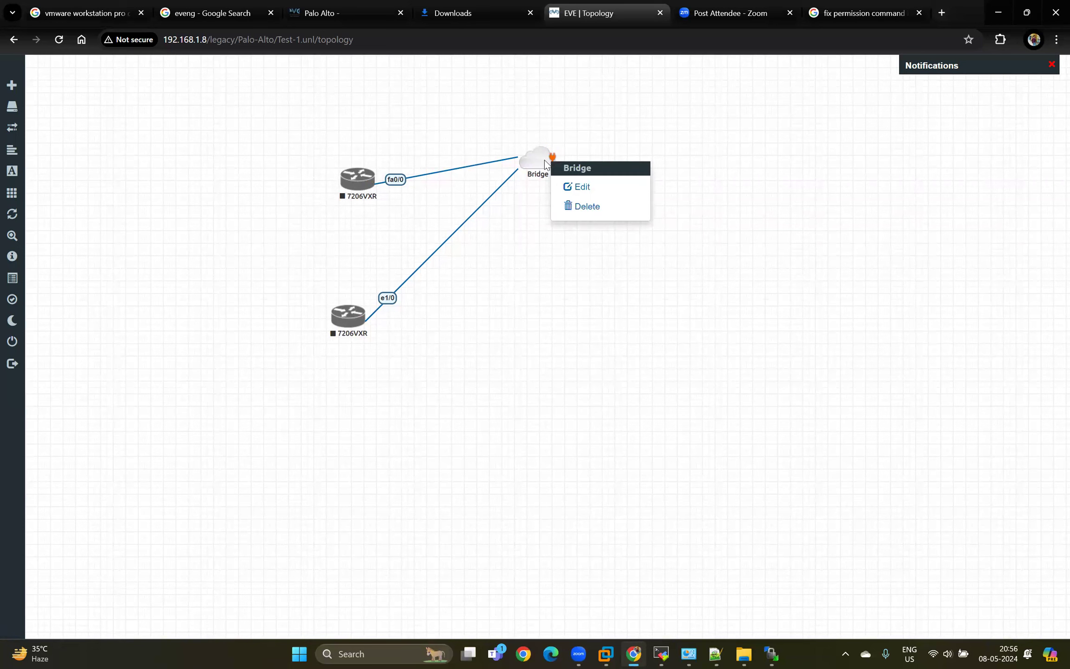
pyautogui.click(588, 208)
pyautogui.click(500, 170)
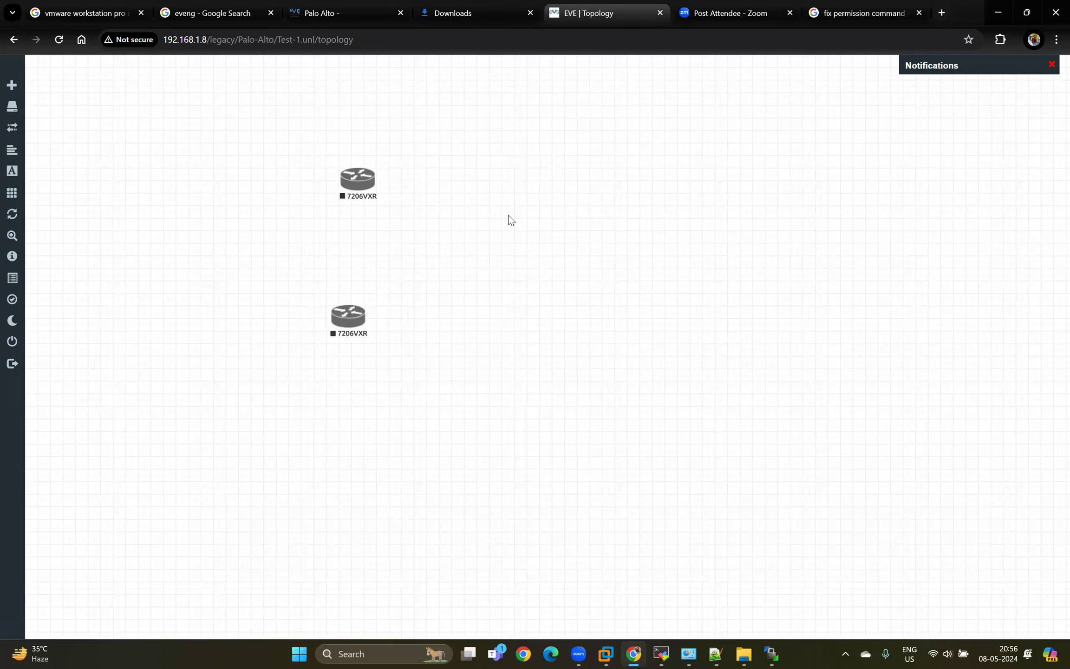
# Add a network named Internet with type Management(Cloud0) and the cloud.png icon between the two routers.
pyautogui.rightClick(509, 217)
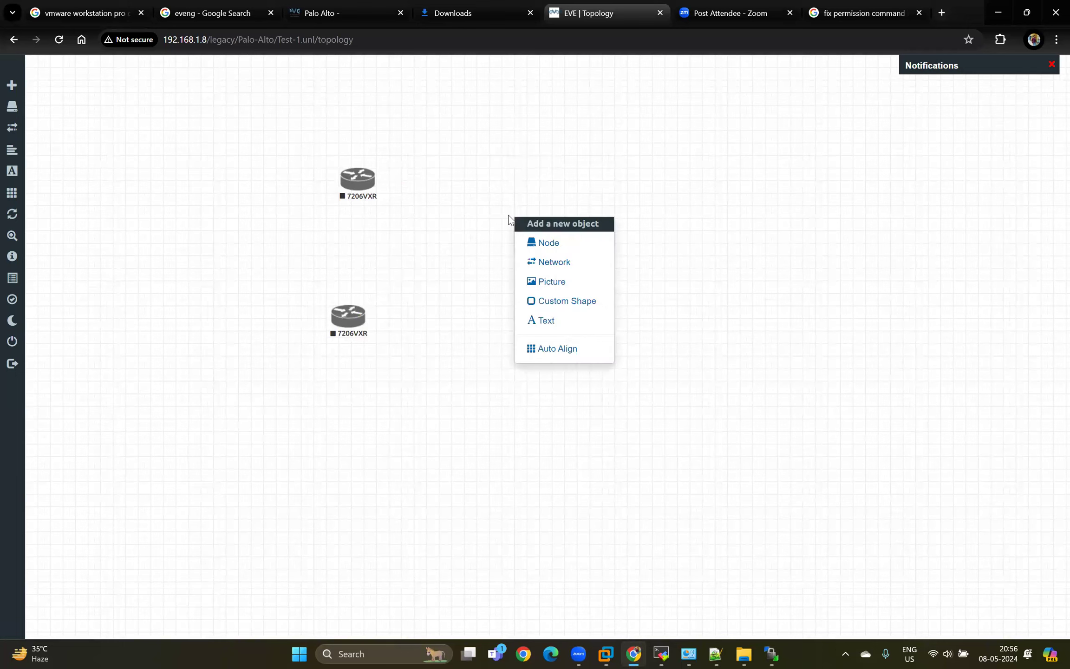
pyautogui.click(554, 261)
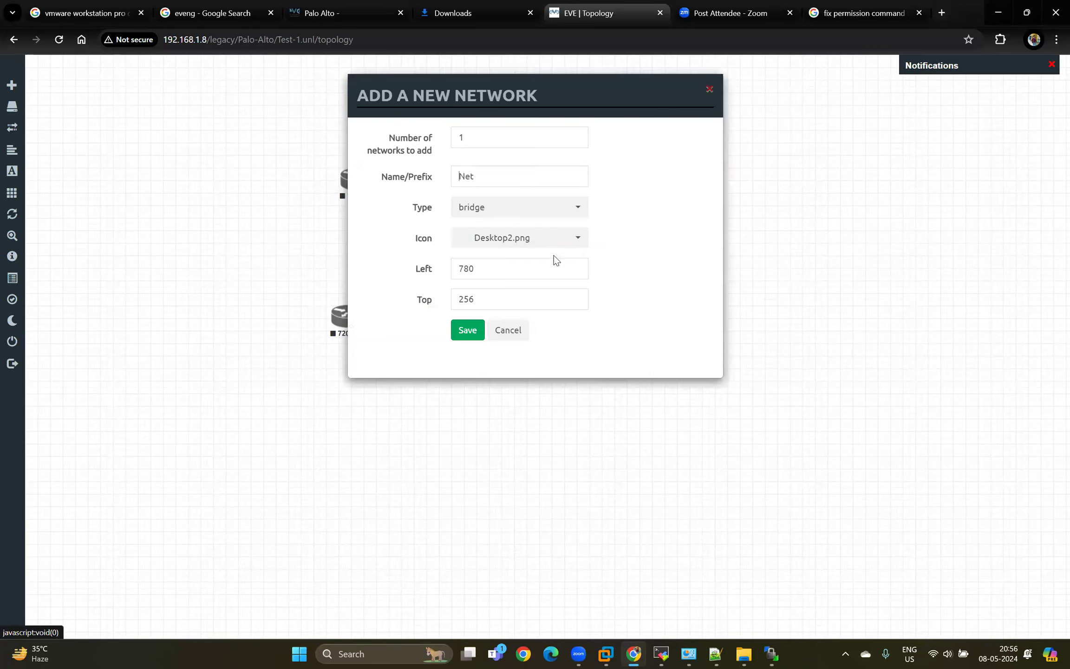
pyautogui.click(503, 213)
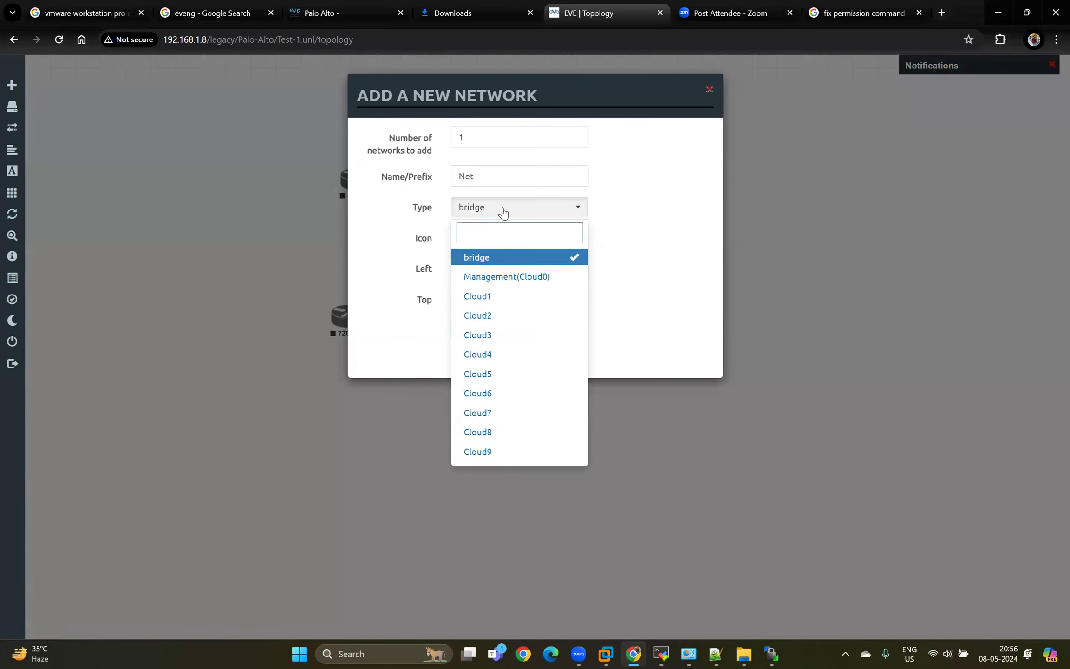
pyautogui.click(520, 279)
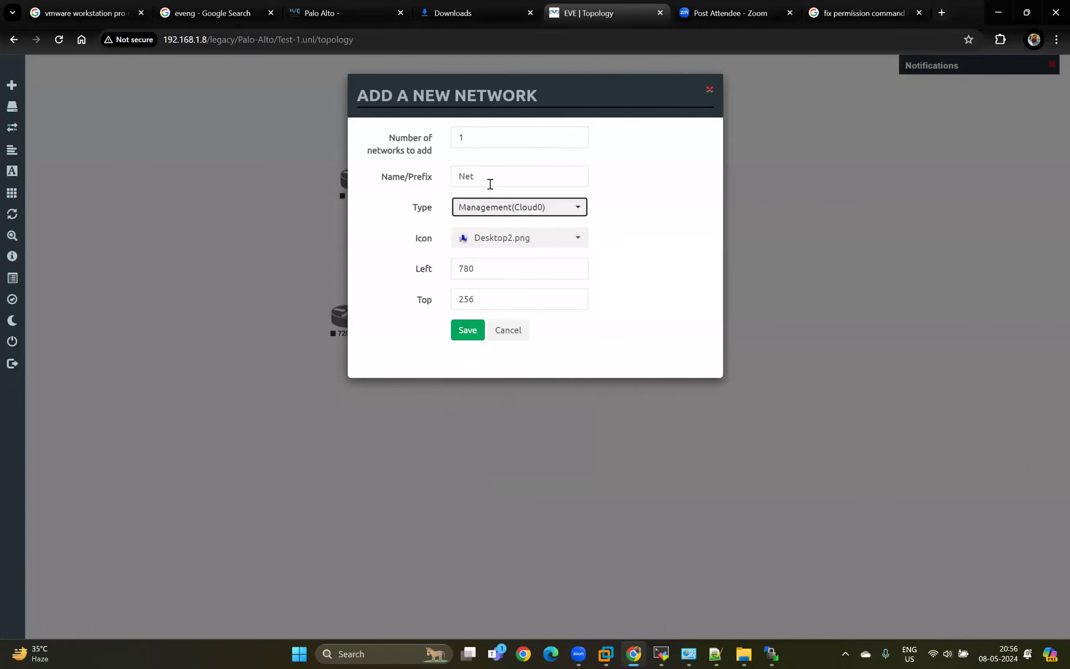
pyautogui.rightClick(426, 176)
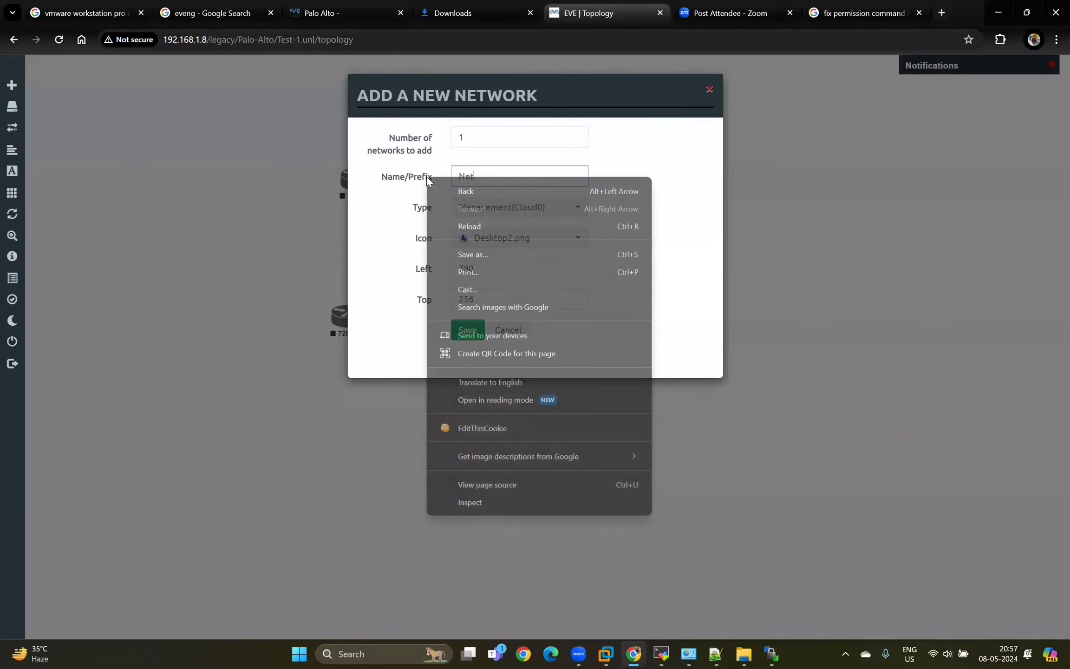
pyautogui.click(492, 169)
pyautogui.hotkey('ctrl', 'a')
pyautogui.press('BackSpace')
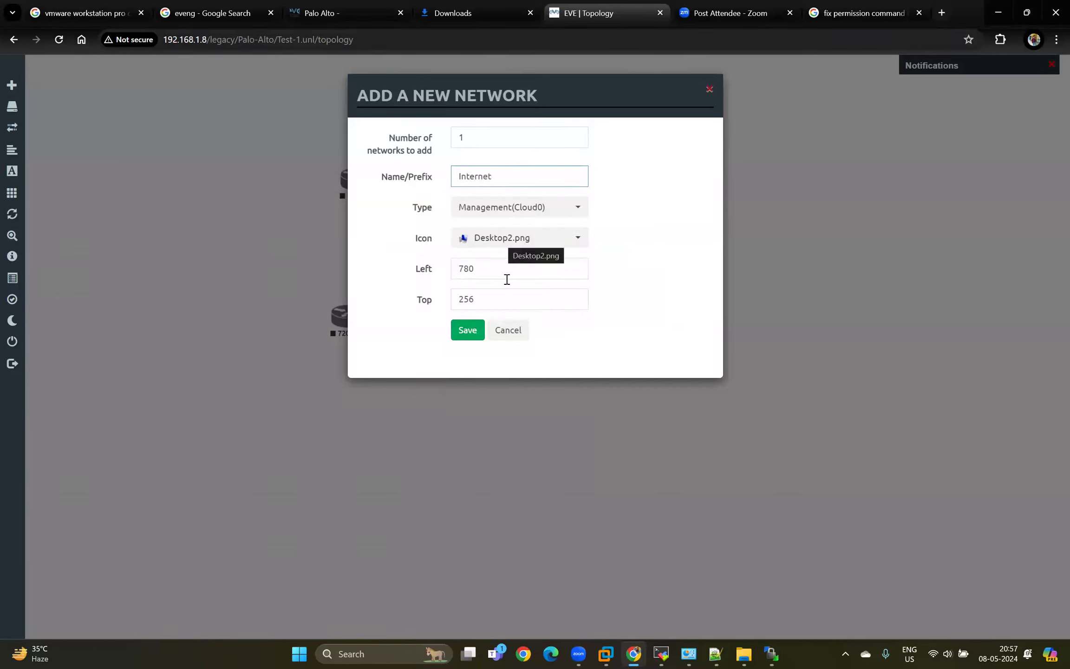
pyautogui.click(513, 247)
pyautogui.scroll(-5, 513, 283)
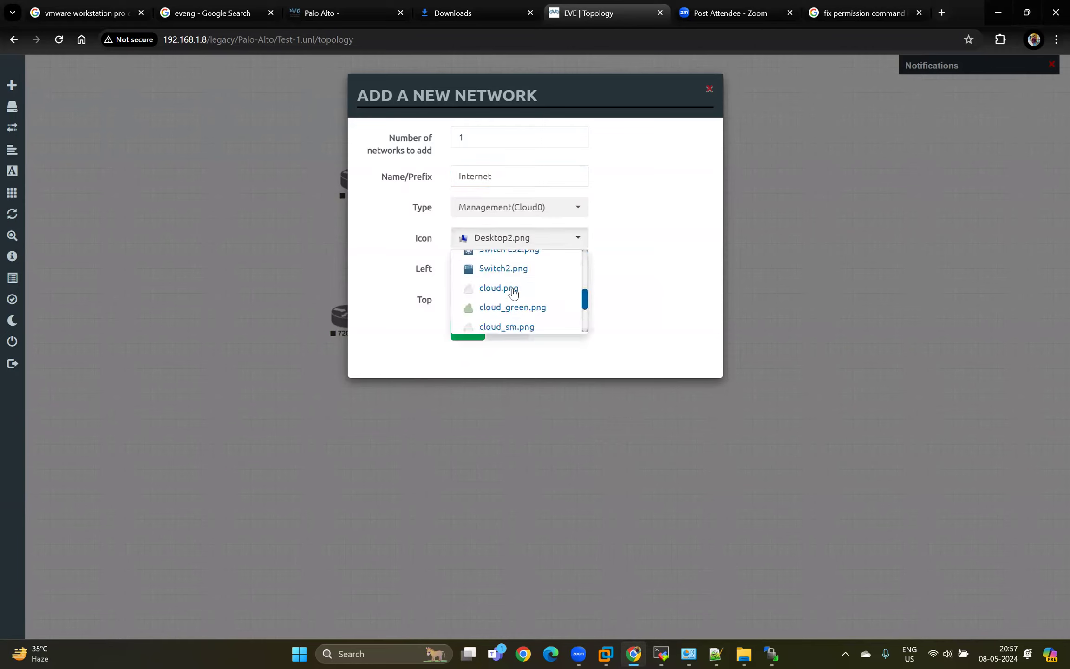
pyautogui.click(513, 288)
pyautogui.click(467, 330)
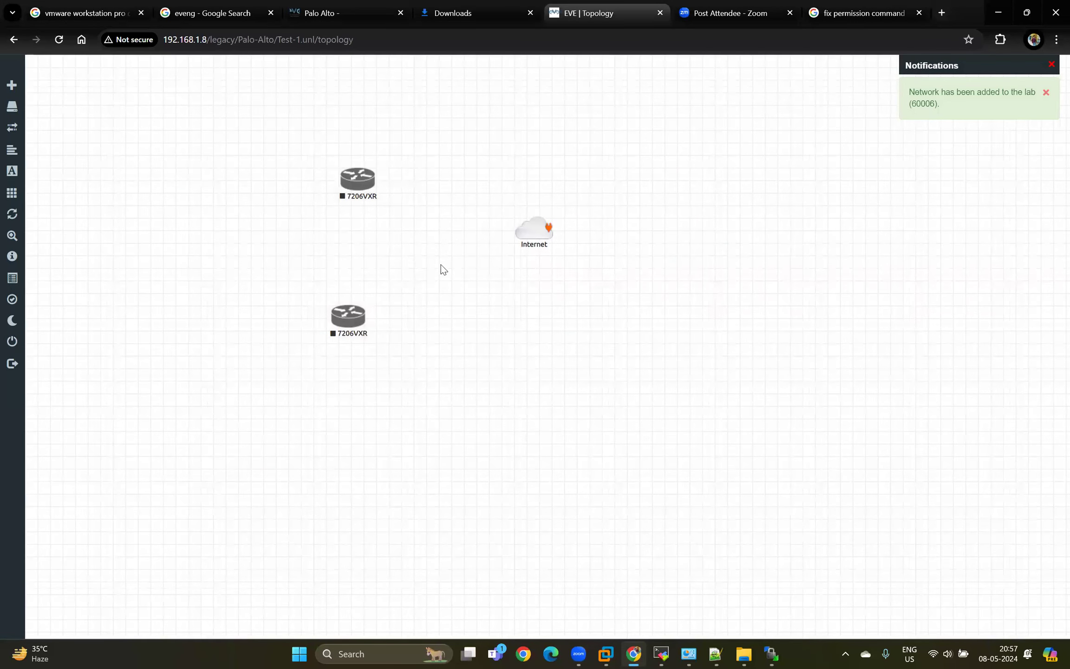
# Connect the Internet cloud to the lower router's e1/0 interface and to the upper router's fa0/0 interface.
pyautogui.moveTo(548, 228); pyautogui.dragTo(349, 315)
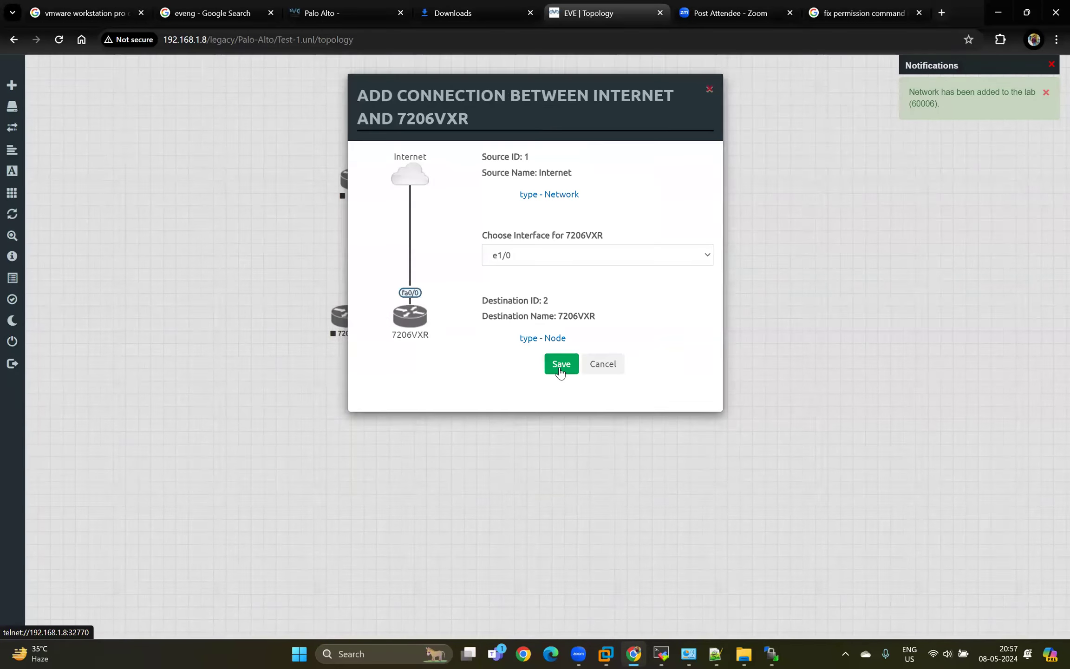
pyautogui.press('Return')
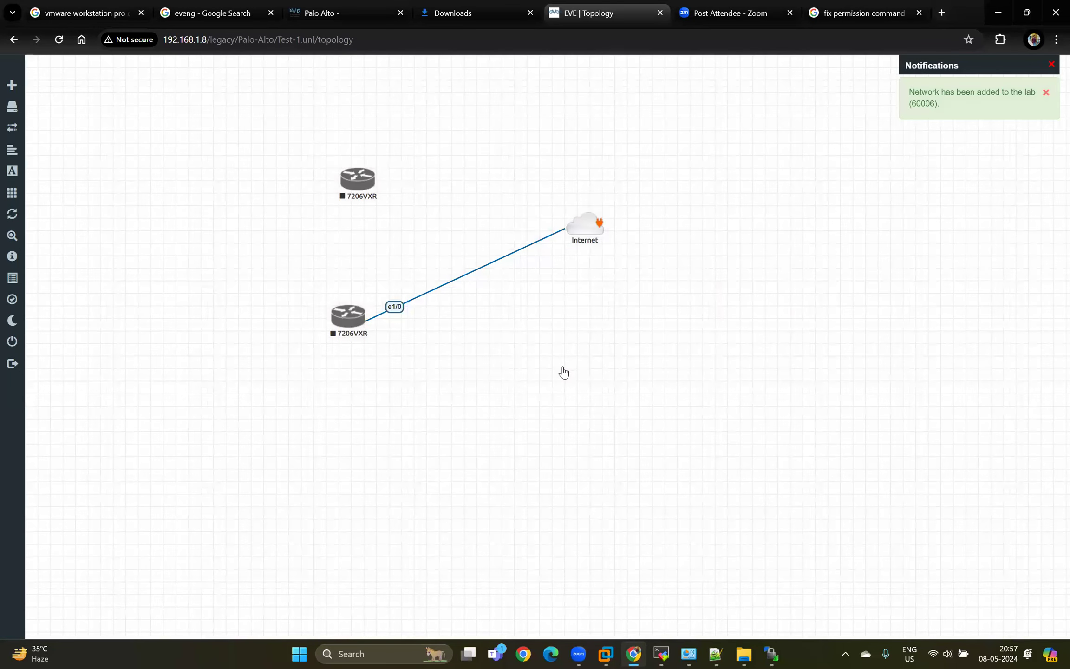
pyautogui.moveTo(600, 222); pyautogui.dragTo(361, 180)
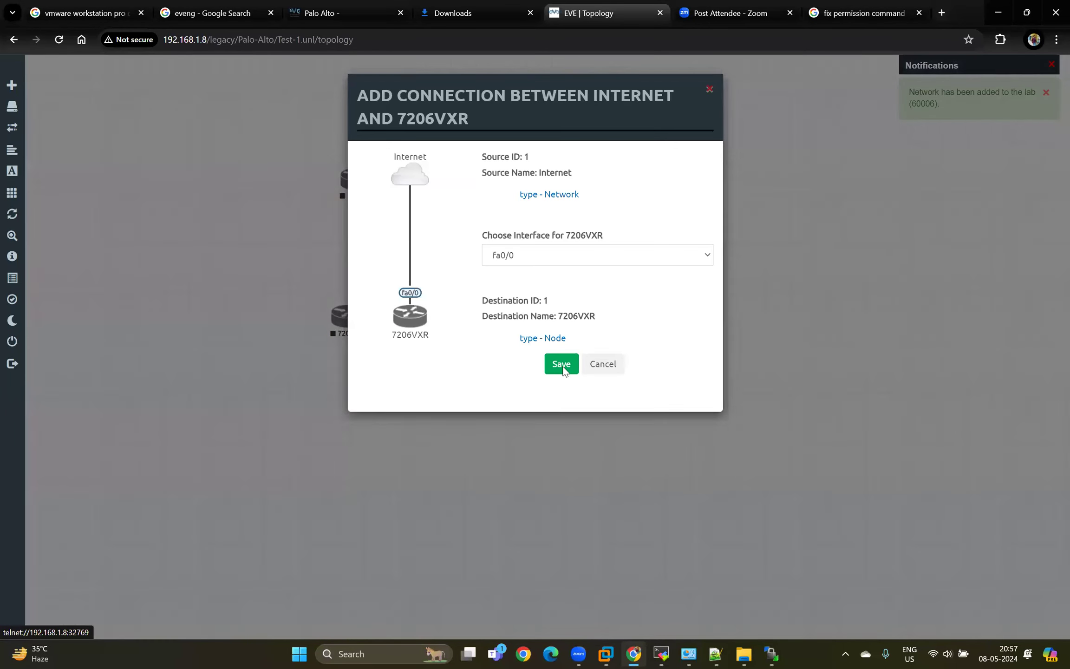
pyautogui.click(562, 364)
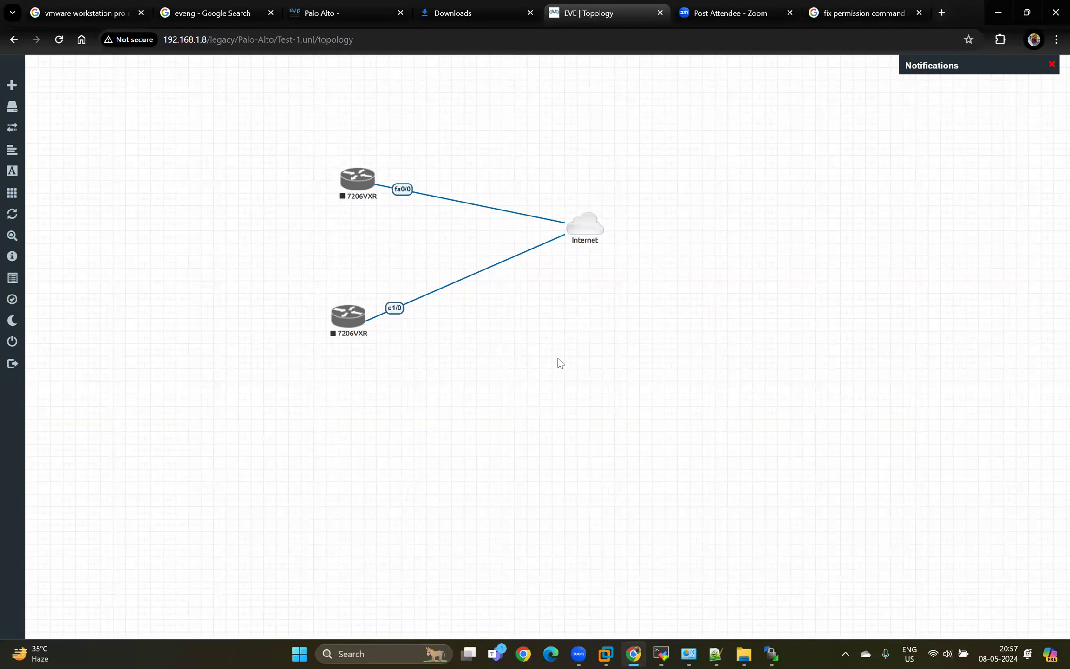
# Add a network named NAT Adapter with type Cloud1 and the cloud_sm_green.png icon below the Internet cloud.
pyautogui.rightClick(562, 359)
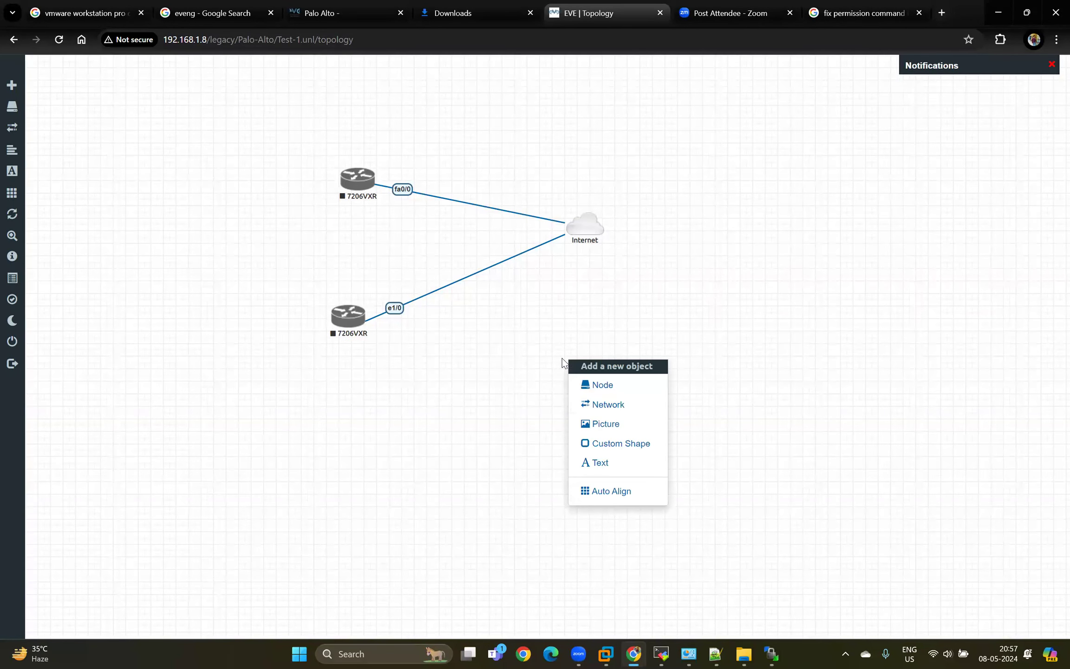
pyautogui.click(594, 403)
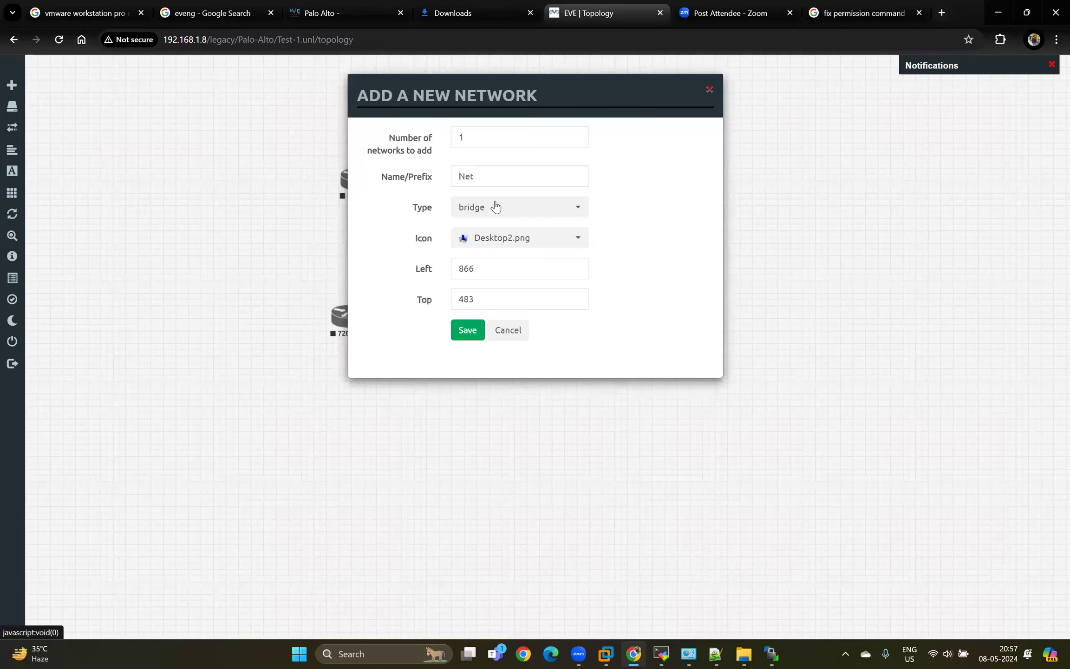
pyautogui.click(495, 206)
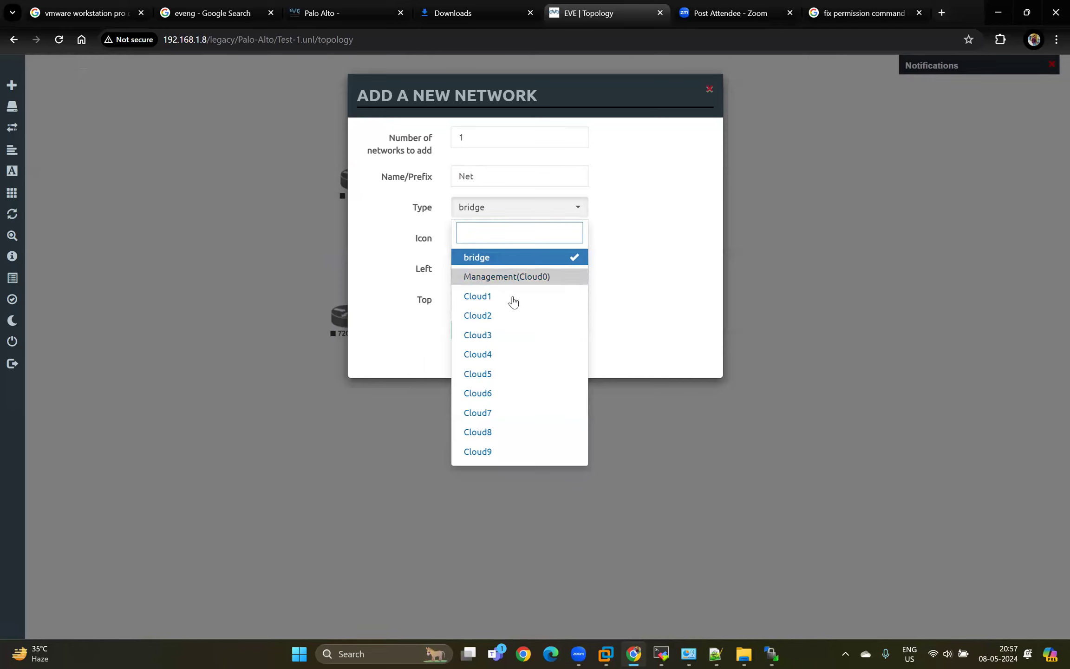
pyautogui.click(495, 299)
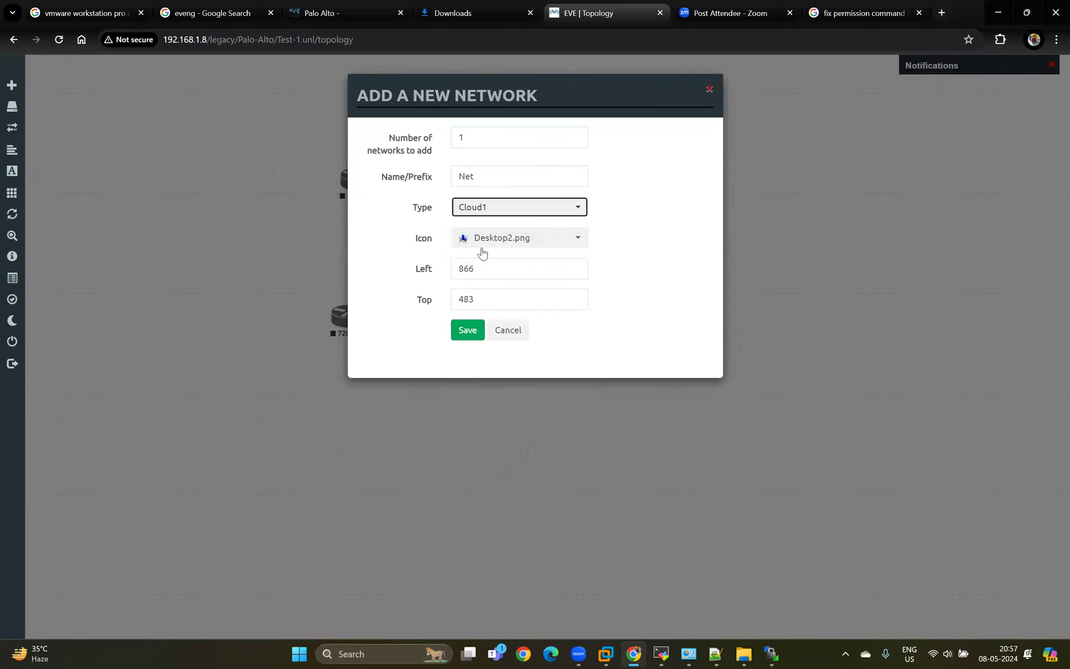
pyautogui.click(501, 241)
pyautogui.scroll(-10, 509, 311)
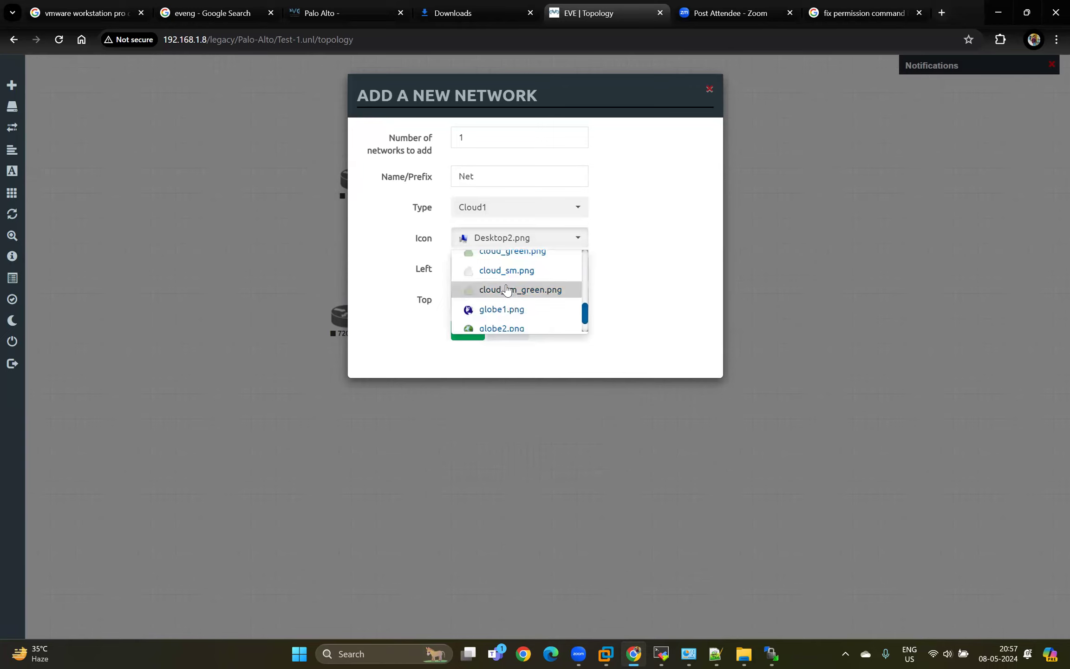
pyautogui.click(501, 289)
pyautogui.moveTo(496, 173); pyautogui.dragTo(403, 190)
pyautogui.write('NAT Adapter')
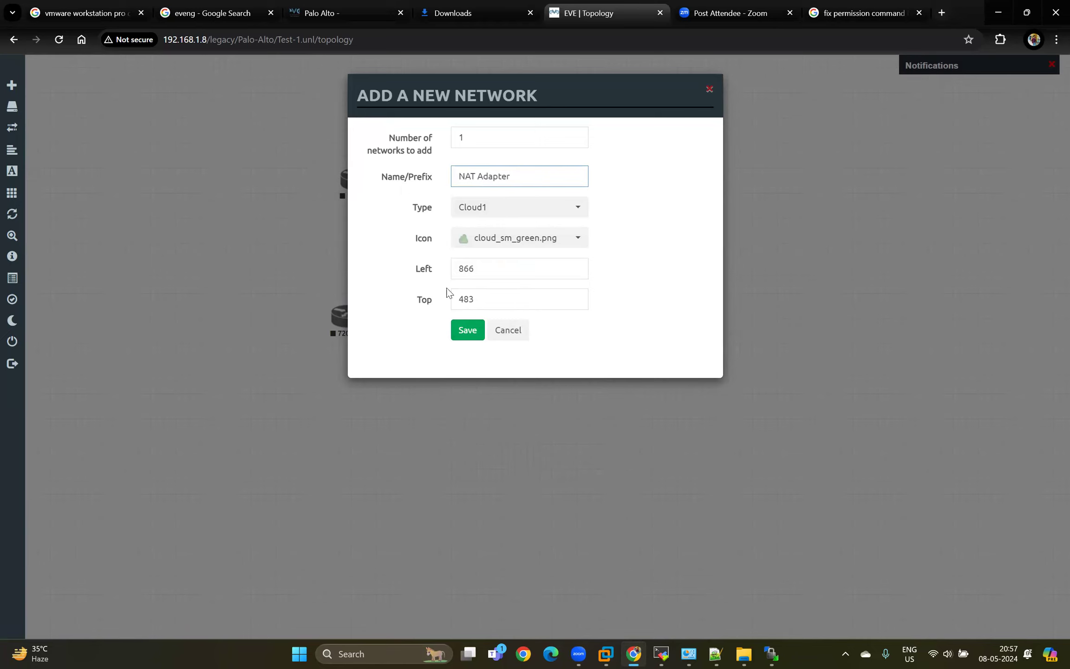
pyautogui.click(466, 330)
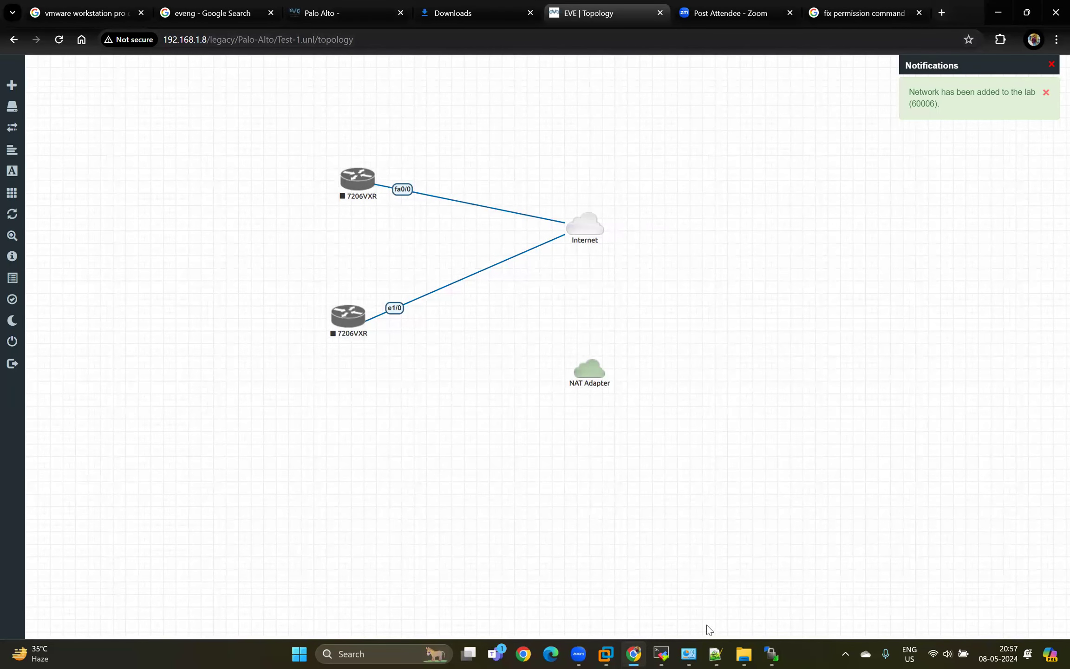
# Switch to VMware Workstation, review the EVE-NG virtual machine's two network adapters, and return to the topology without changing the settings.
pyautogui.moveTo(655, 654)
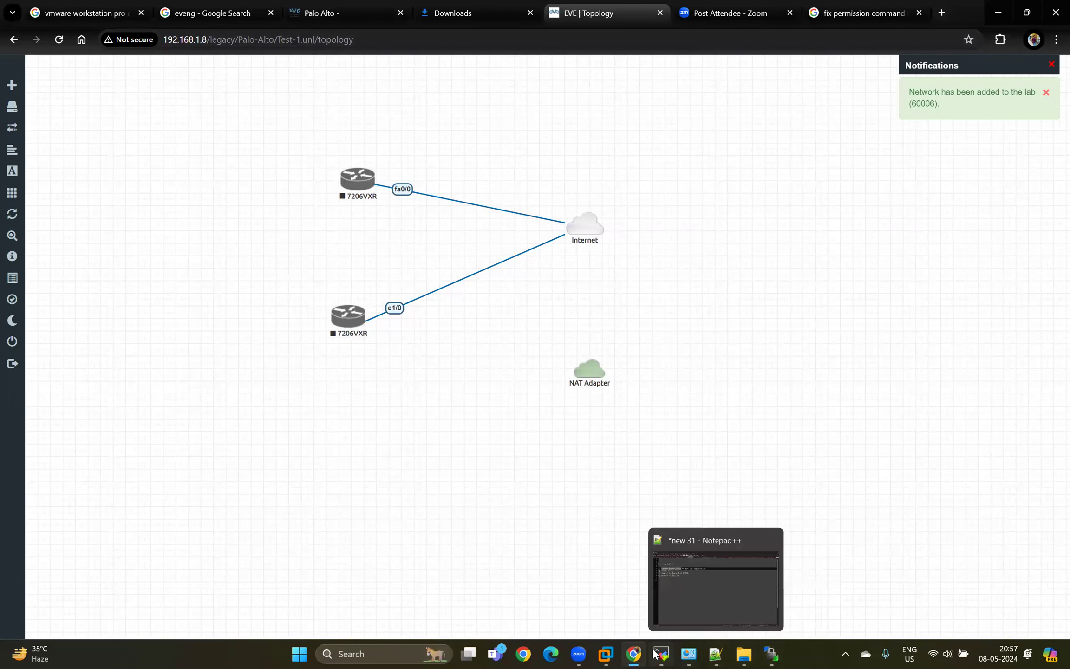
pyautogui.moveTo(612, 653)
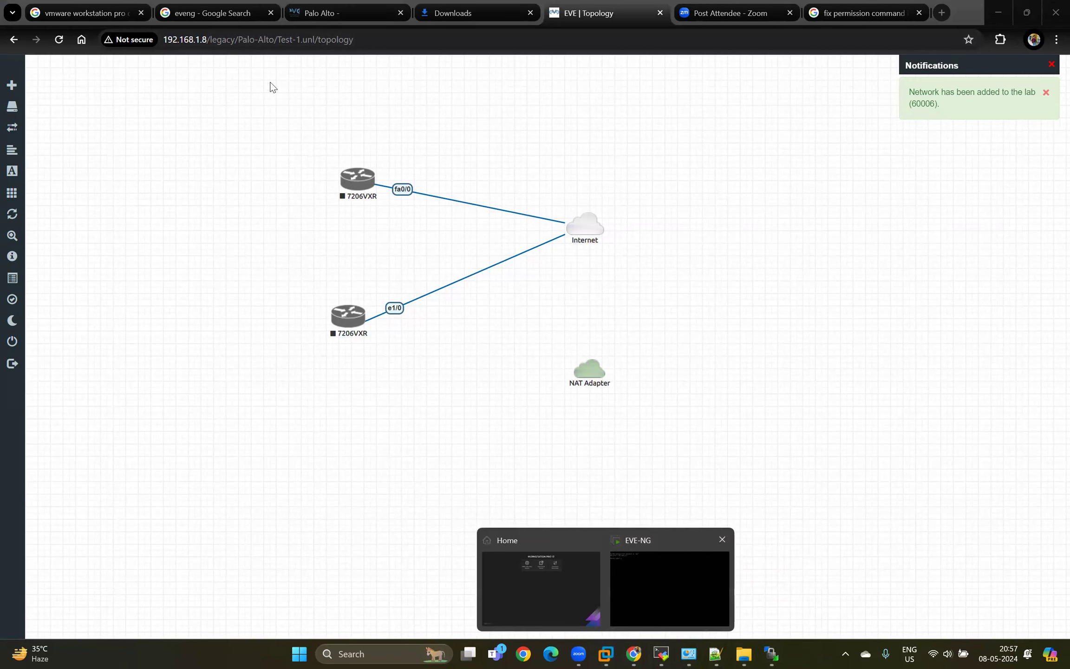
pyautogui.click(640, 599)
pyautogui.rightClick(255, 55)
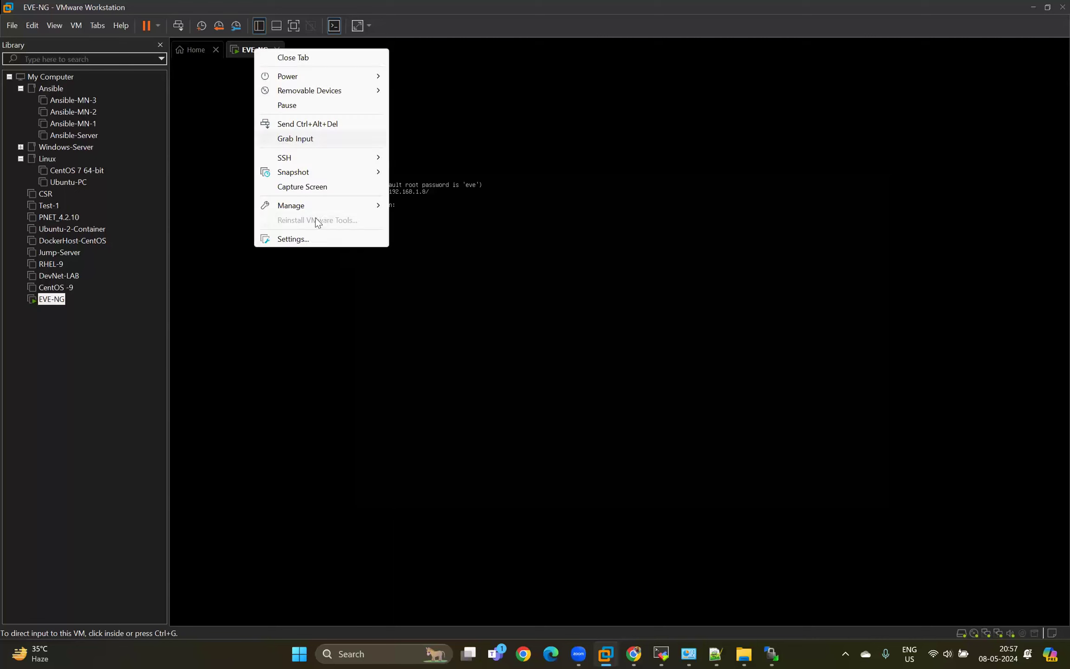
pyautogui.click(301, 240)
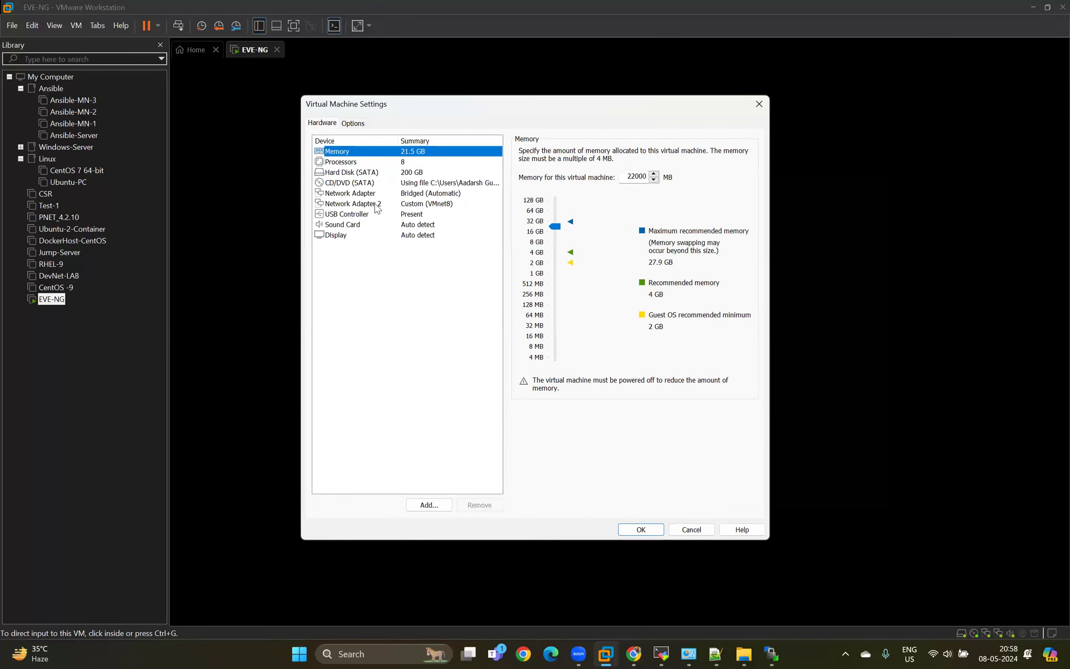
pyautogui.click(375, 194)
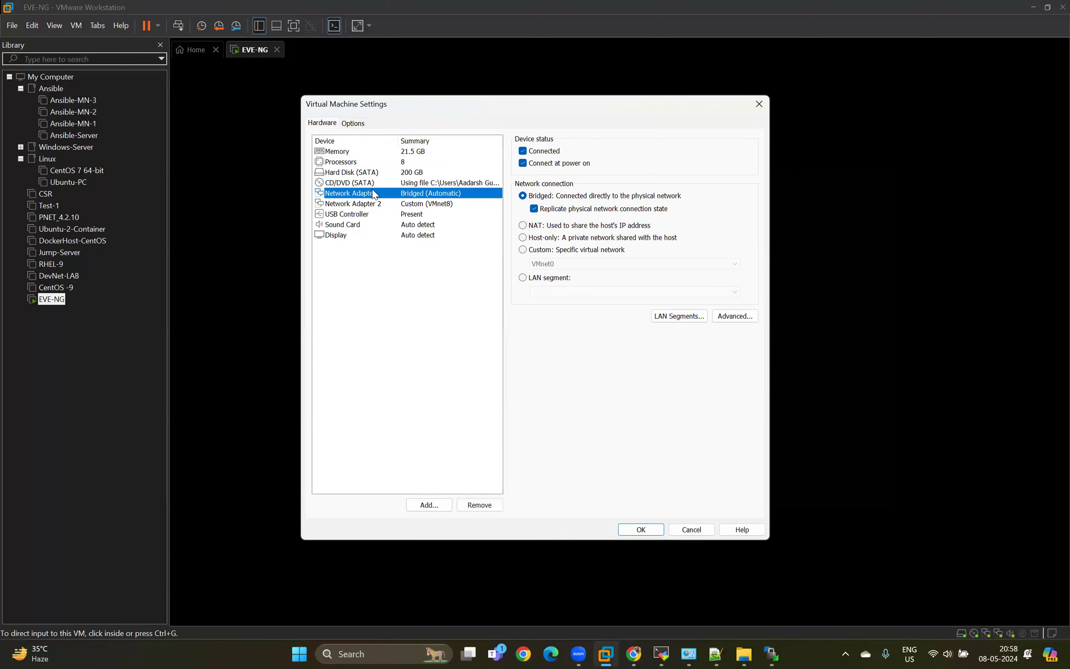
pyautogui.click(365, 207)
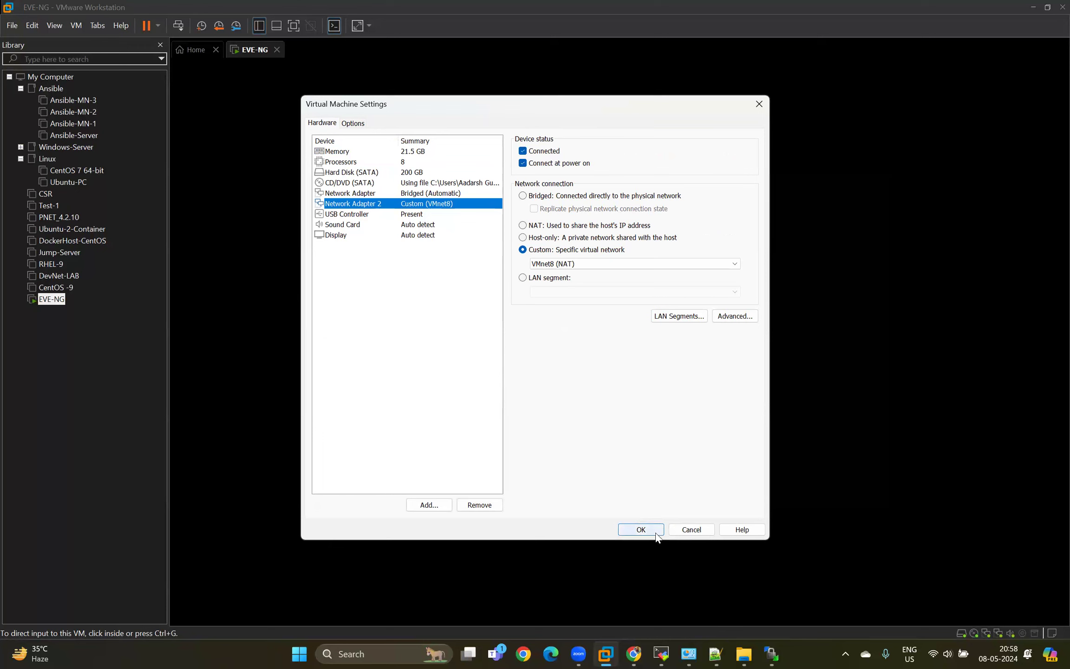
pyautogui.click(687, 530)
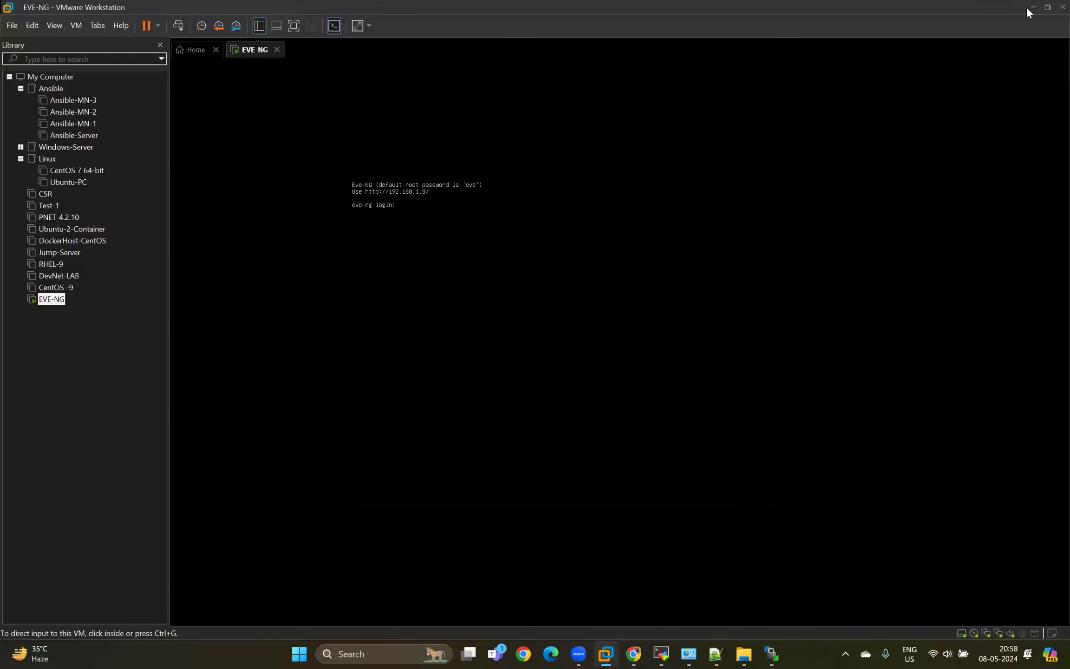
pyautogui.click(1035, 7)
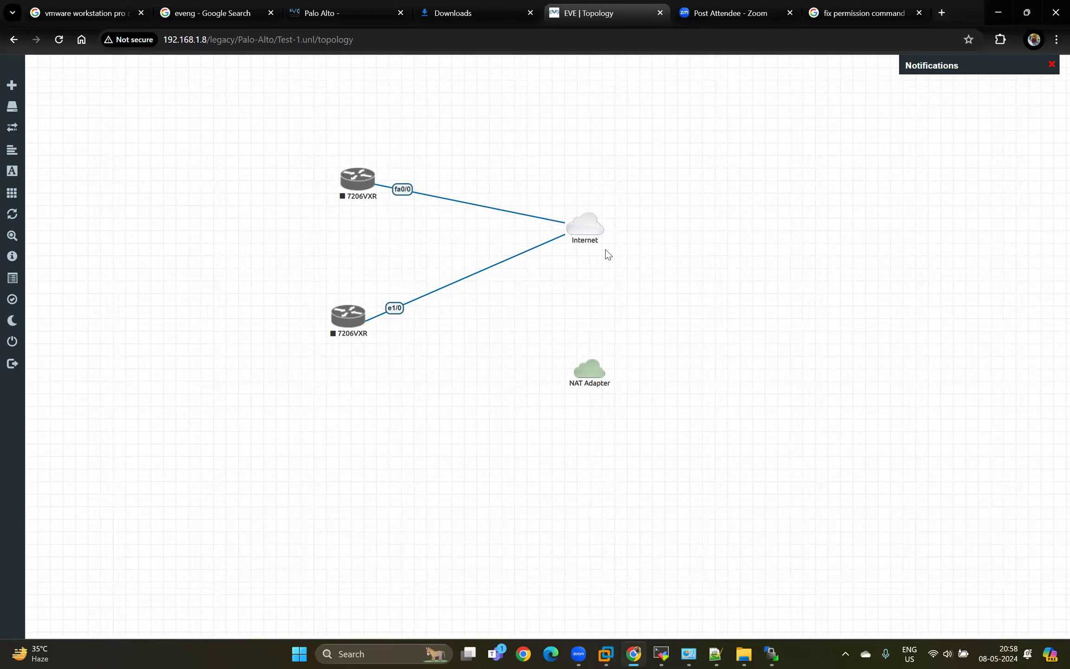
# Move the Internet cloud up and outward, connect the NAT Adapter cloud to the lower router's e1/1, and align that cloud with the router.
pyautogui.moveTo(579, 228)
pyautogui.mouseDown()
pyautogui.moveTo(627, 216)
pyautogui.moveTo(632, 185)
pyautogui.moveTo(614, 201)
pyautogui.mouseUp()
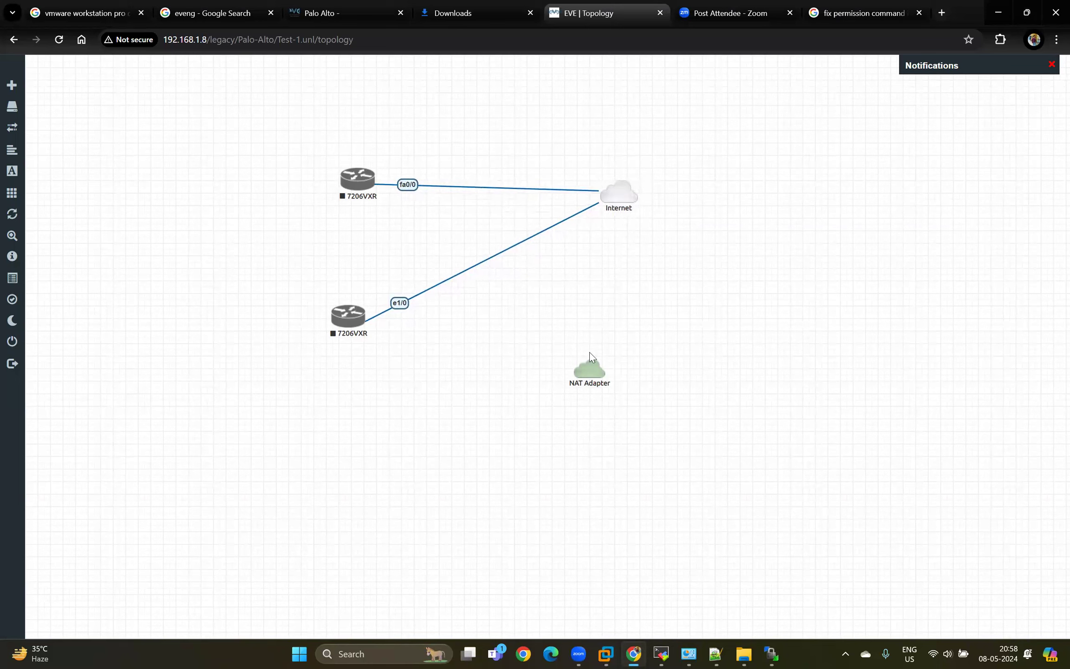
pyautogui.moveTo(581, 379); pyautogui.dragTo(352, 314)
pyautogui.click(562, 365)
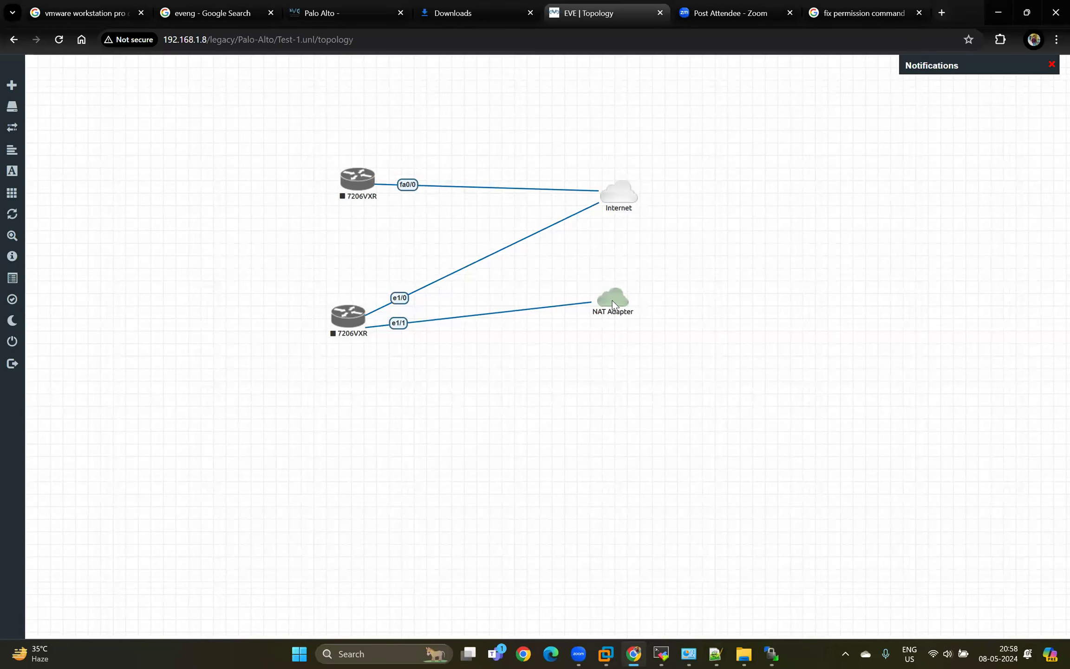
pyautogui.moveTo(616, 317); pyautogui.dragTo(617, 332)
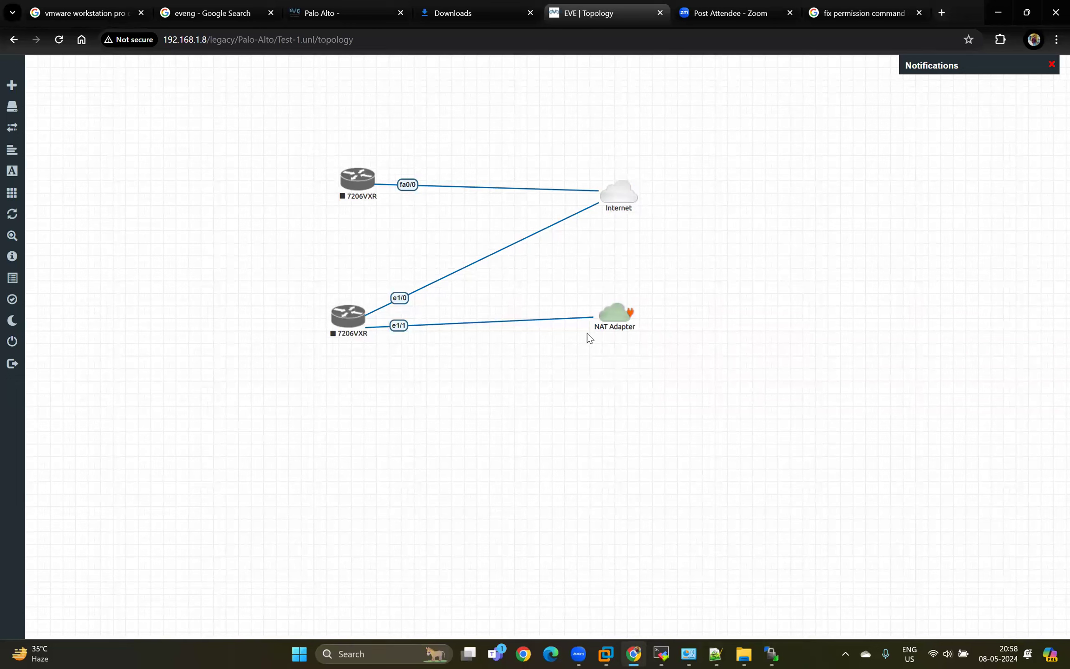
# Start the lower 7206VXR router.
pyautogui.rightClick(348, 320)
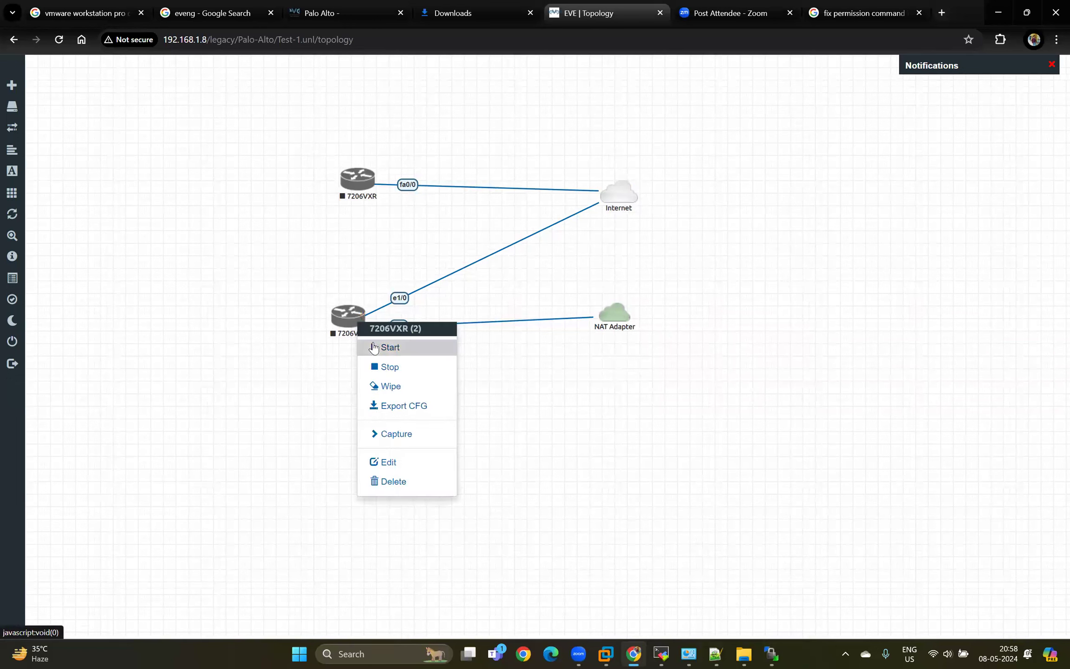
pyautogui.click(375, 346)
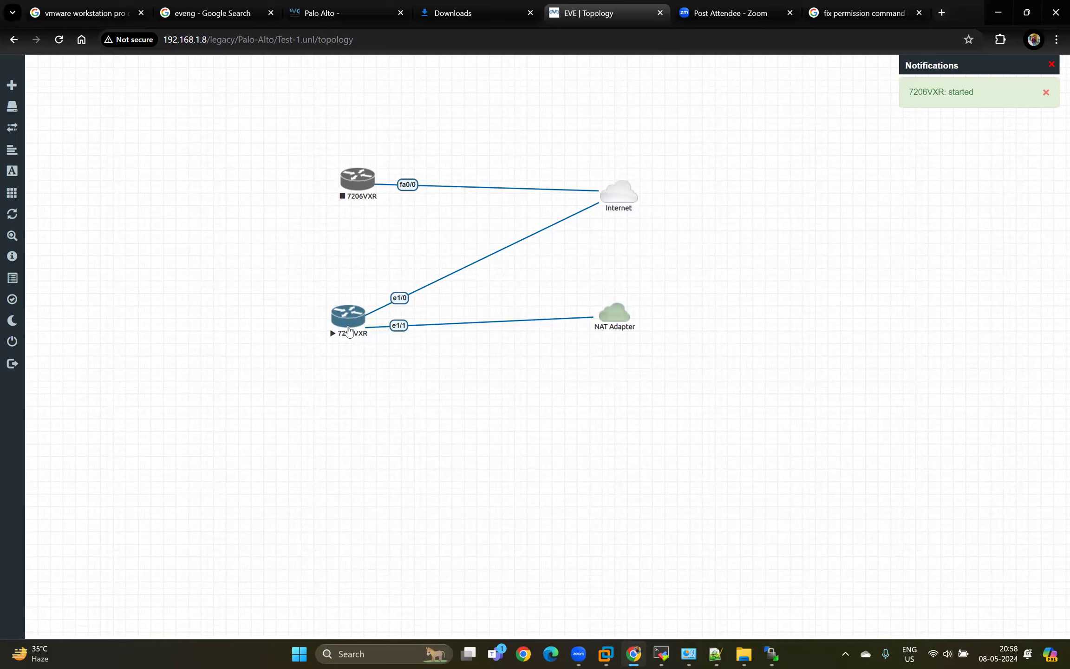
# Open the lower 7206VXR router's console in MobaXterm and answer n to the initial configuration dialog.
pyautogui.click(349, 321)
pyautogui.click(547, 138)
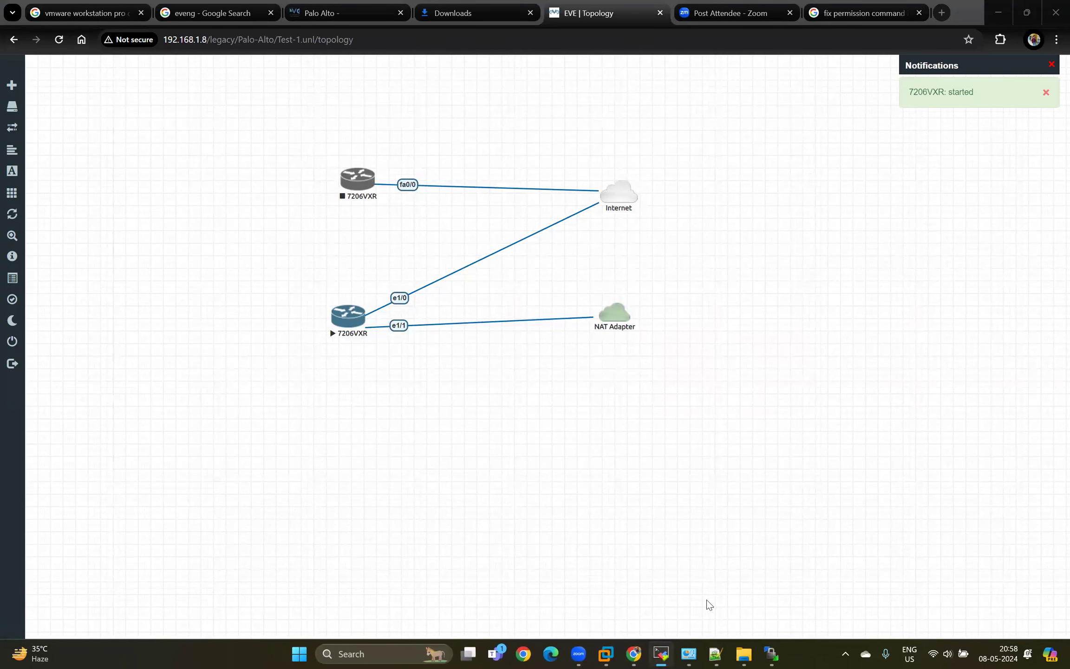
pyautogui.click(658, 649)
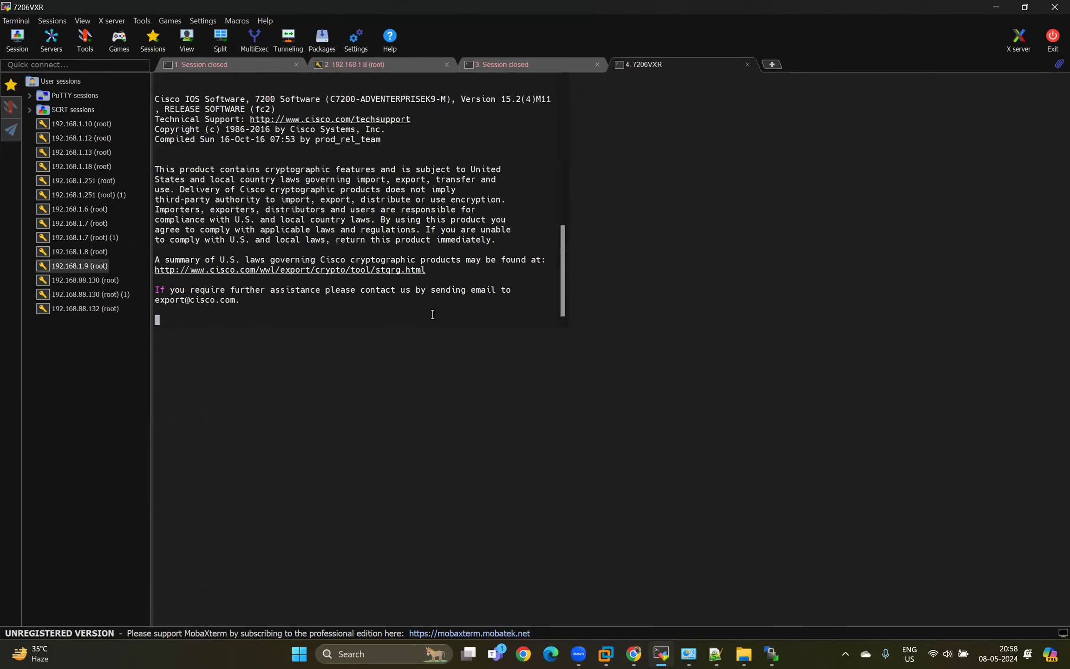
pyautogui.write('n')
pyautogui.press('Return')
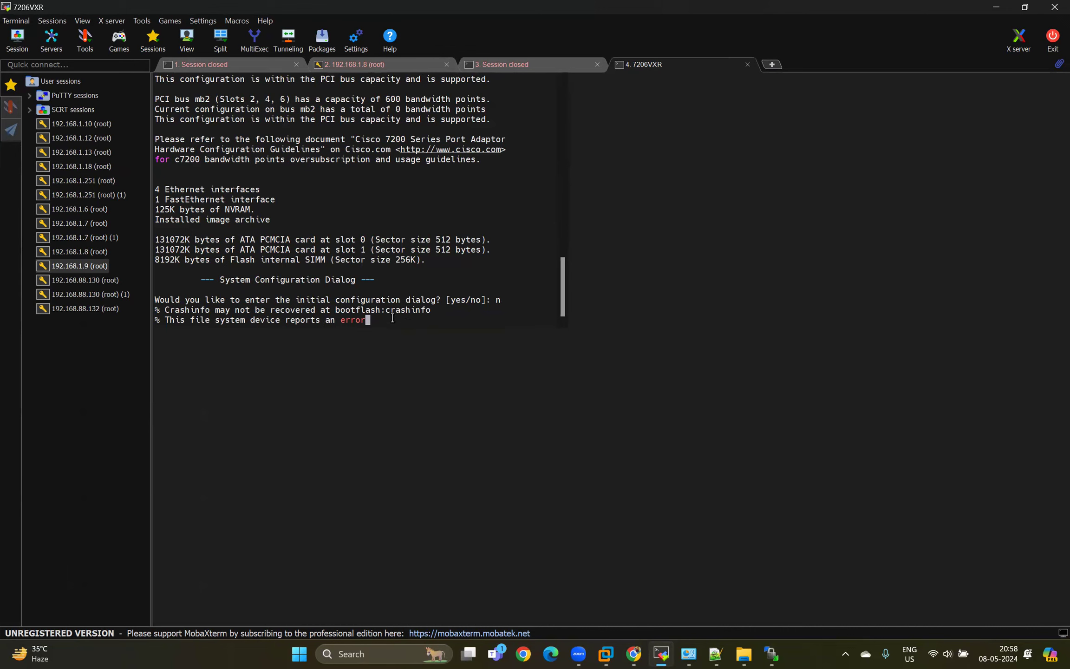
pyautogui.press('Return')
pyautogui.press('Return')
pyautogui.press('Return')
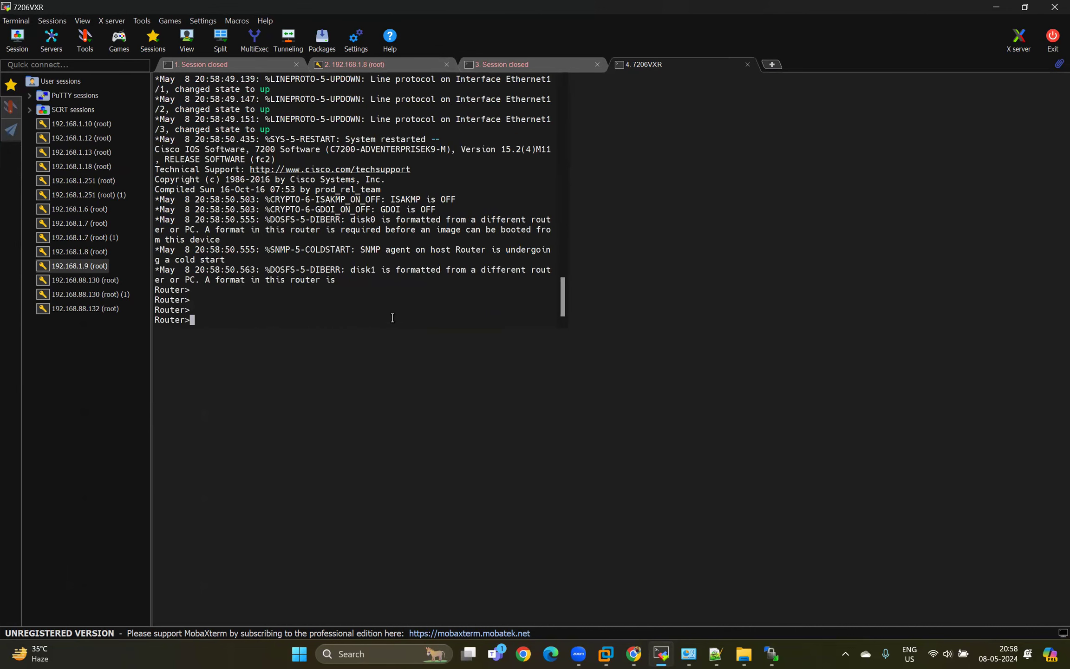
# Enter privileged EXEC mode on the router with the en command.
pyautogui.write('en')
pyautogui.press('Return')
pyautogui.press('Return')
pyautogui.press('Return')
pyautogui.press('Return')
pyautogui.press('Return')
pyautogui.press('Return')
pyautogui.press('Return')
pyautogui.press('Return')
pyautogui.press('Return')
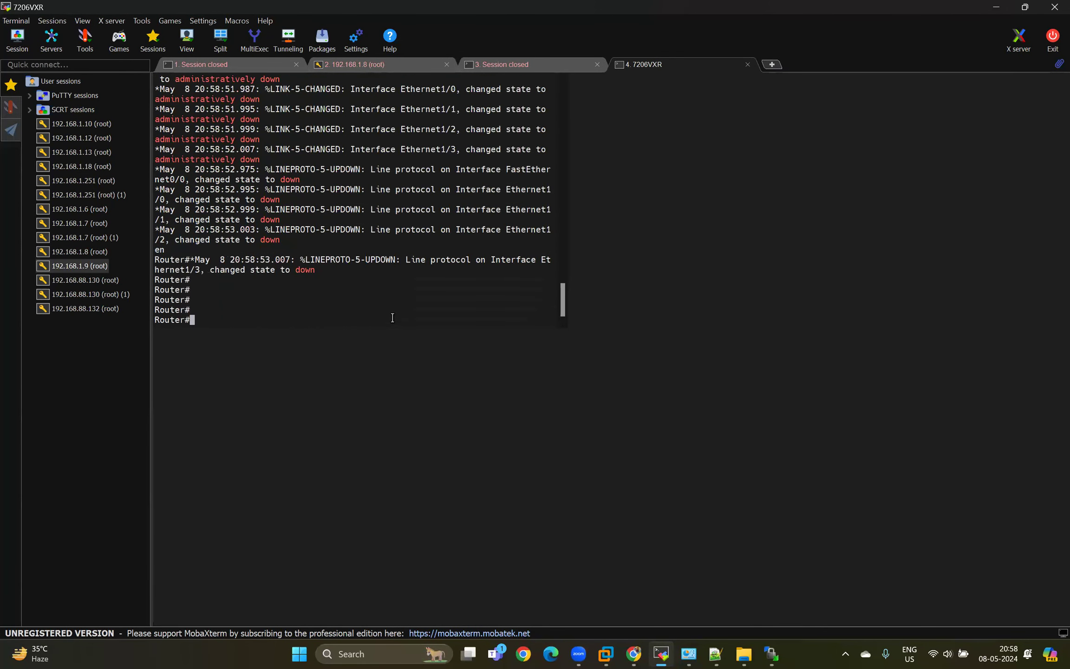
pyautogui.press('BackSpace')
pyautogui.press('BackSpace')
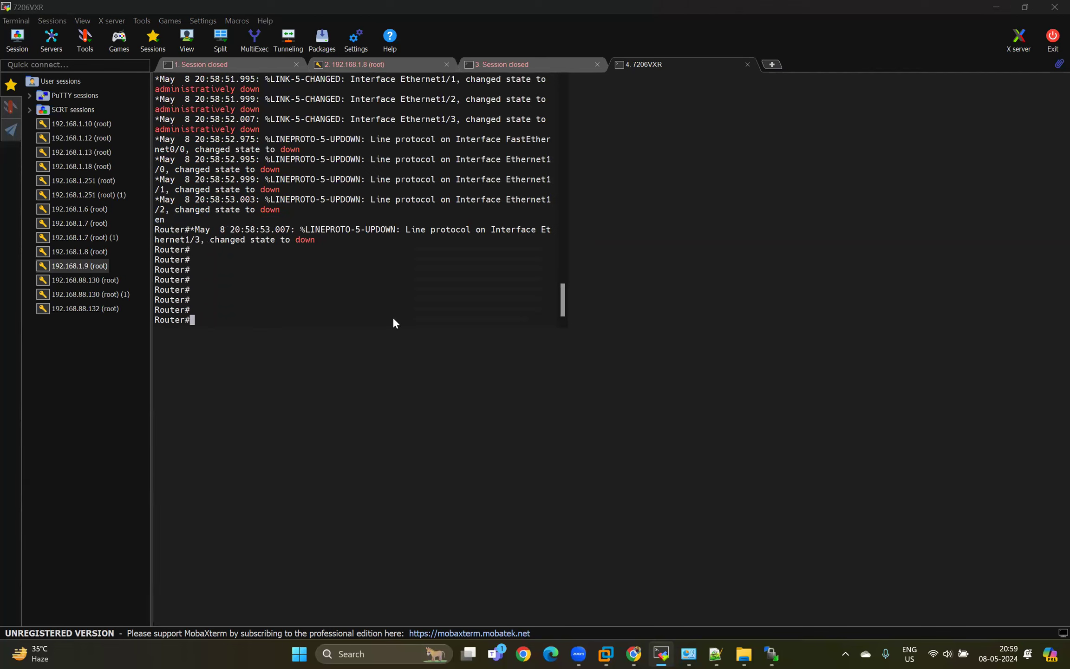
# Check the router's connected ports in the topology, then enter global configuration mode and select the interface range eth1/0-1.
pyautogui.hotkey('alt', 'Tab')
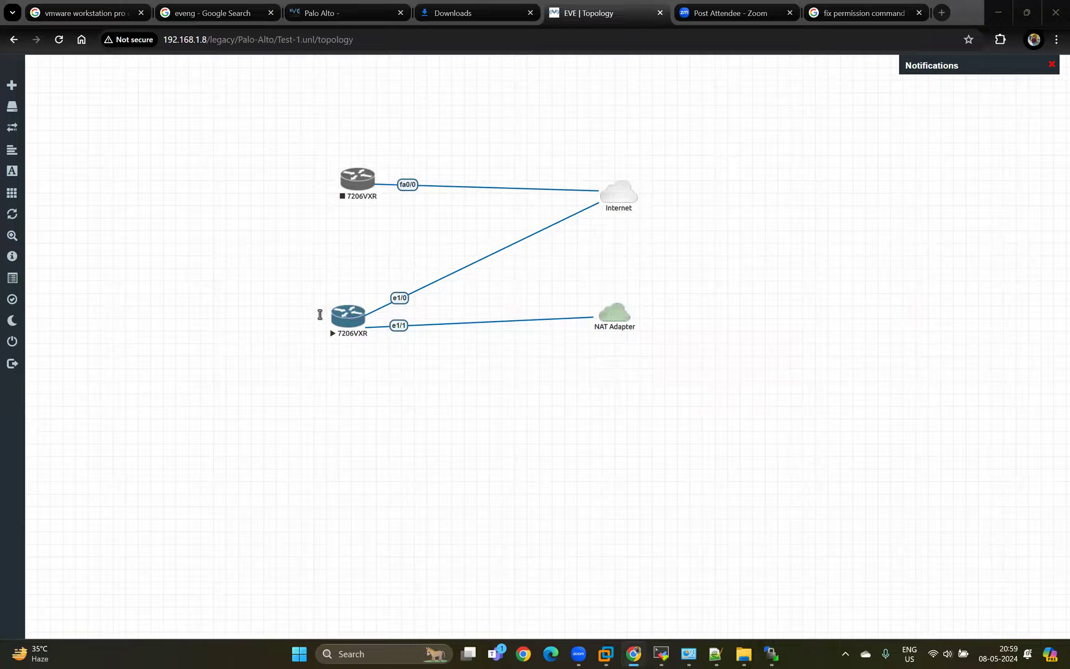
pyautogui.hotkey('alt', 'Tab')
pyautogui.write('conf t')
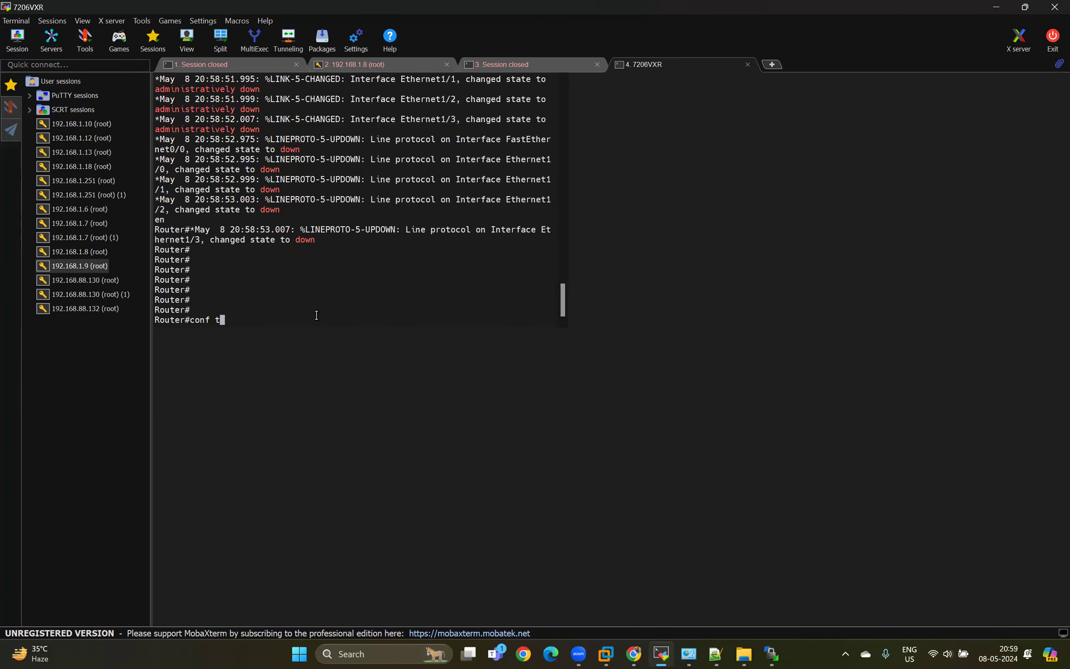
pyautogui.press('Return')
pyautogui.write('inter')
pyautogui.press('Tab')
pyautogui.write('ran')
pyautogui.press('Tab')
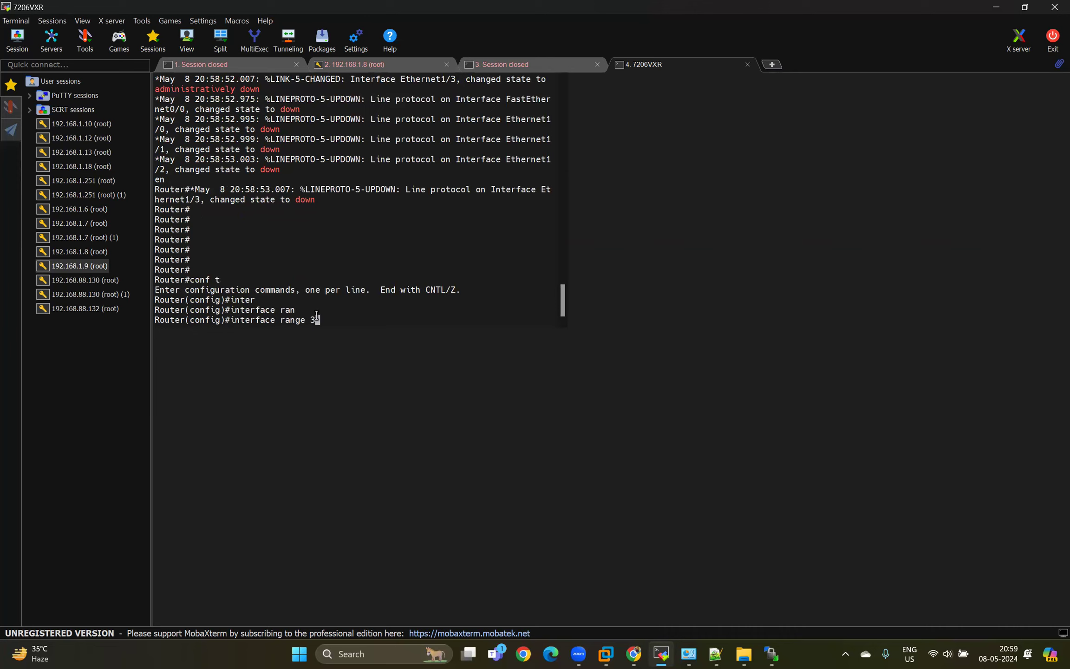
pyautogui.write('eth1/0-1')
pyautogui.press('Return')
# Enable the selected interface range with no shutdown.
pyautogui.write('no shu')
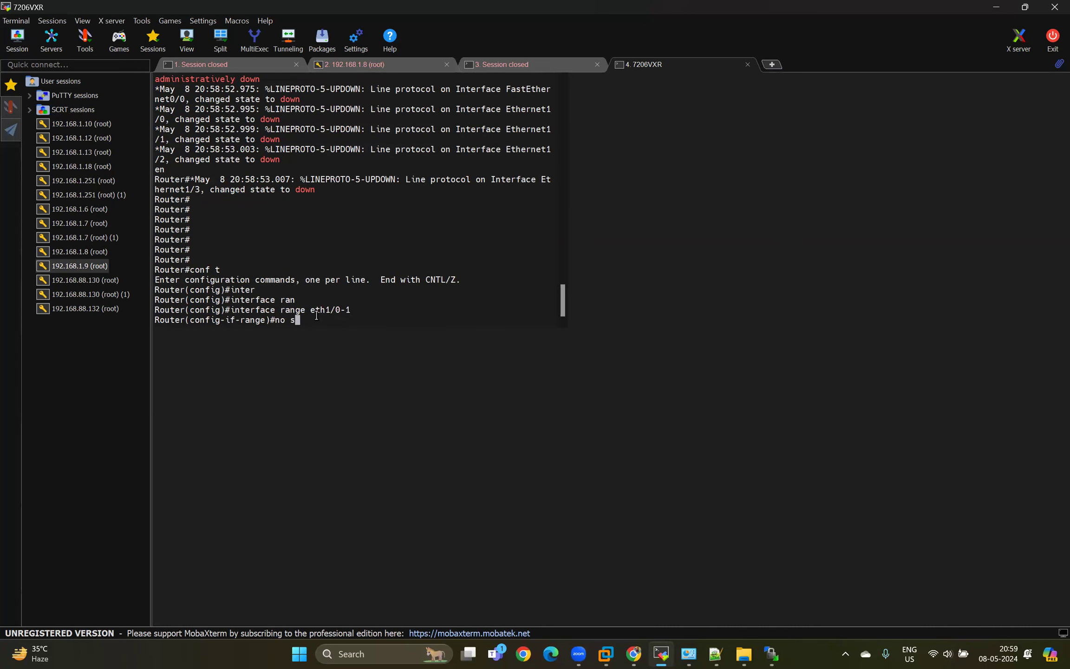
pyautogui.press('Tab')
pyautogui.press('Return')
pyautogui.press('Return')
pyautogui.press('Return')
# Configure the selected interfaces to obtain their IP addresses through DHCP with ip add dhcp.
pyautogui.write('ip ad')
pyautogui.press('BackSpace')
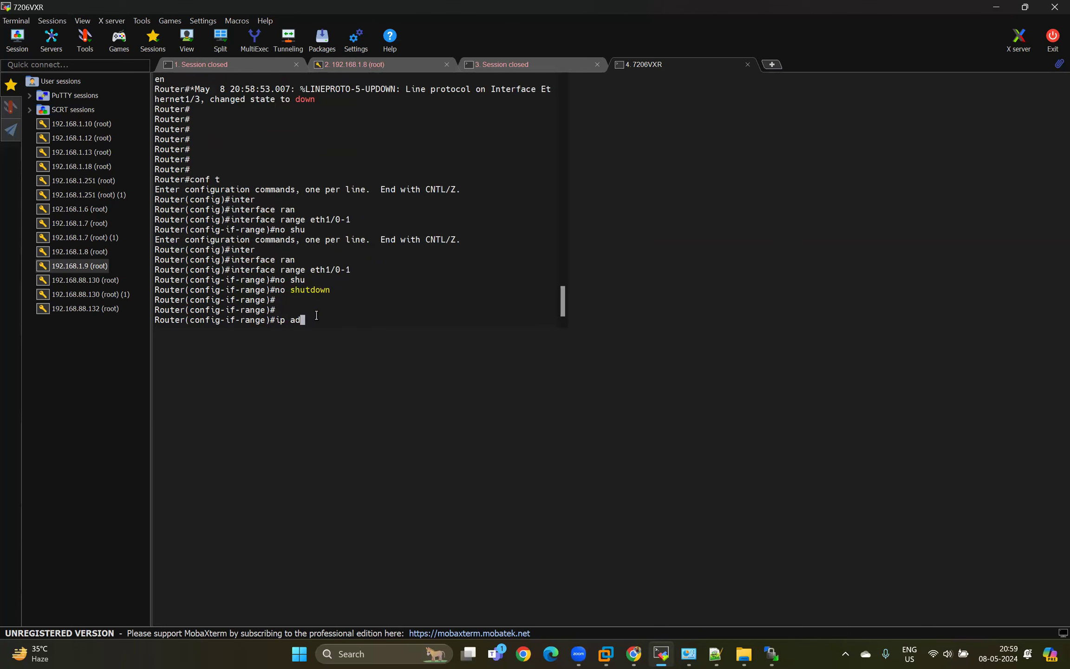
pyautogui.write('d dhcp')
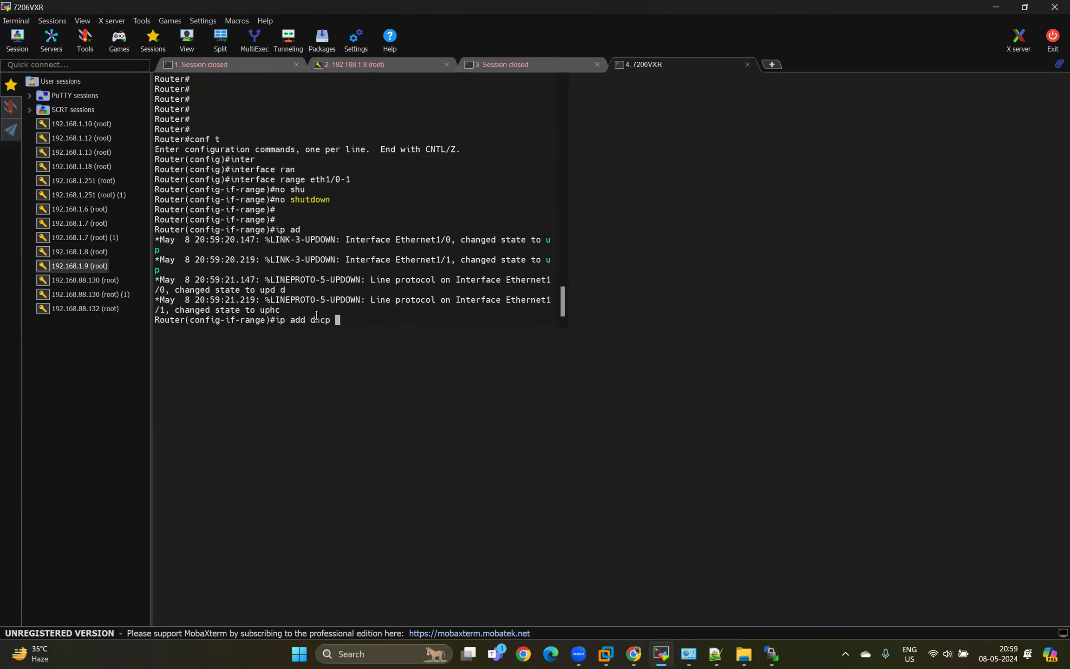
pyautogui.press('Return')
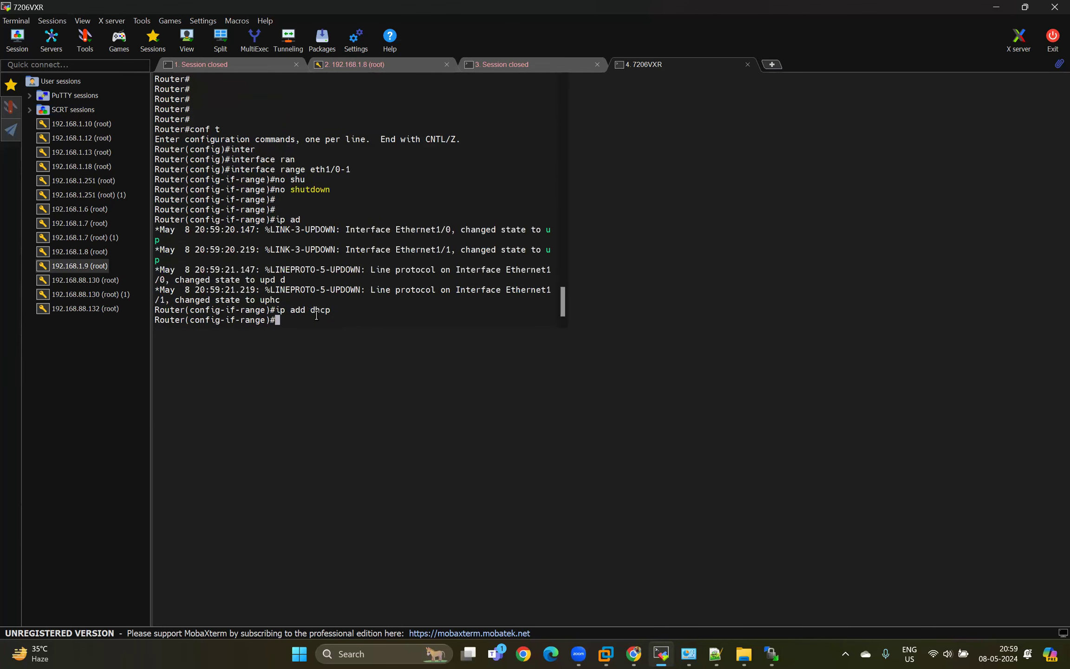
pyautogui.press('Return')
pyautogui.press('Return')
pyautogui.press('Return')
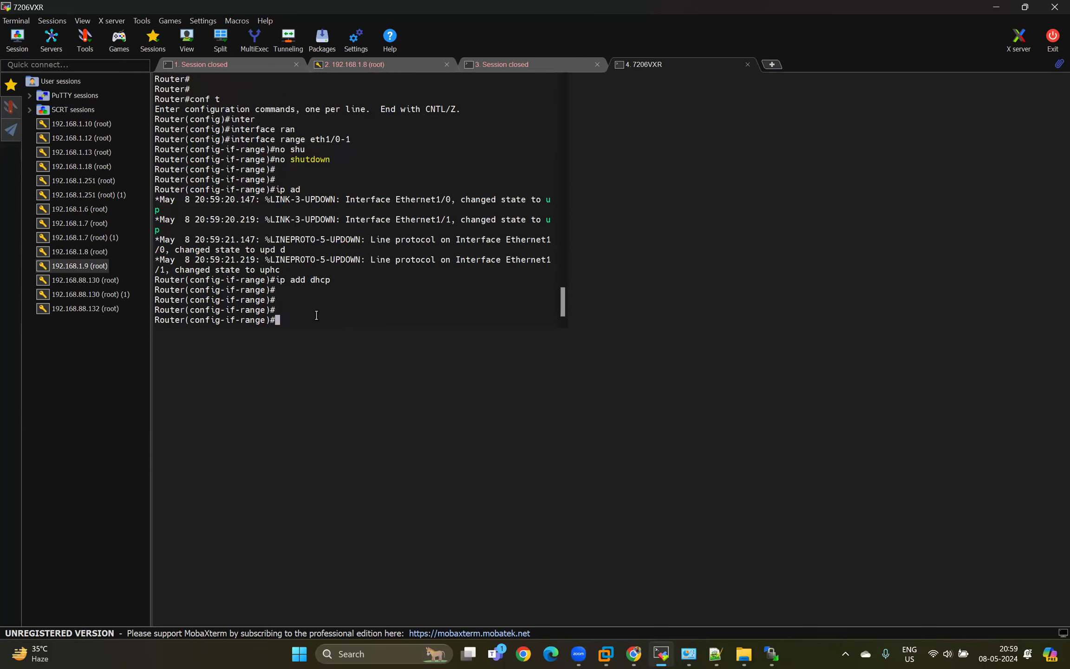
pyautogui.press('Return')
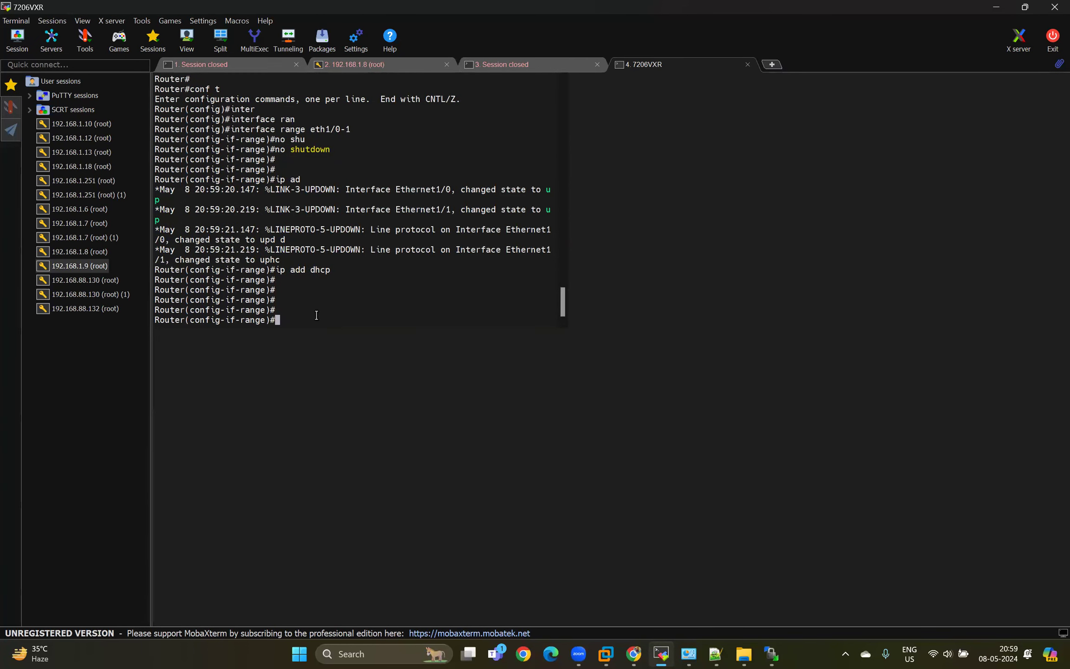
pyautogui.press('Return')
# Exit the interface range configuration and return to privileged EXEC mode.
pyautogui.write('exit')
pyautogui.press('Return')
pyautogui.press('Return')
pyautogui.press('Return')
pyautogui.press('Return')
pyautogui.press('Return')
pyautogui.press('Return')
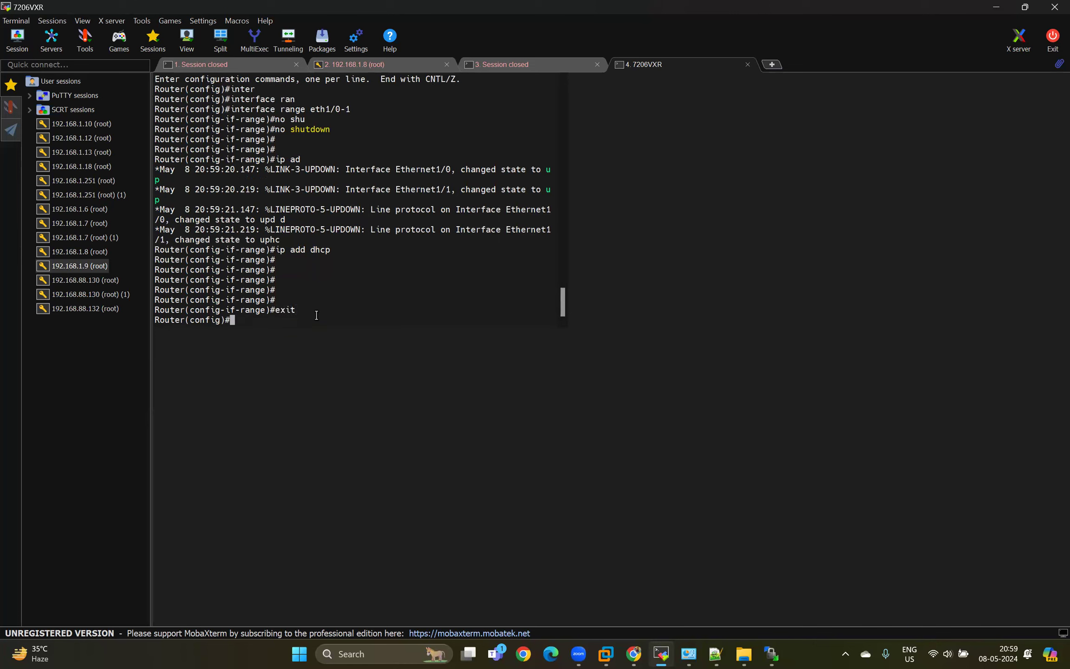
pyautogui.hotkey('ctrl', 'z')
pyautogui.press('Return')
pyautogui.press('Return')
pyautogui.press('Return')
pyautogui.press('Return')
pyautogui.press('Return')
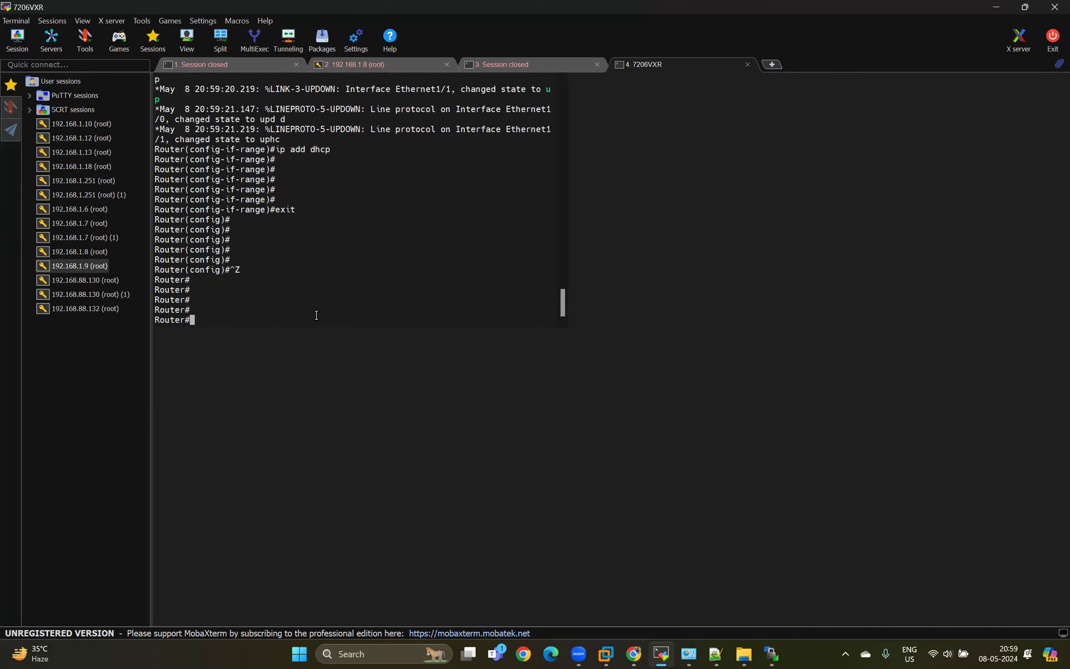
# Check the addresses and status of the router's interfaces with show ip interface brief.
pyautogui.write('sho')
pyautogui.press('BackSpace')
pyautogui.write('w ')
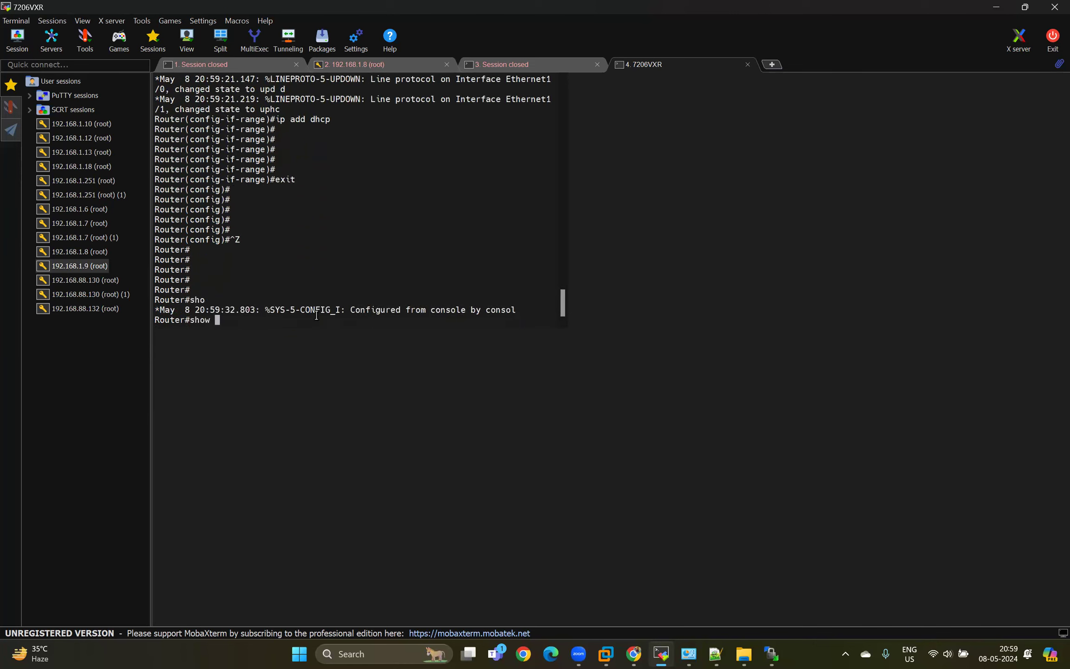
pyautogui.write('ip interface b')
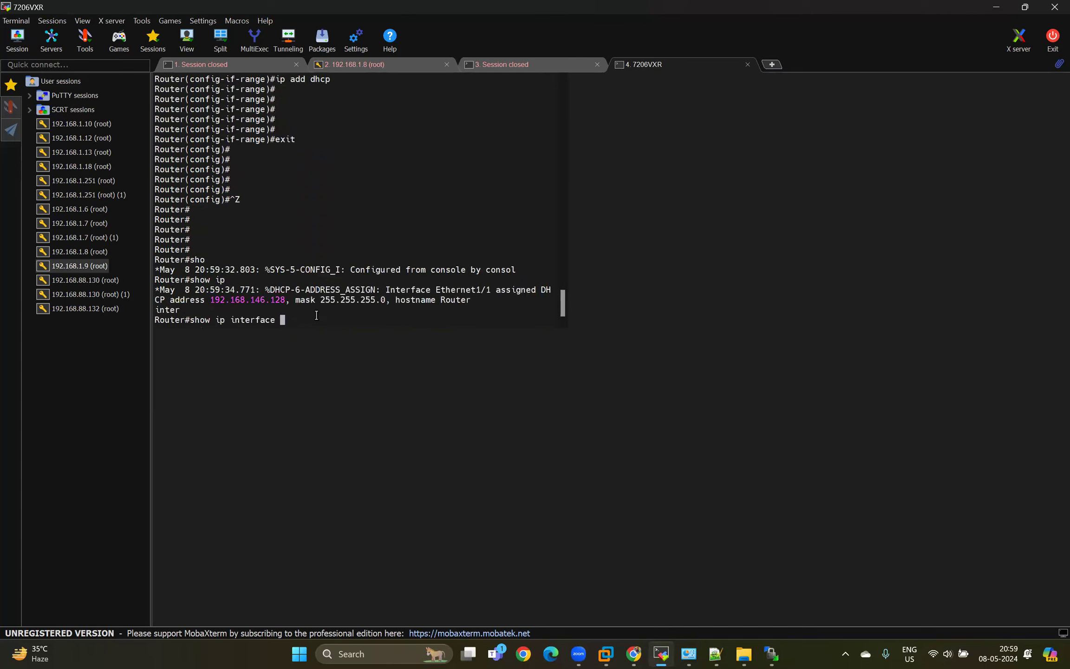
pyautogui.moveTo(244, 299); pyautogui.dragTo(289, 299)
pyautogui.write('rief')
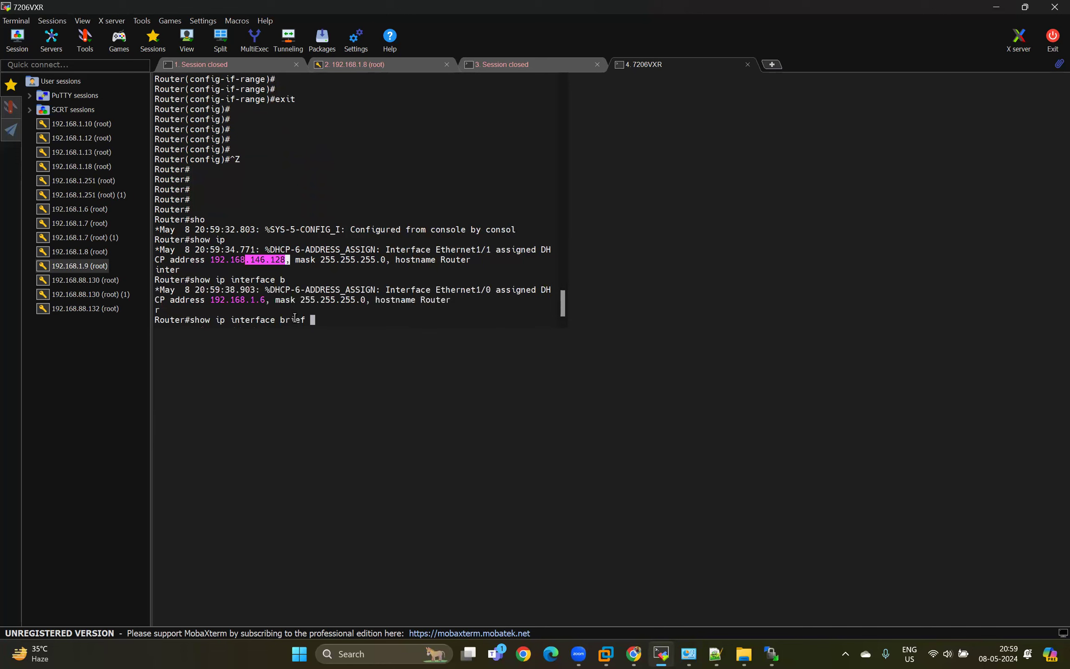
pyautogui.press('Return')
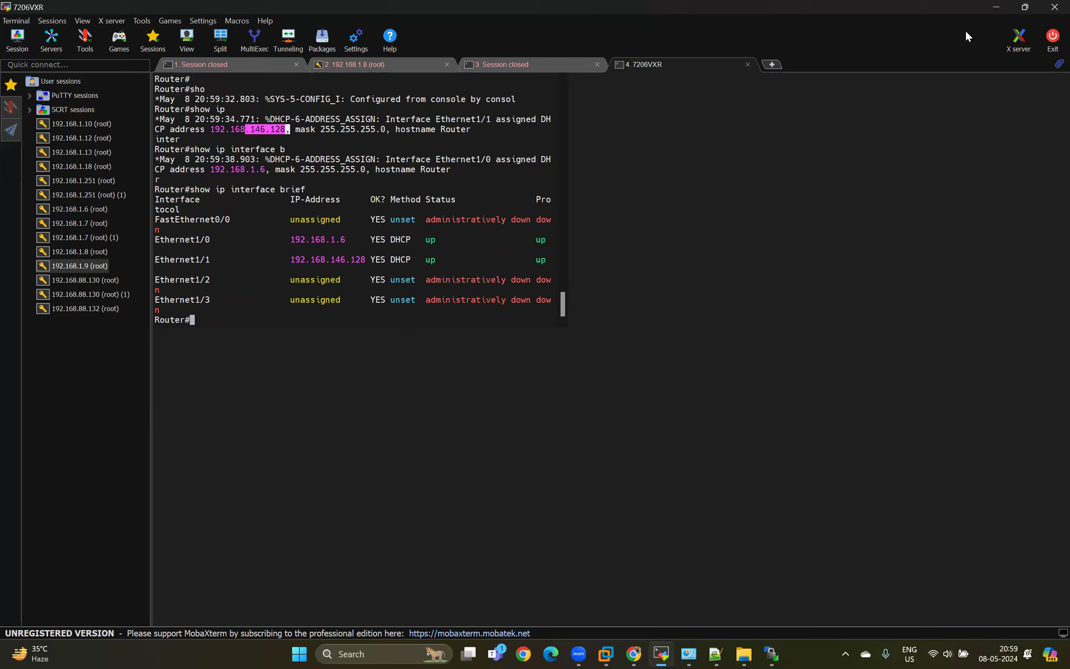
# Return to the EVE-NG topology and stop the lower 7206VXR router.
pyautogui.click(998, 12)
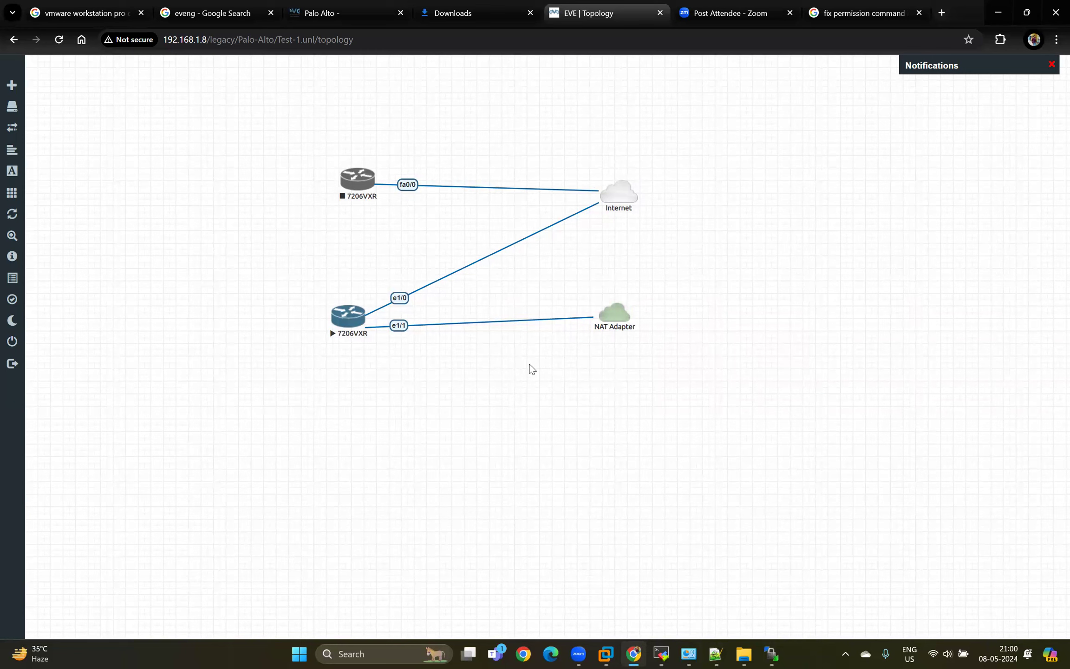
pyautogui.rightClick(360, 317)
pyautogui.click(385, 342)
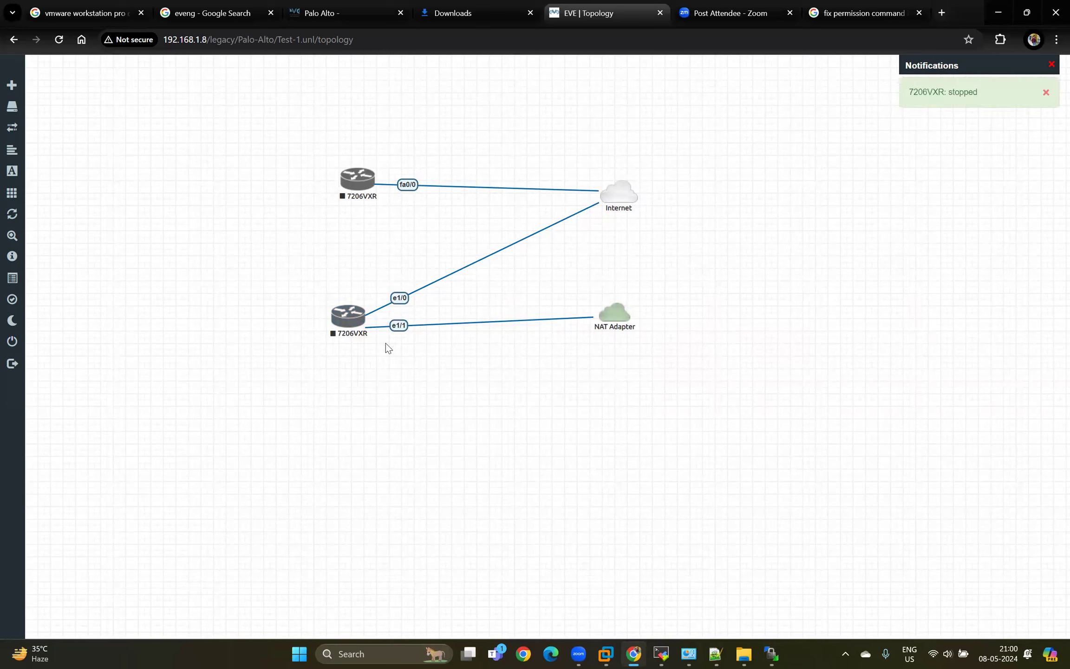
# Select both 7206VXR routers and delete their startup-cfg.
pyautogui.moveTo(389, 385); pyautogui.dragTo(389, 385)
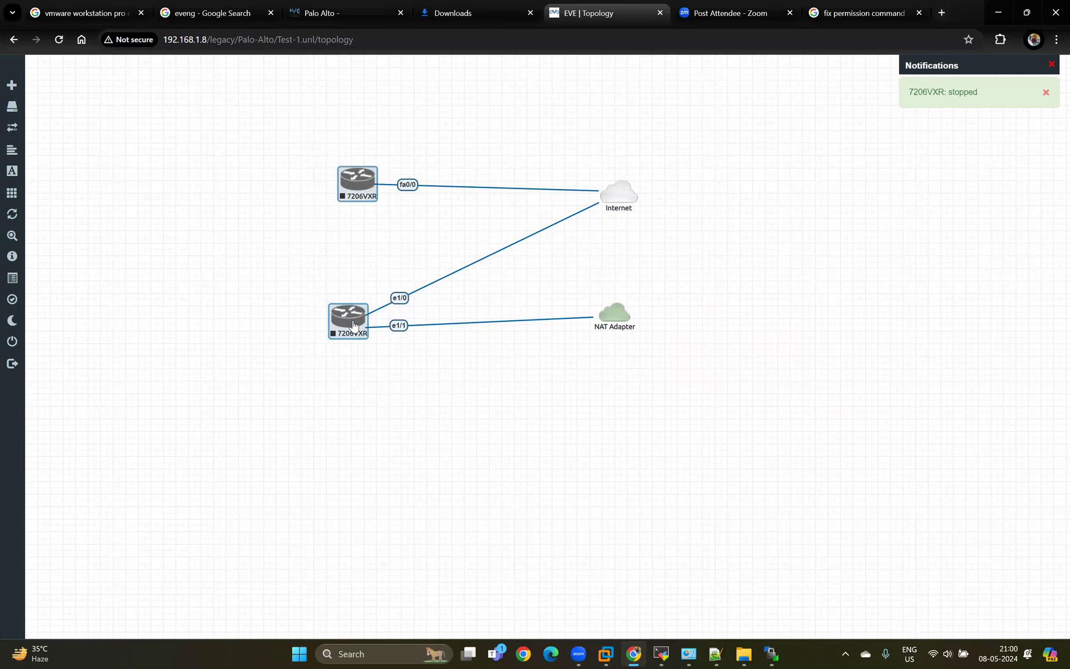
pyautogui.rightClick(354, 328)
pyautogui.click(400, 568)
pyautogui.press('Return')
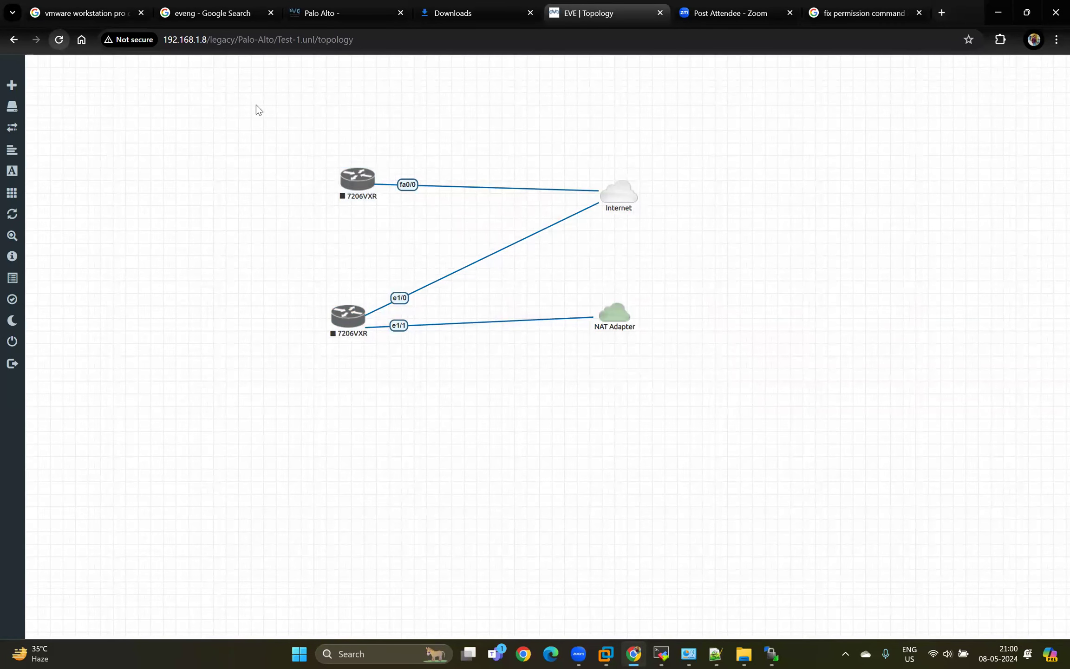
# Delete both 7206VXR routers from the topology, keeping the Internet and NAT Adapter clouds.
pyautogui.moveTo(256, 105); pyautogui.dragTo(377, 341)
pyautogui.rightClick(349, 331)
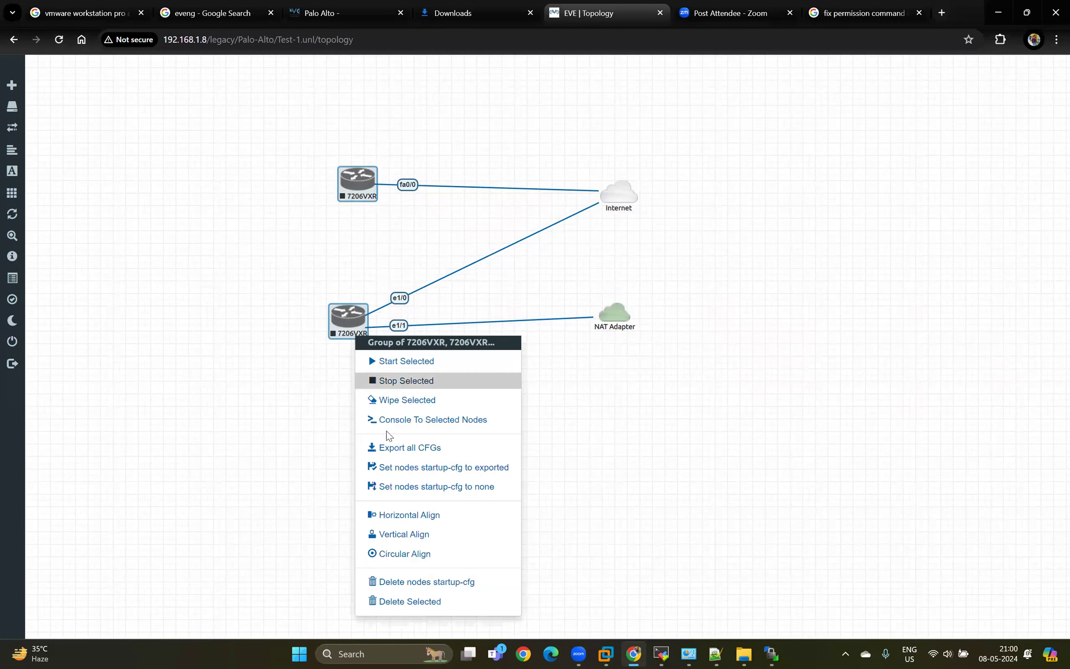
pyautogui.click(402, 601)
pyautogui.click(505, 155)
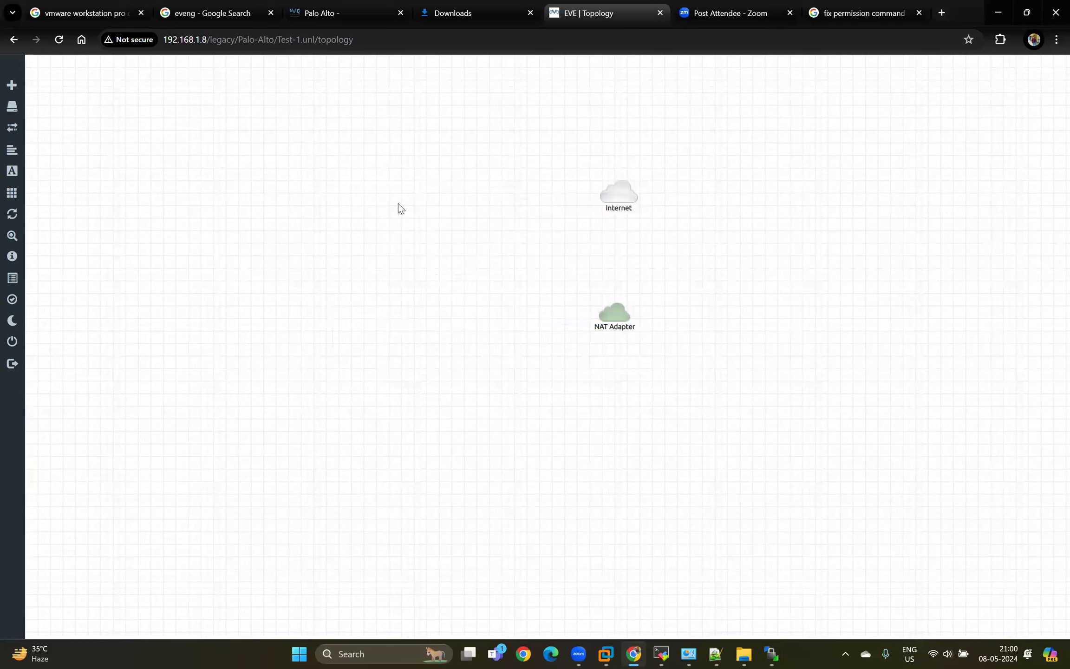
# Add a Palo Alto node using the paloalto-10.1.0 image, with RAM set to 8192 MB.
pyautogui.rightClick(399, 204)
pyautogui.click(409, 217)
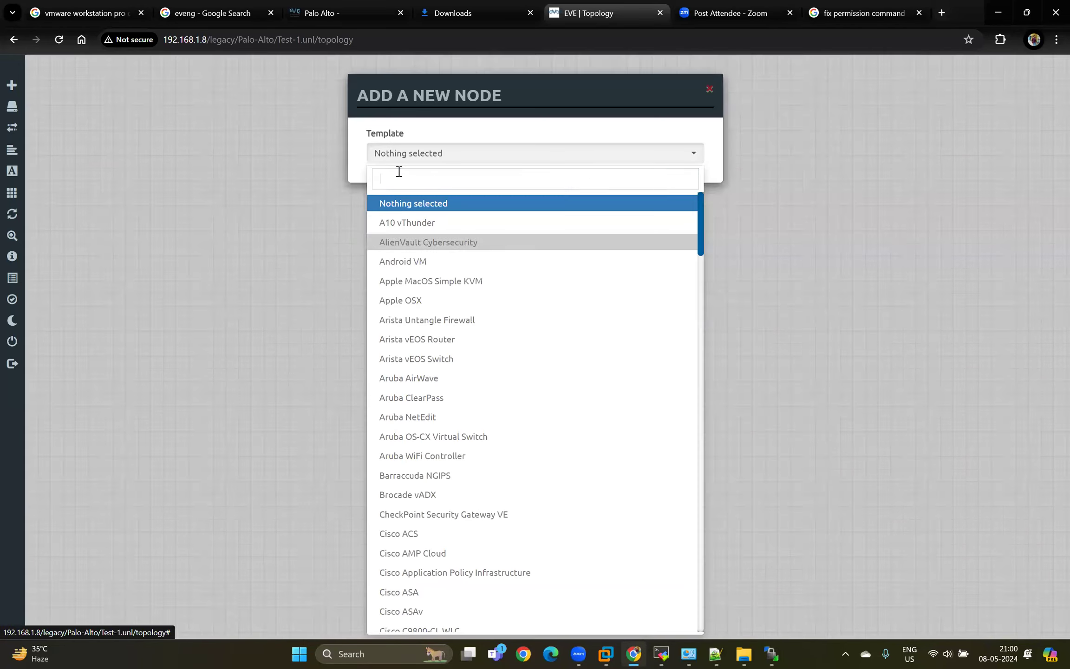
pyautogui.write('palo')
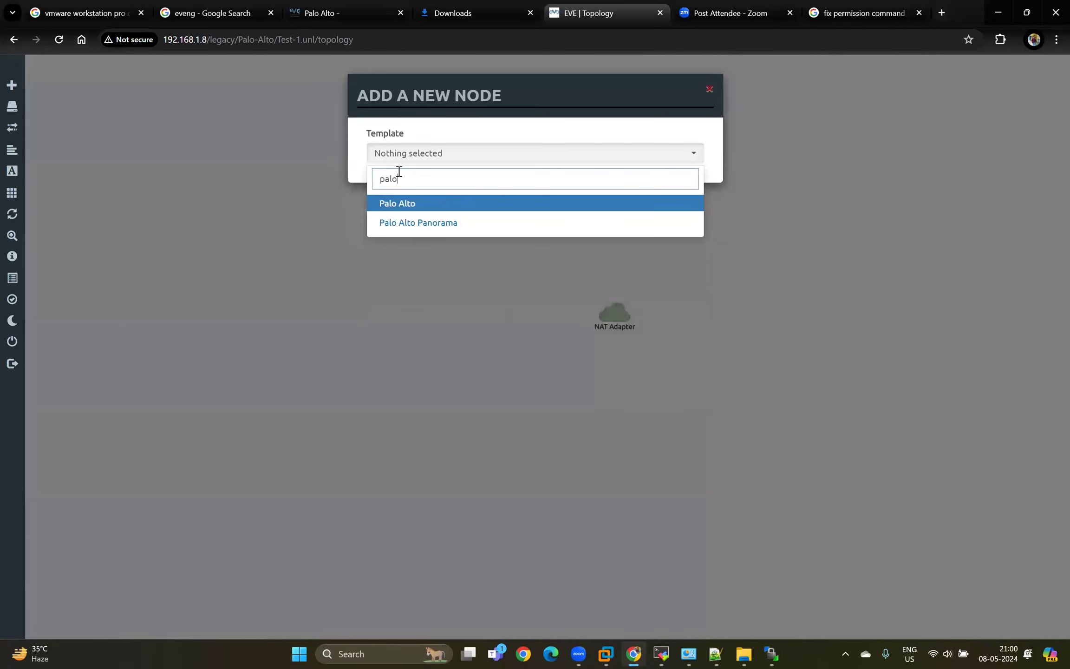
pyautogui.click(394, 204)
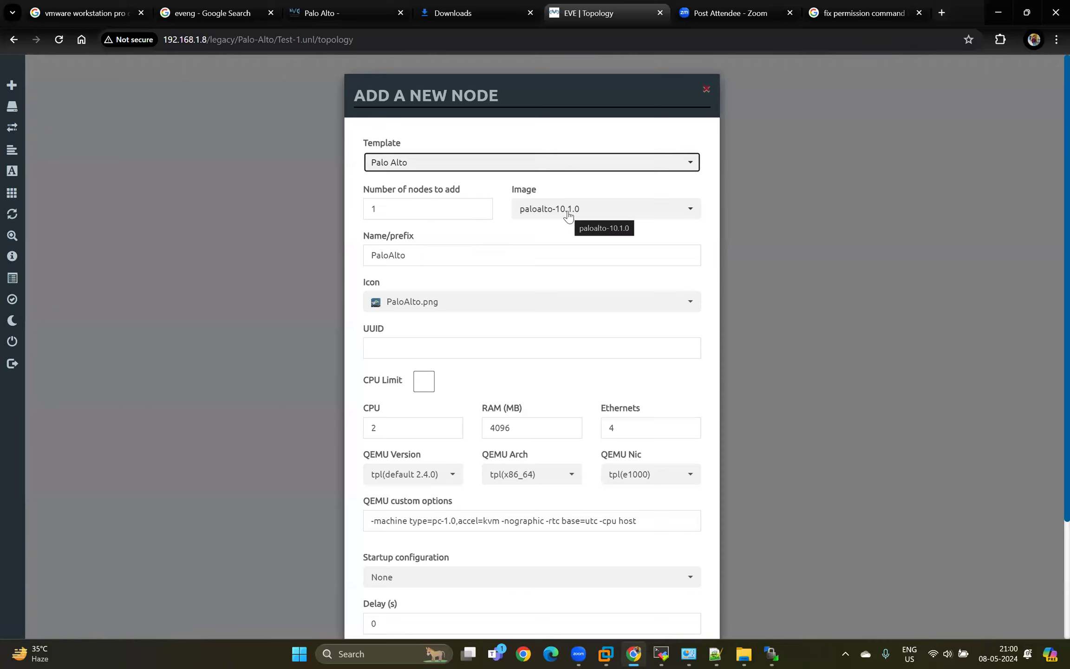
pyautogui.doubleClick(534, 428)
pyautogui.write('8192')
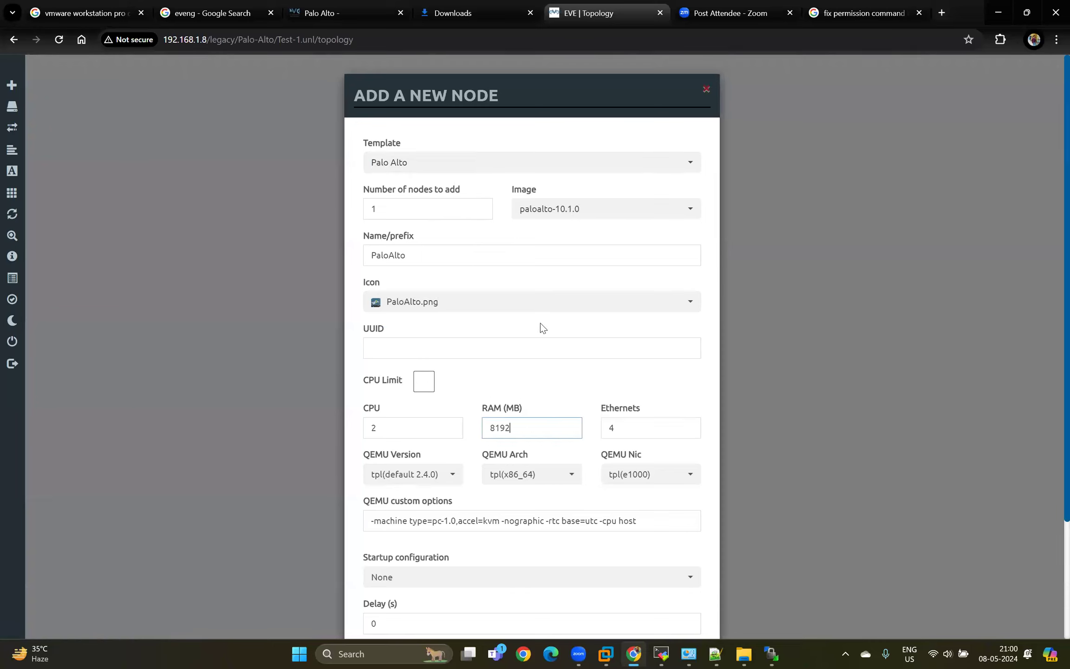
pyautogui.scroll(-3, 540, 322)
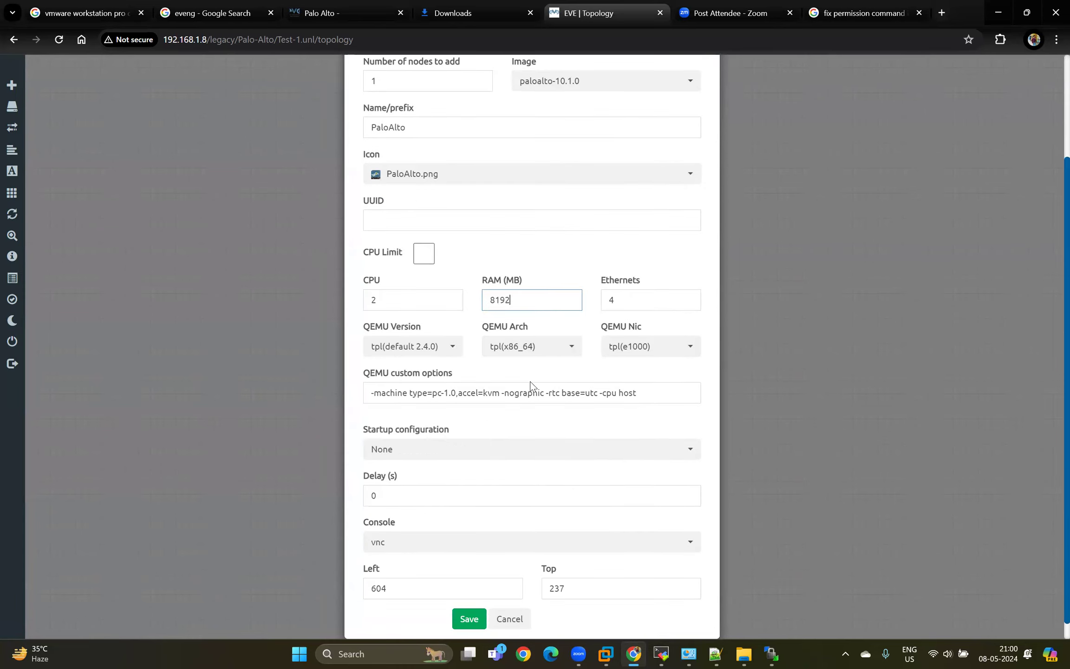
pyautogui.scroll(-1, 531, 381)
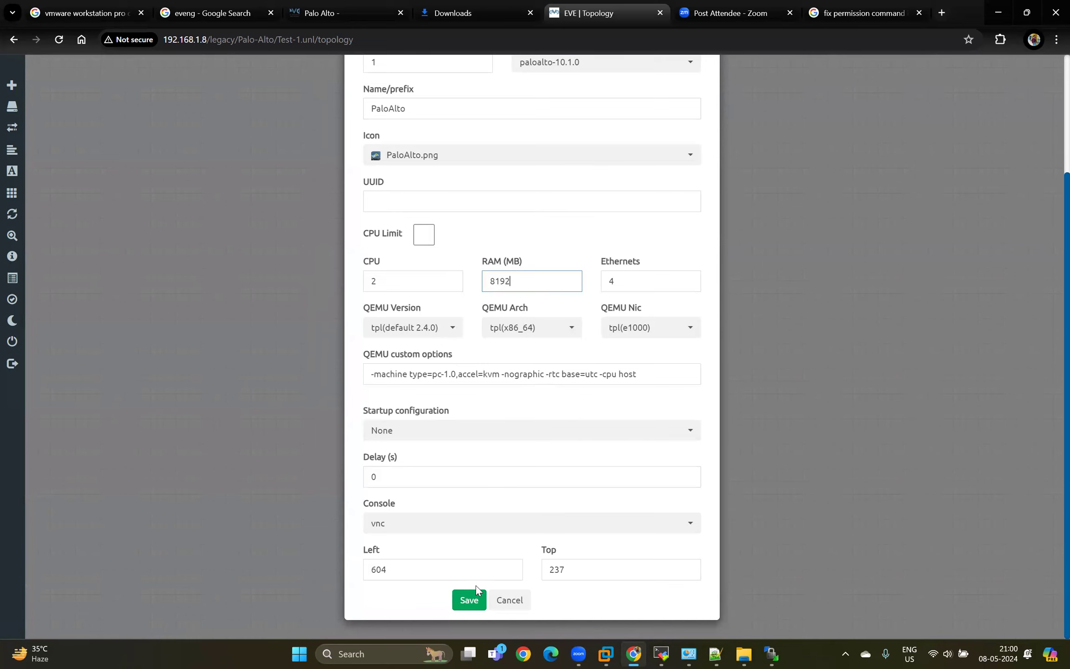
pyautogui.click(470, 601)
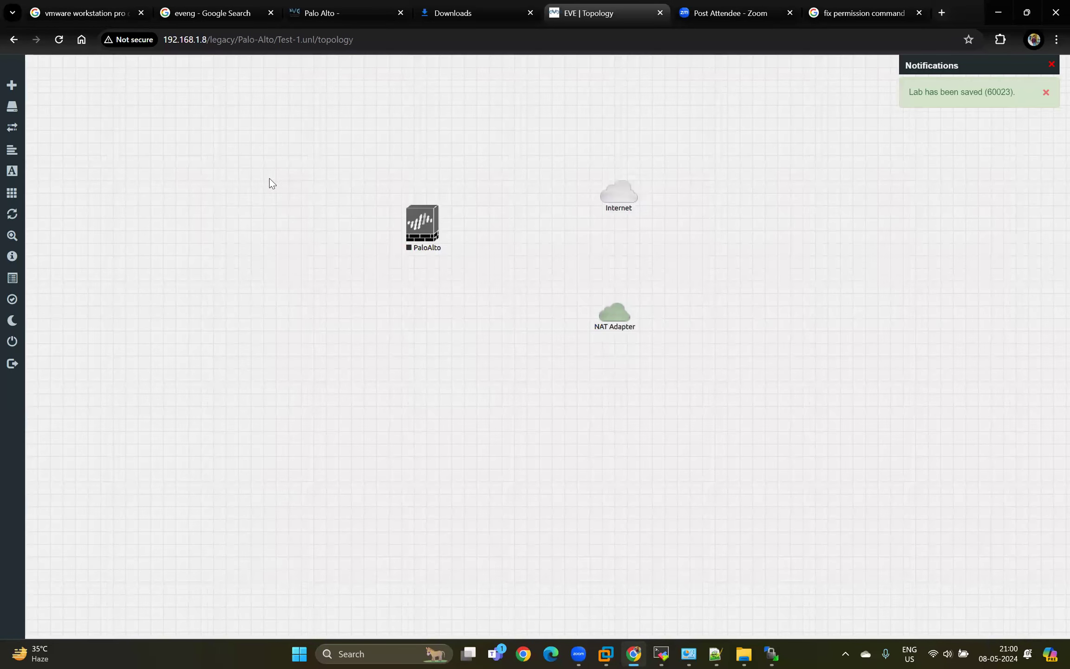
# Connect the PaloAlto node's mgmt interface to the Internet cloud and its eth1/1 interface to the NAT Adapter cloud.
pyautogui.moveTo(427, 222); pyautogui.dragTo(610, 197)
pyautogui.click(516, 234)
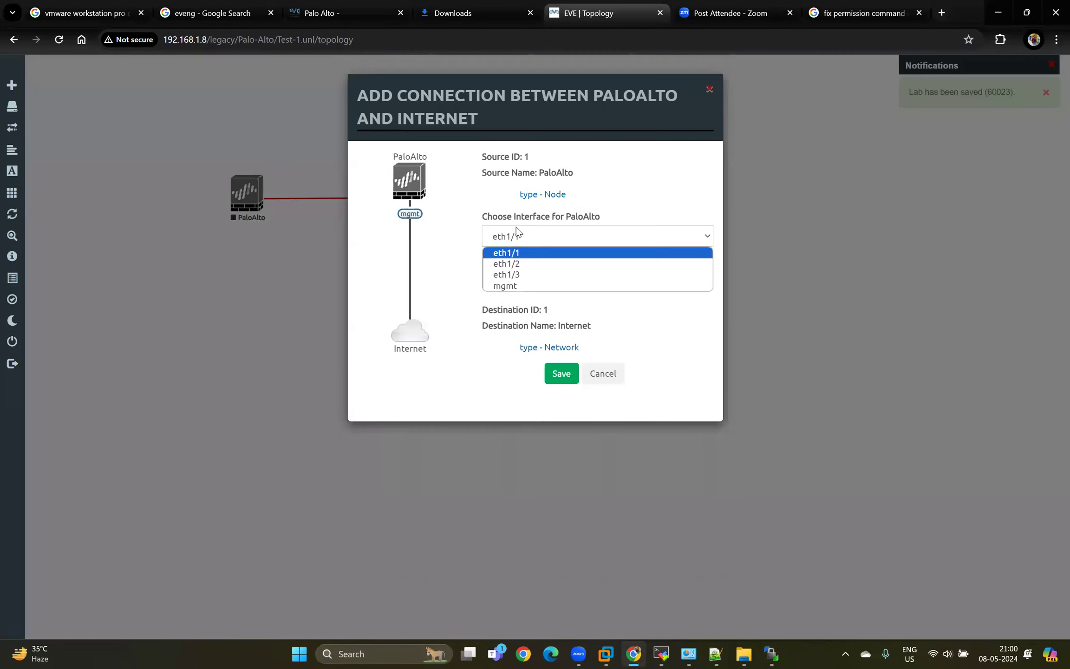
pyautogui.click(514, 286)
pyautogui.click(562, 373)
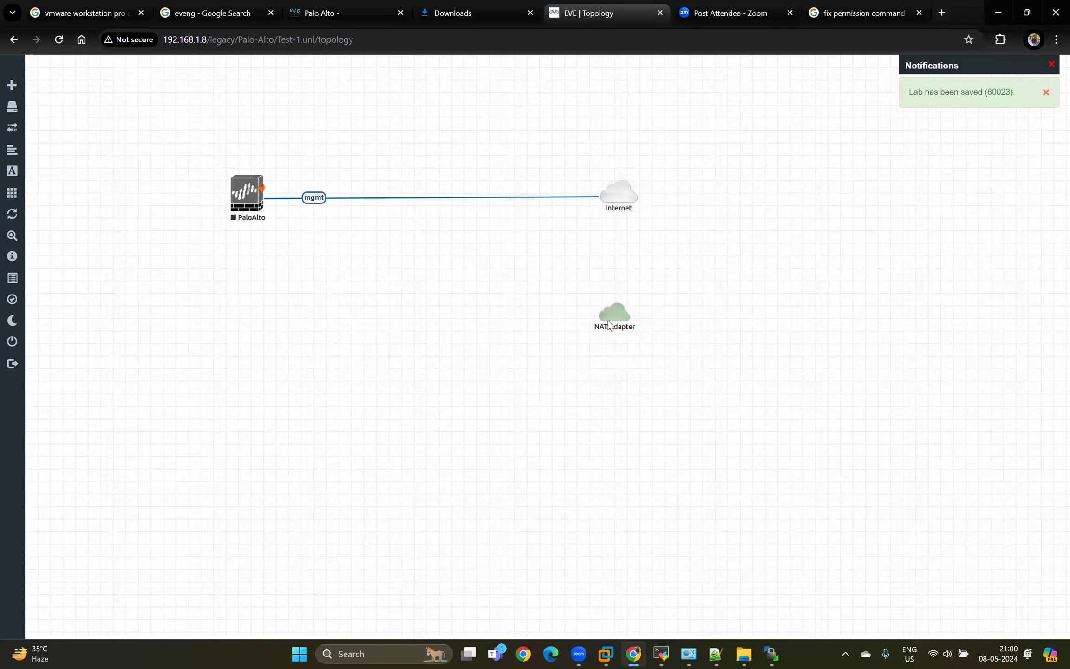
pyautogui.moveTo(261, 188); pyautogui.dragTo(608, 321)
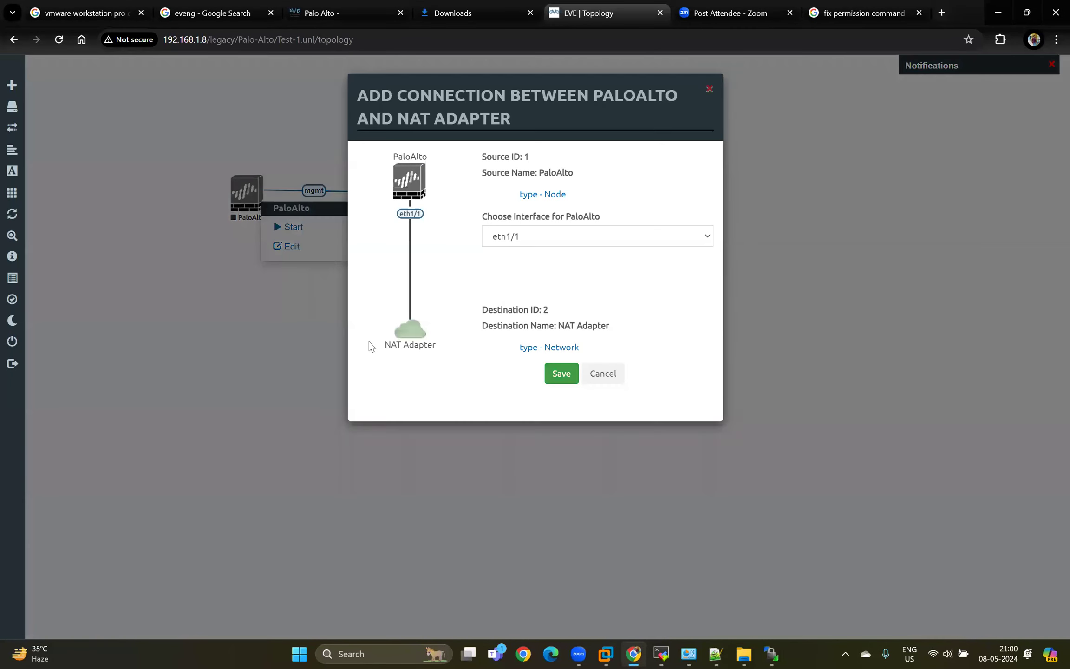
pyautogui.click(559, 372)
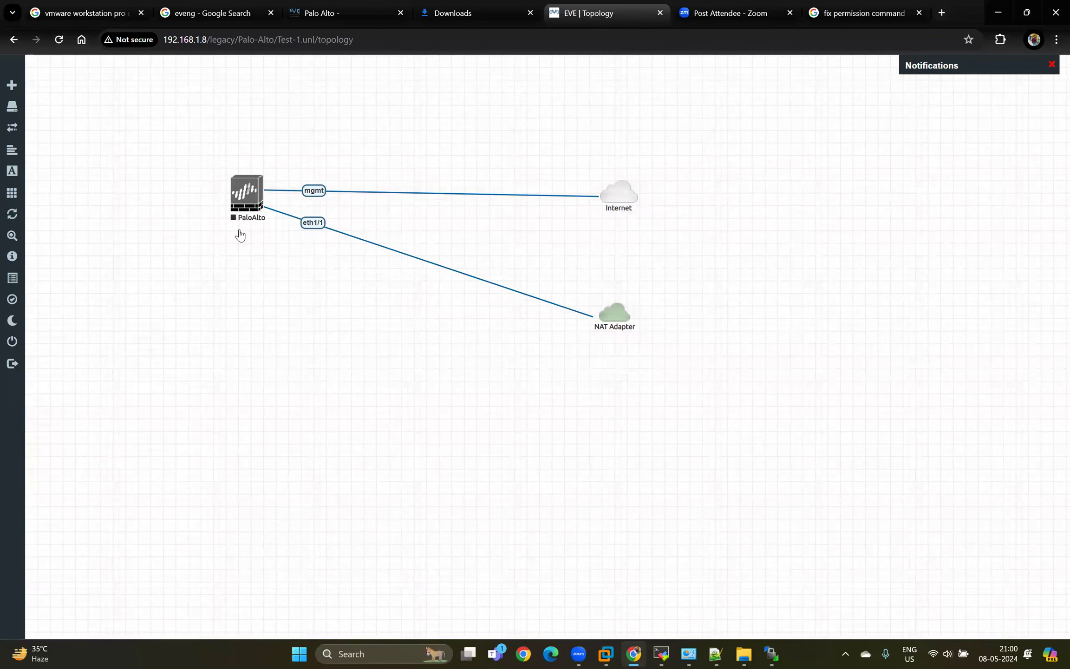
# Move the PaloAlto node slightly down, start it, and open its console with ultravnc_wrapper.
pyautogui.moveTo(245, 199); pyautogui.dragTo(238, 231)
pyautogui.rightClick(238, 231)
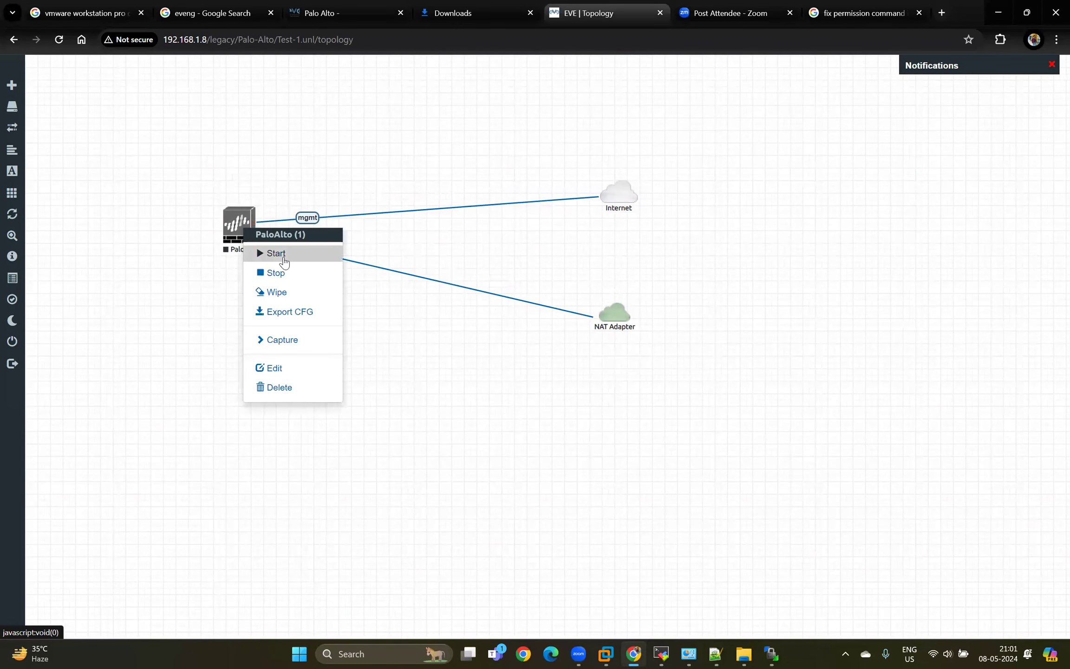
pyautogui.click(283, 258)
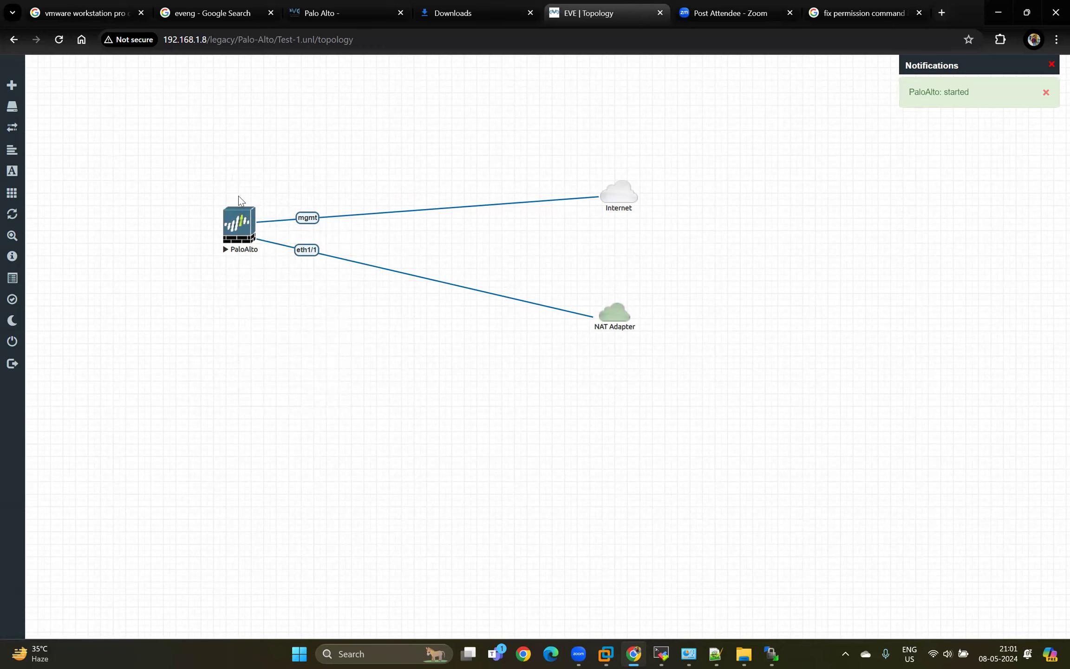
pyautogui.click(256, 230)
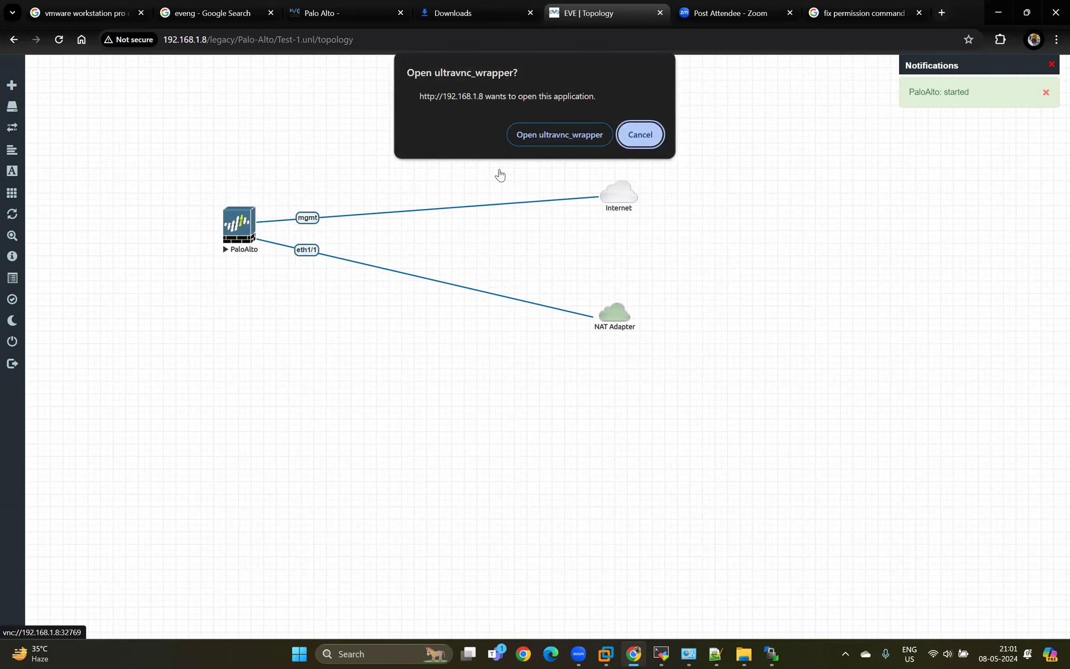
pyautogui.click(538, 129)
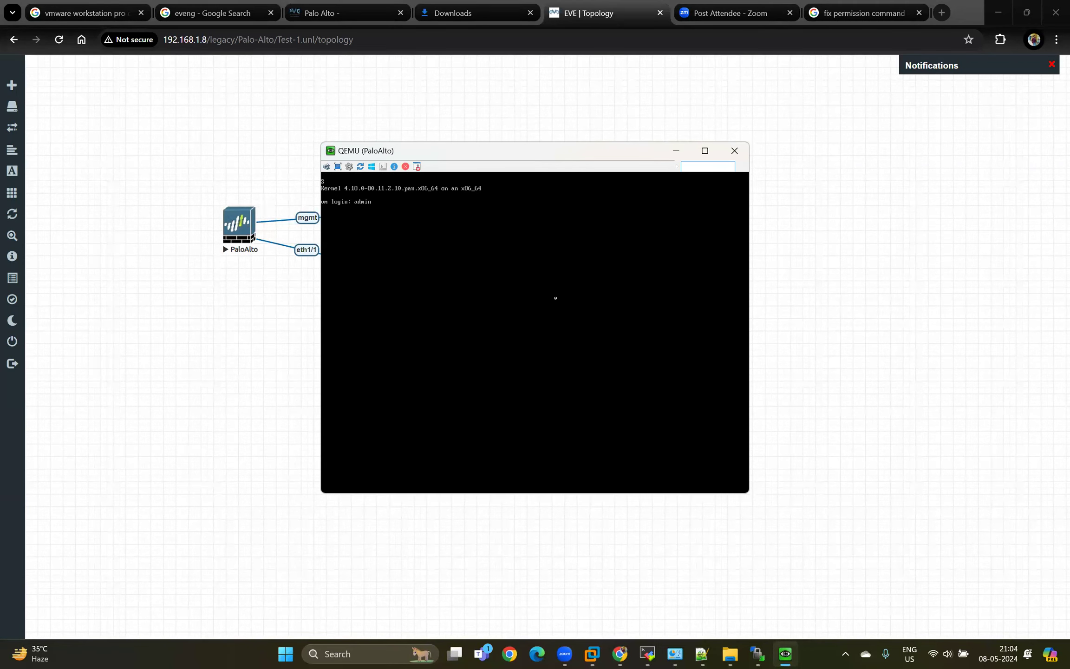
# Try to log in at the PaloAlto console as admin with the account password while the firewall boots.
pyautogui.press('Return')
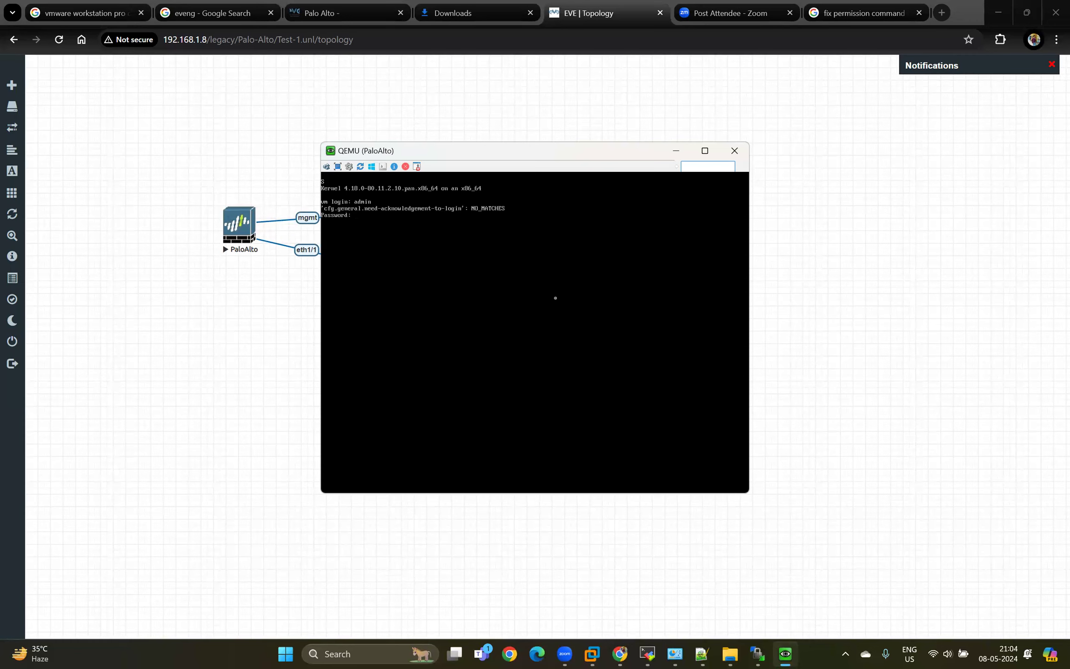
pyautogui.press('Return')
pyautogui.press('Return')
pyautogui.press('Return')
pyautogui.write('admin')
pyautogui.press('Return')
pyautogui.press('Return')
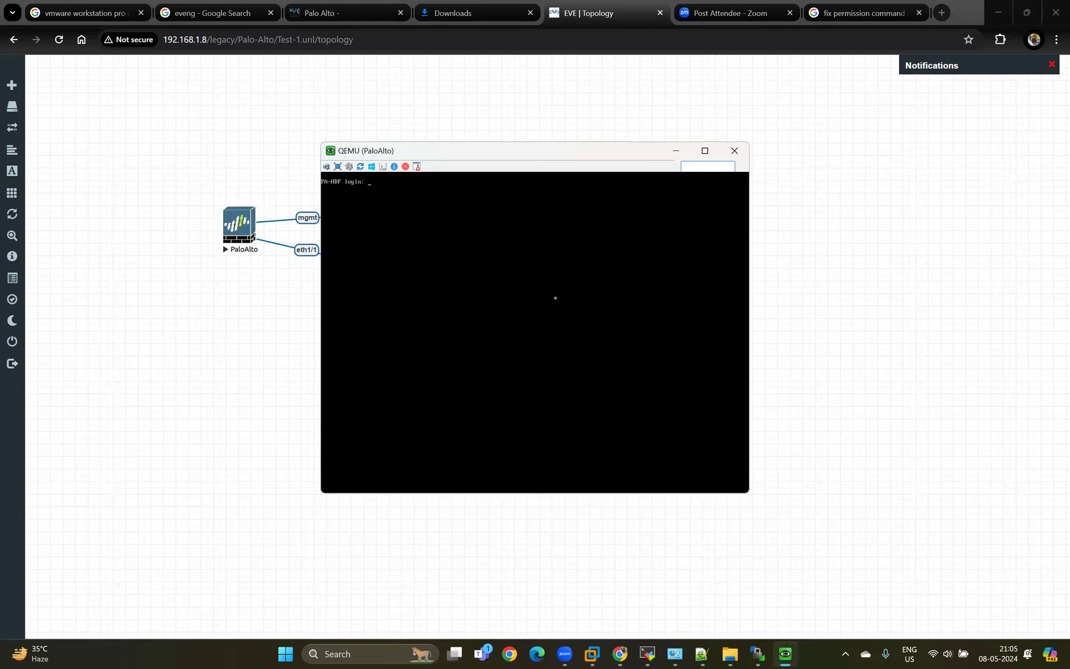
pyautogui.press('Return')
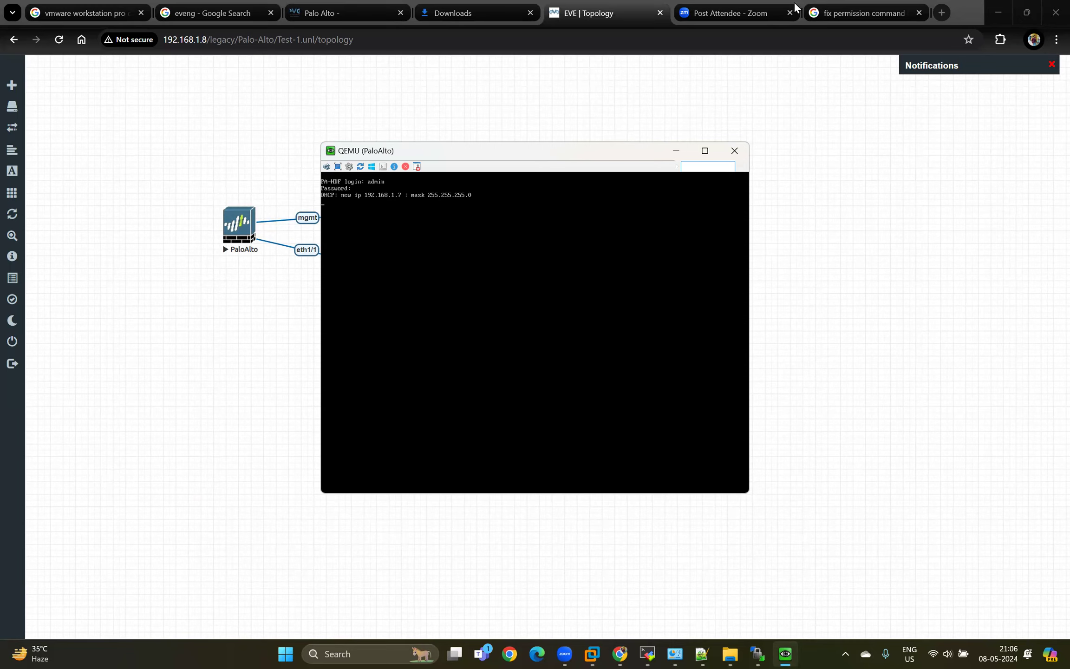
pyautogui.click(942, 13)
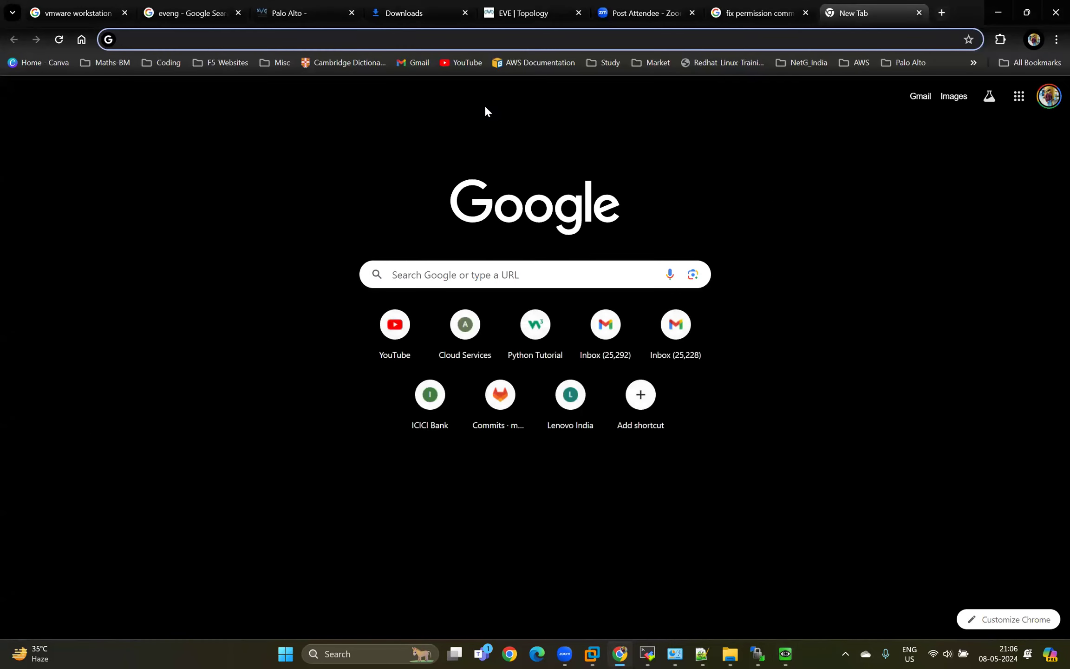
pyautogui.write('https://10')
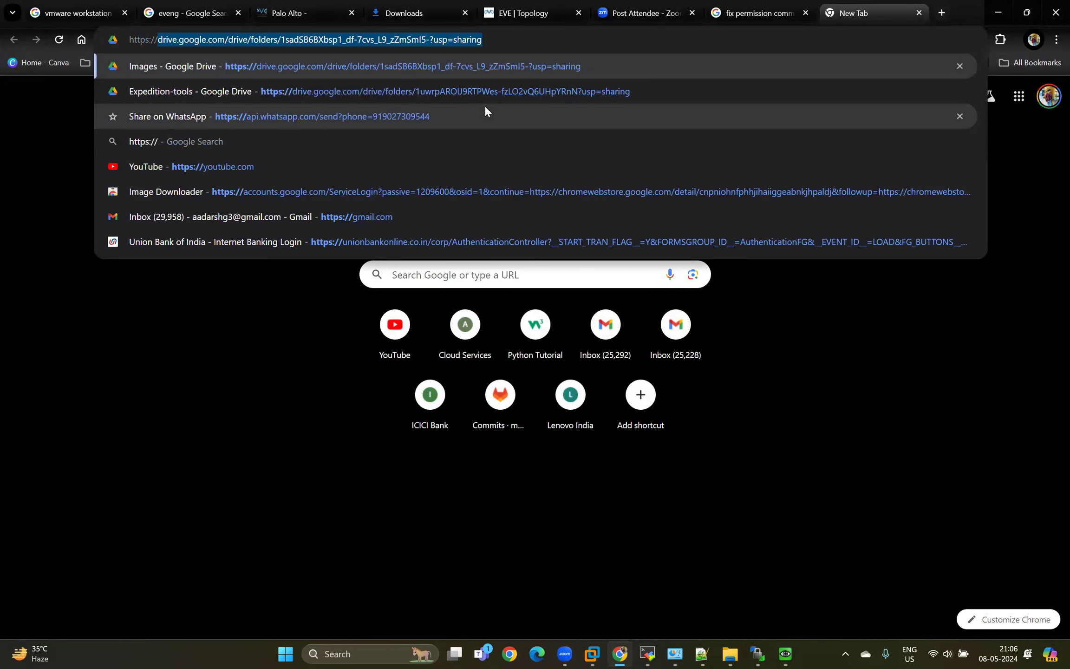
pyautogui.press('BackSpace')
pyautogui.press('BackSpace')
pyautogui.write('192.168.1.')
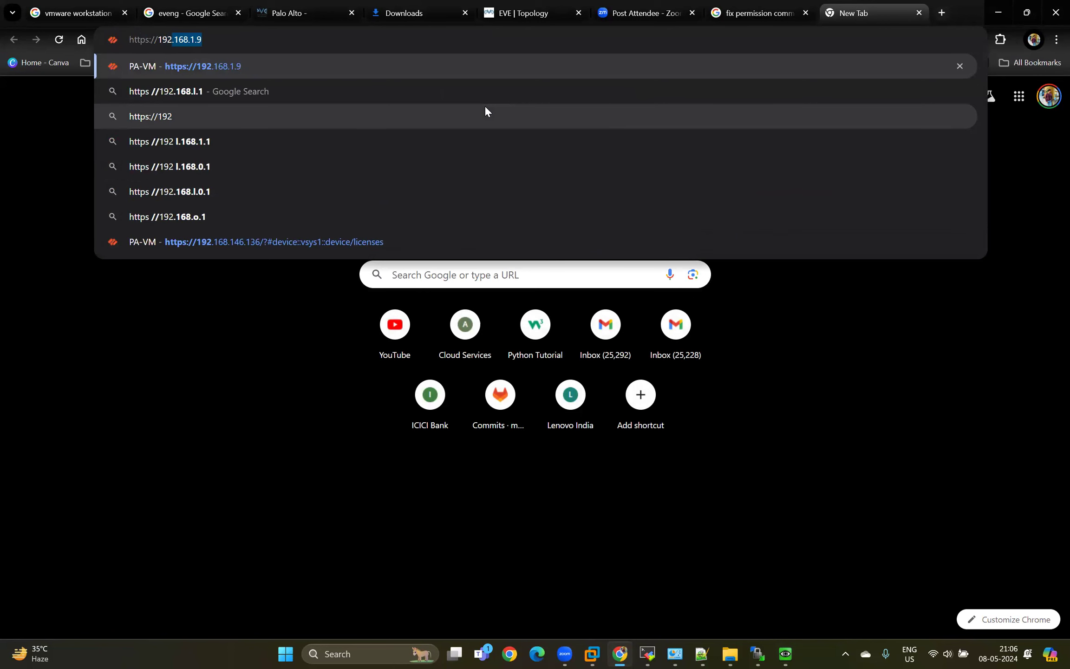
pyautogui.write('7')
pyautogui.press('Return')
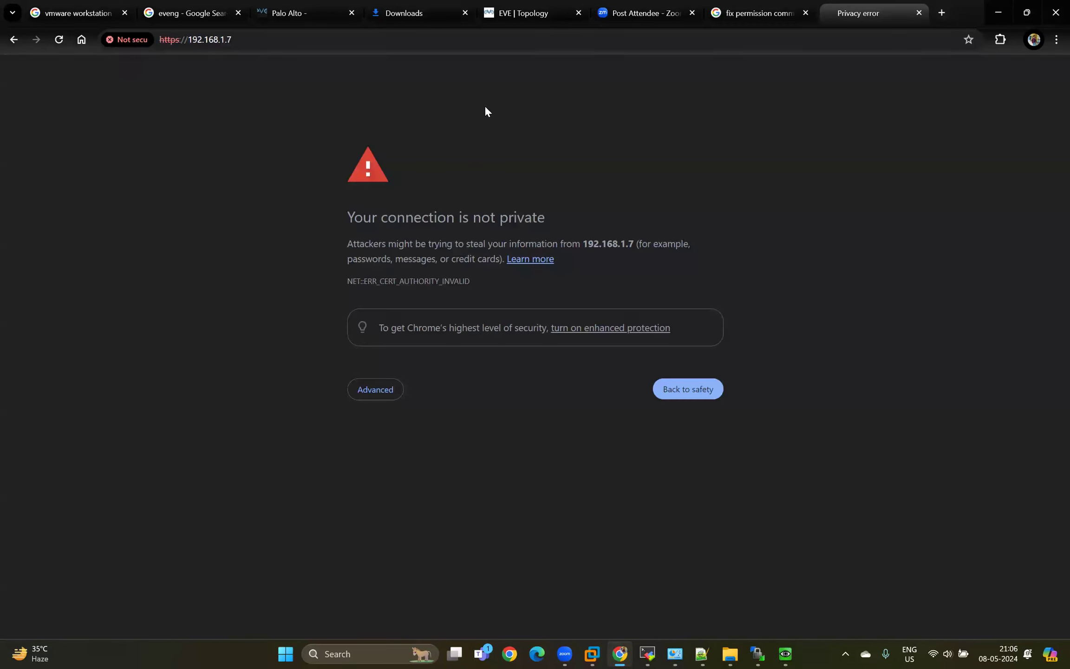
pyautogui.click(376, 389)
pyautogui.press('Tab')
pyautogui.press('Tab')
pyautogui.press('Return')
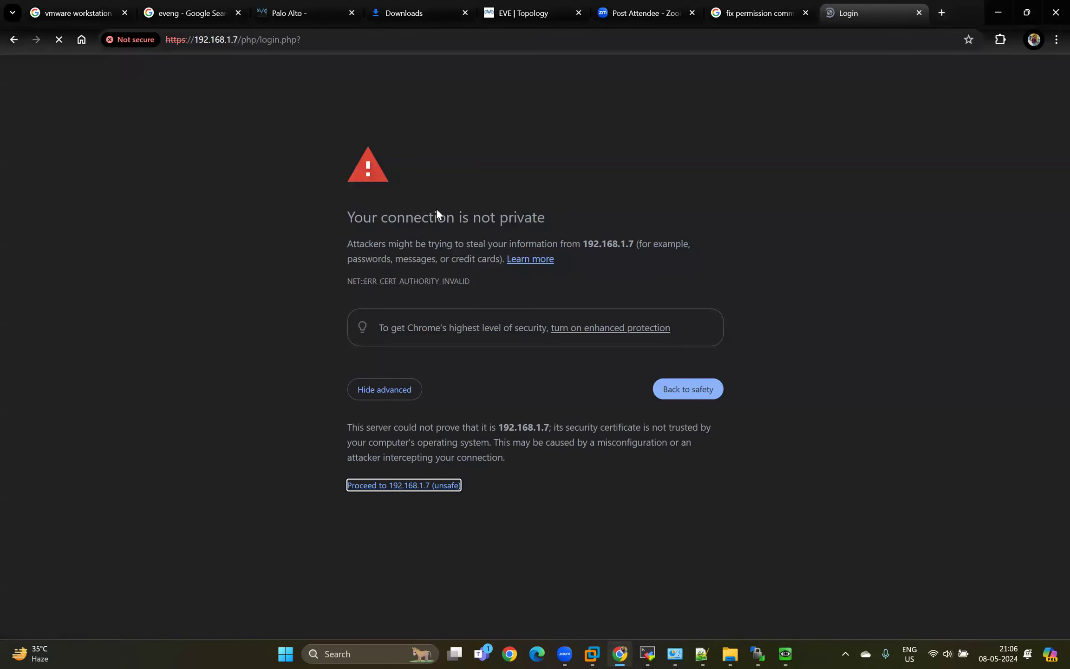
# Log in to the Palo Alto web interface with the username admin and the account password.
pyautogui.write('admi')
pyautogui.press('Tab')
pyautogui.hotkey('shift', 'Tab')
pyautogui.write('n')
pyautogui.press('Tab')
pyautogui.write('admin')
pyautogui.press('Return')
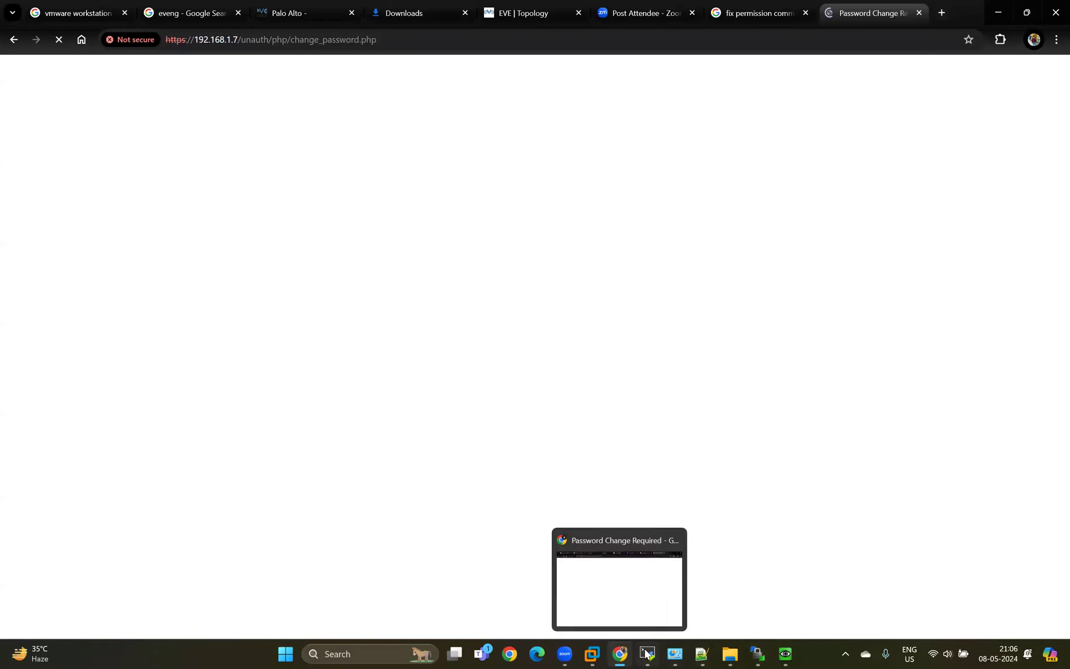
# Switch to the QEMU (PaloAlto) console and log in as admin with the account password.
pyautogui.click(785, 654)
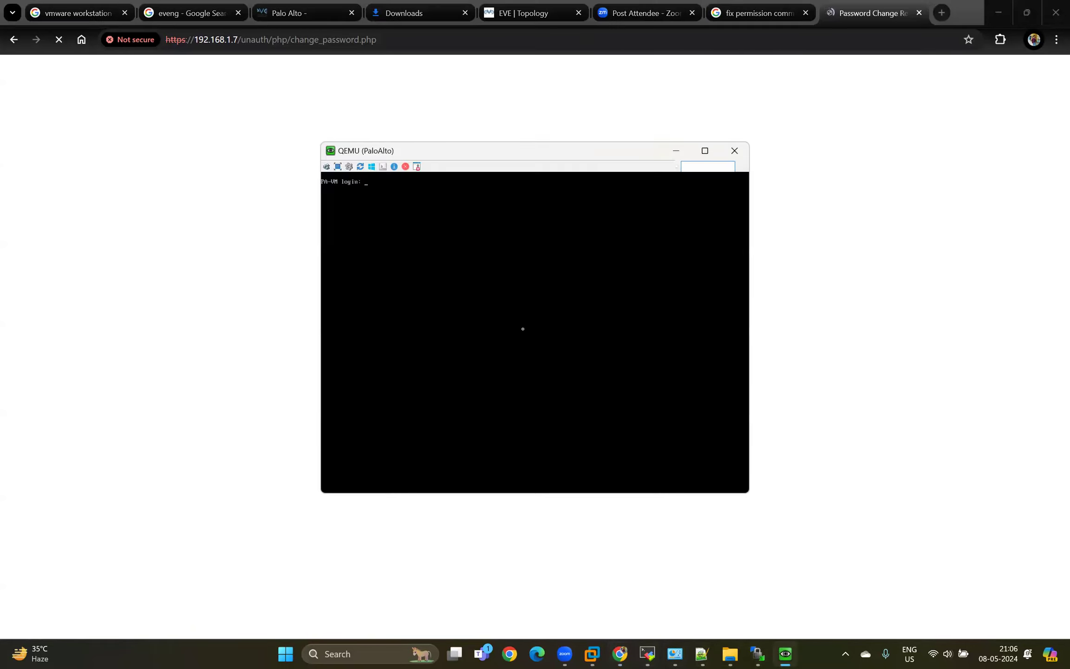
pyautogui.write('admin')
pyautogui.press('Return')
pyautogui.write('admin')
pyautogui.press('Return')
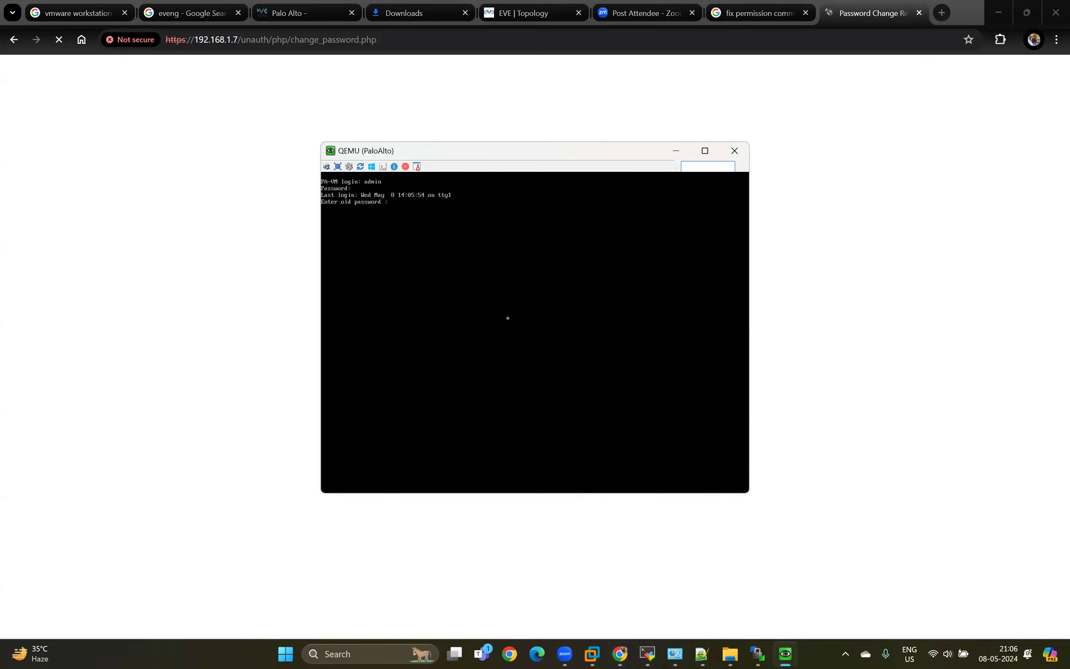
# Change the admin password in the console by entering the old password, then the new password and its confirmation.
pyautogui.write('admin')
pyautogui.press('Return')
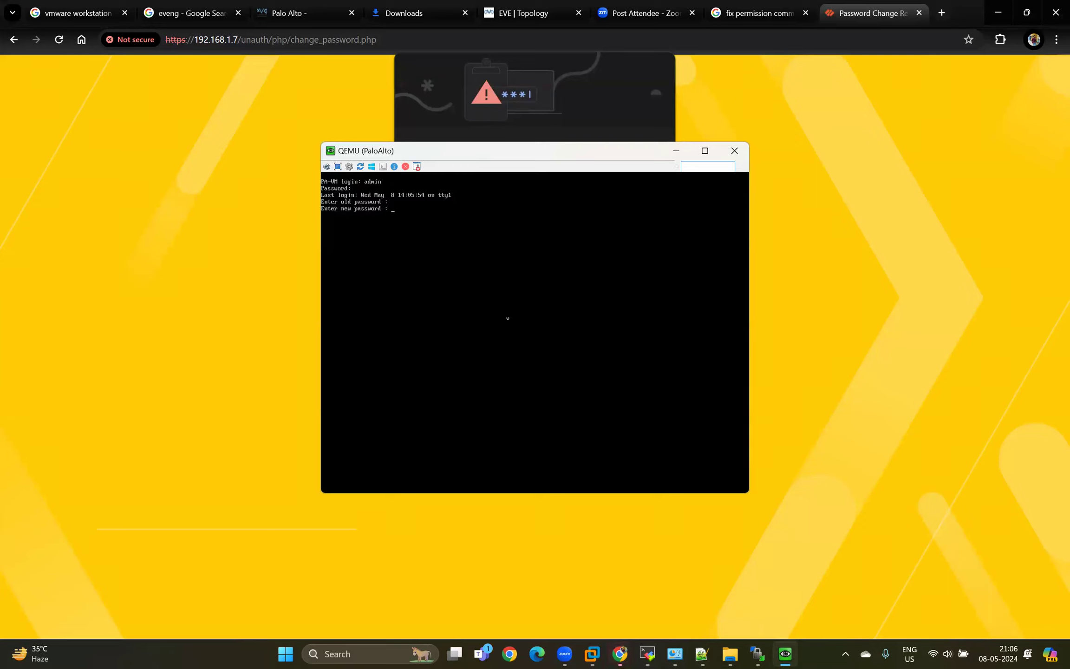
pyautogui.press('Return')
pyautogui.press('Return')
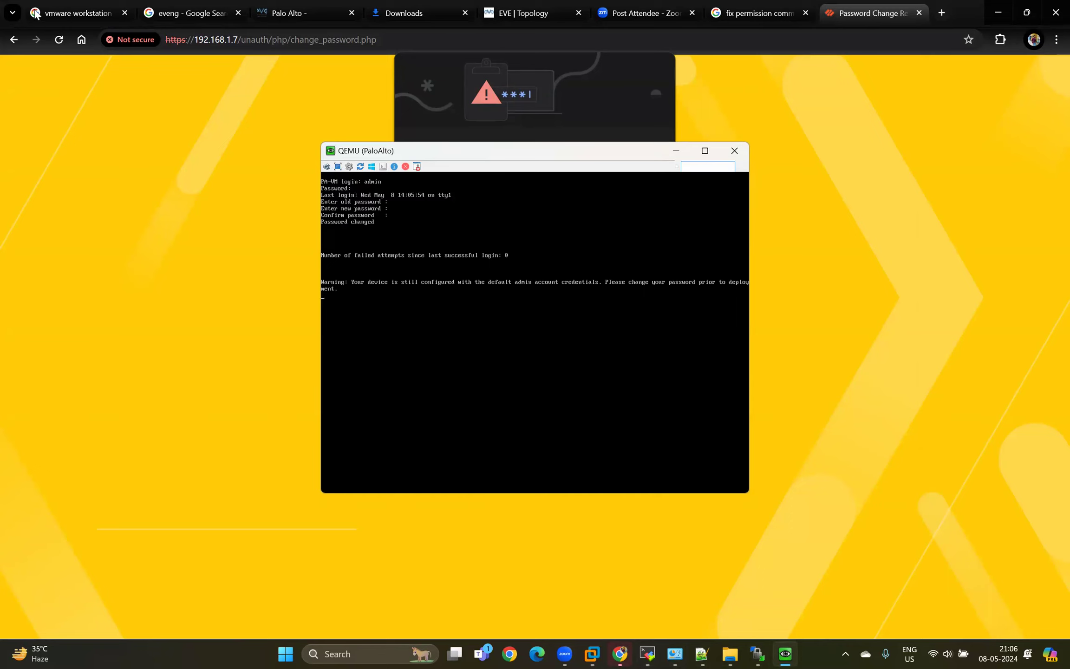
# Reload the firewall's password change page in the browser and close the saved-passwords warning.
pyautogui.click(59, 39)
pyautogui.click(58, 39)
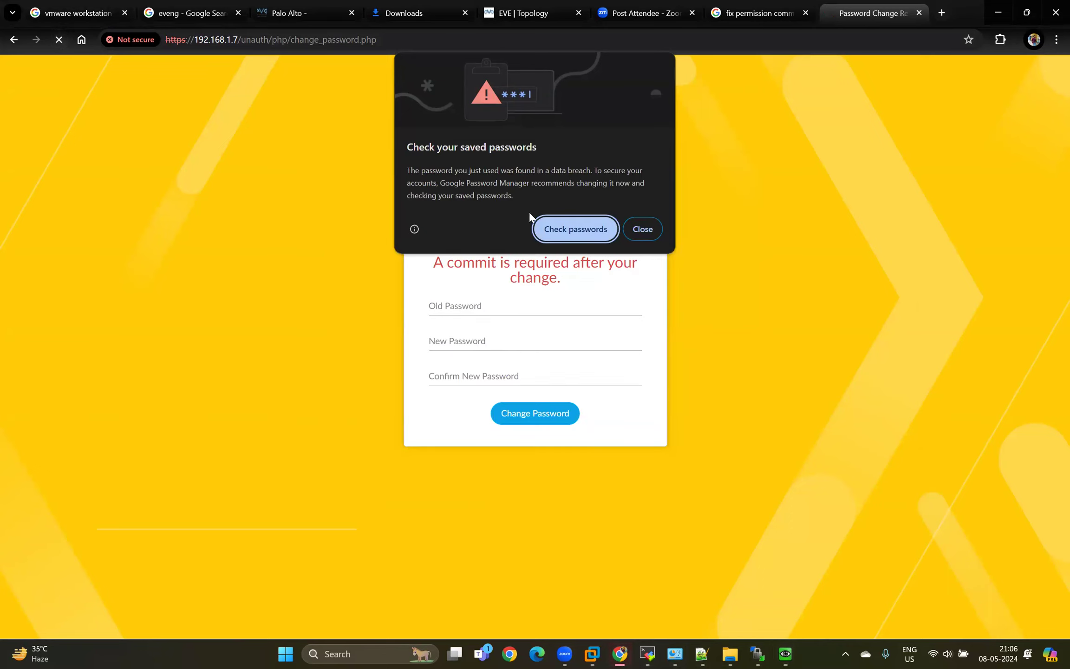
pyautogui.click(655, 230)
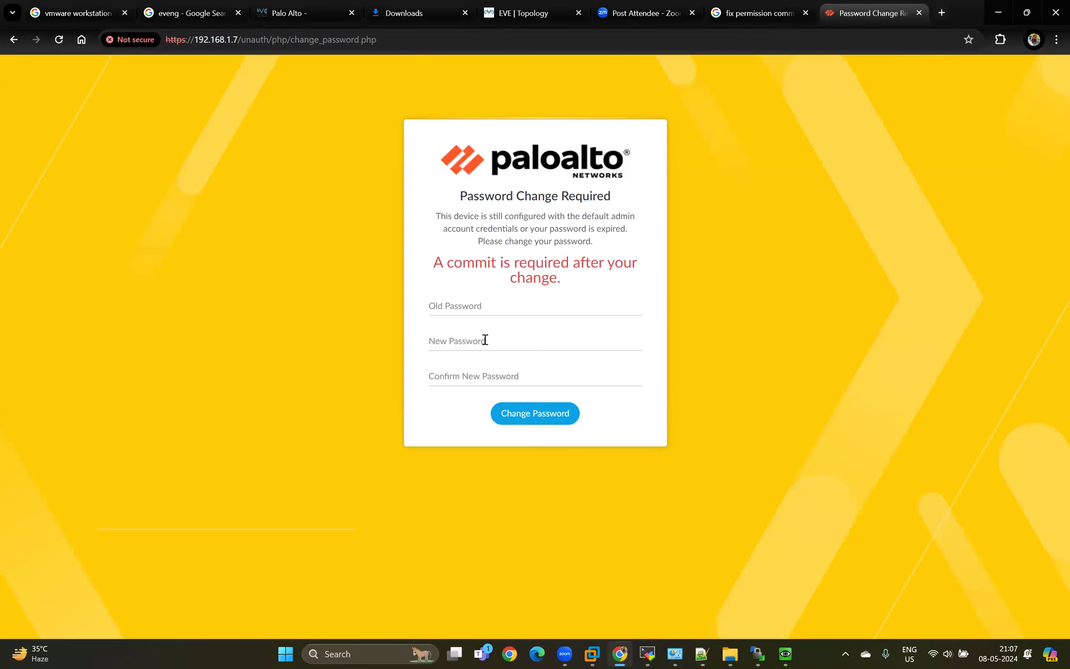
# Try to change the admin password on the web page using the original default password as the old password.
pyautogui.click(493, 307)
pyautogui.write('admi')
pyautogui.press('Tab')
pyautogui.write('Admin@123')
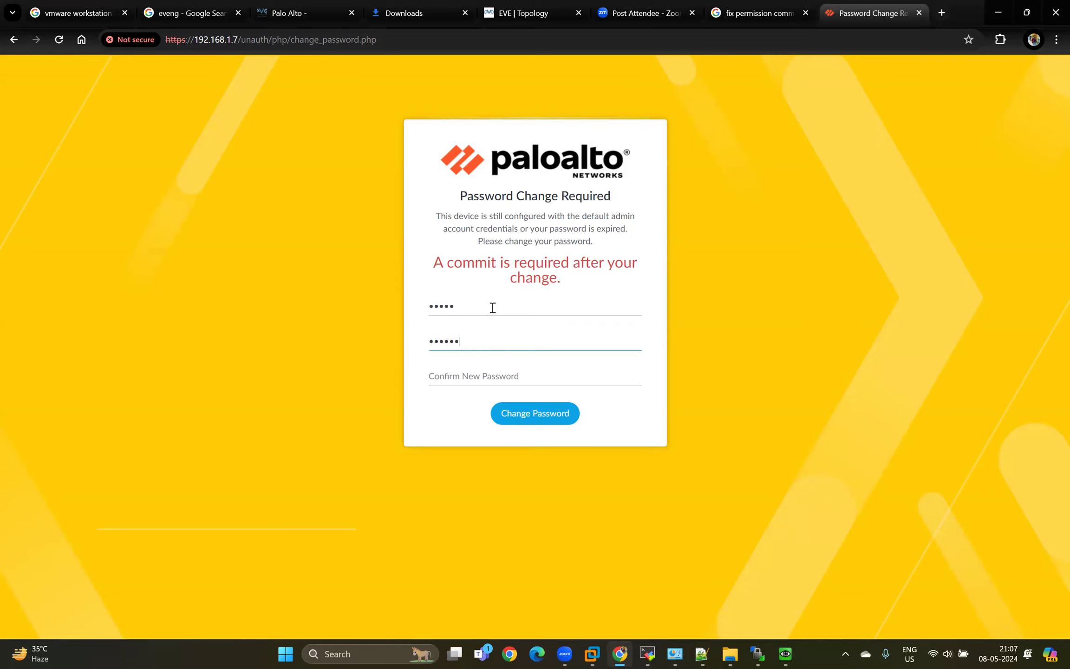
pyautogui.press('Tab')
pyautogui.write('Admin@123')
pyautogui.press('Return')
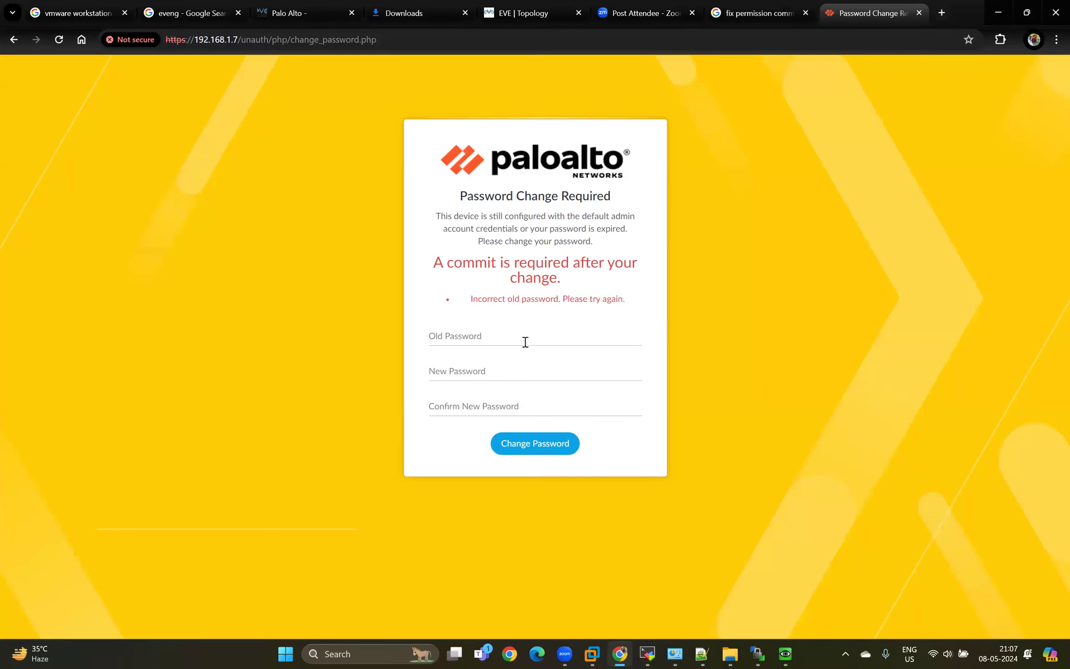
# Submit the web password change with the current admin password, a new password and its confirmation, and activate the login page's Username field.
pyautogui.click(525, 342)
pyautogui.write('•••••••••')
pyautogui.press('Tab')
pyautogui.write('••••••••')
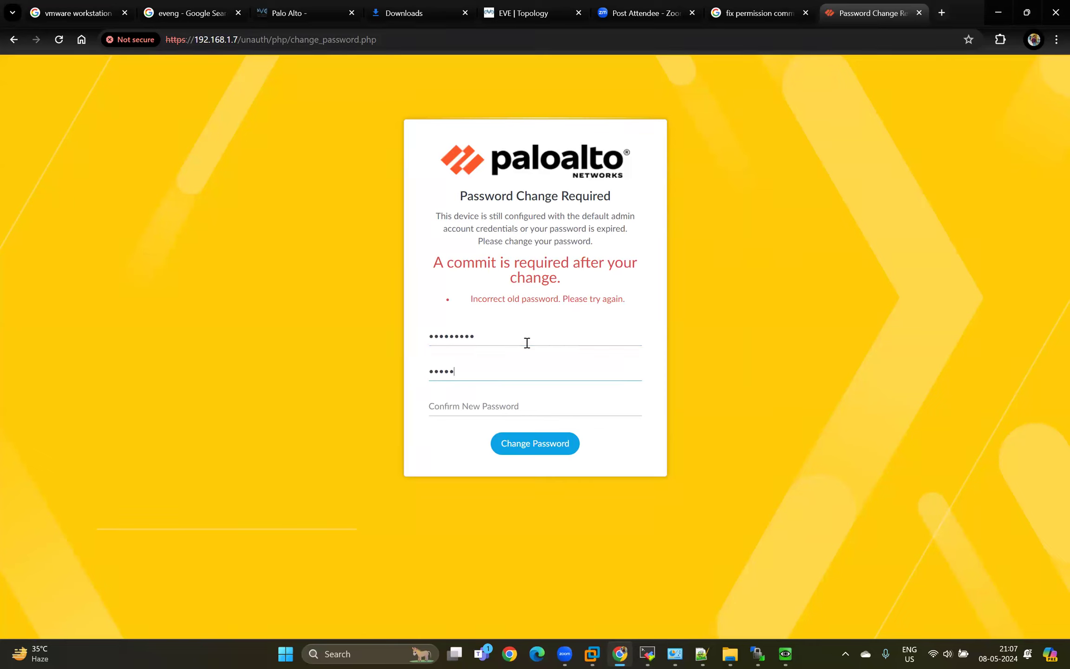
pyautogui.write('••')
pyautogui.press('Tab')
pyautogui.write('••••')
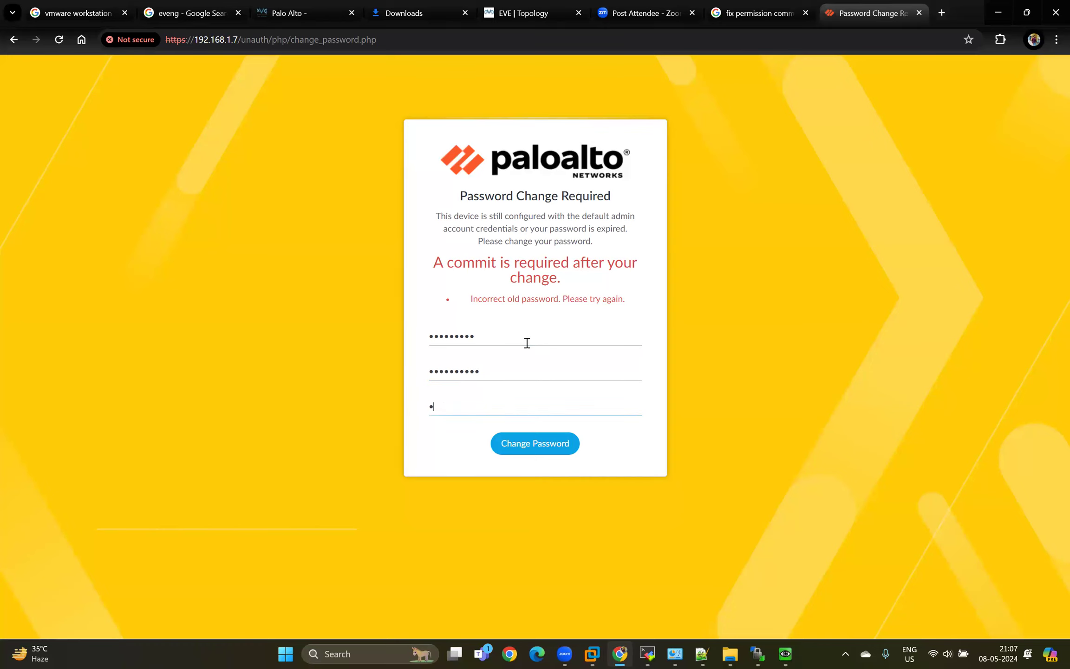
pyautogui.write('••••••')
pyautogui.press('Return')
pyautogui.click(536, 248)
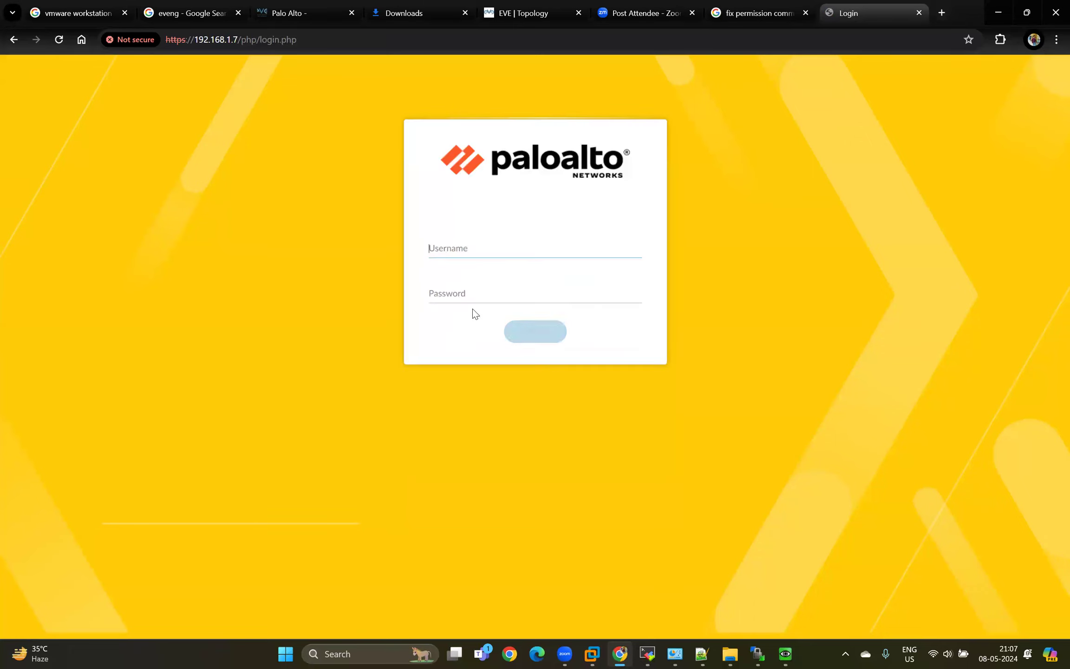